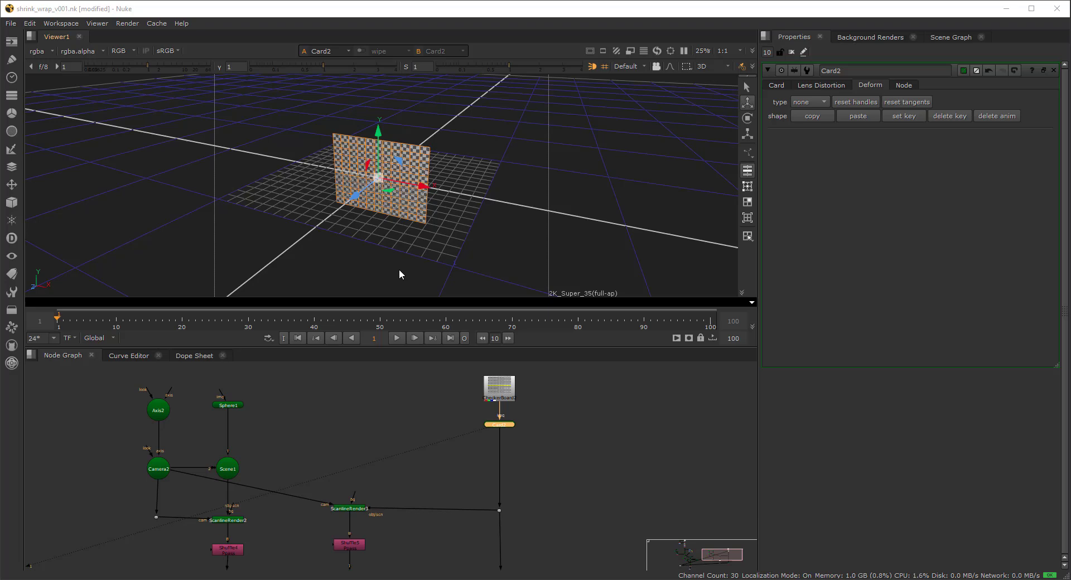
- Switch Sphere1 to wireframe display and orbit to see it beside the checkerboard card
{"action": "scroll", "coordinate": [421, 210], "scroll_direction": "up", "scroll_amount": 5}
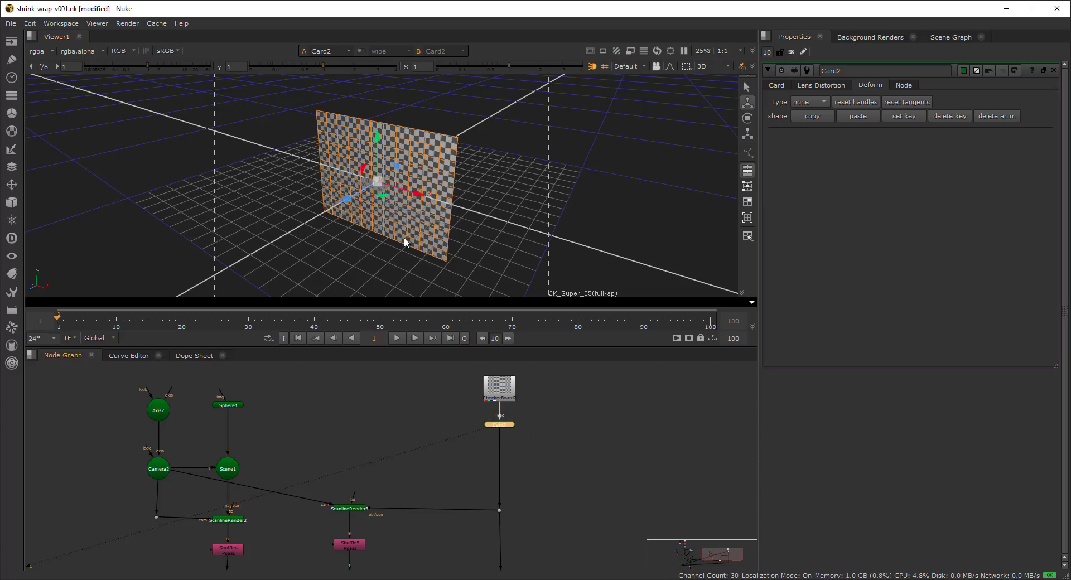
{"action": "double_click", "coordinate": [226, 406]}
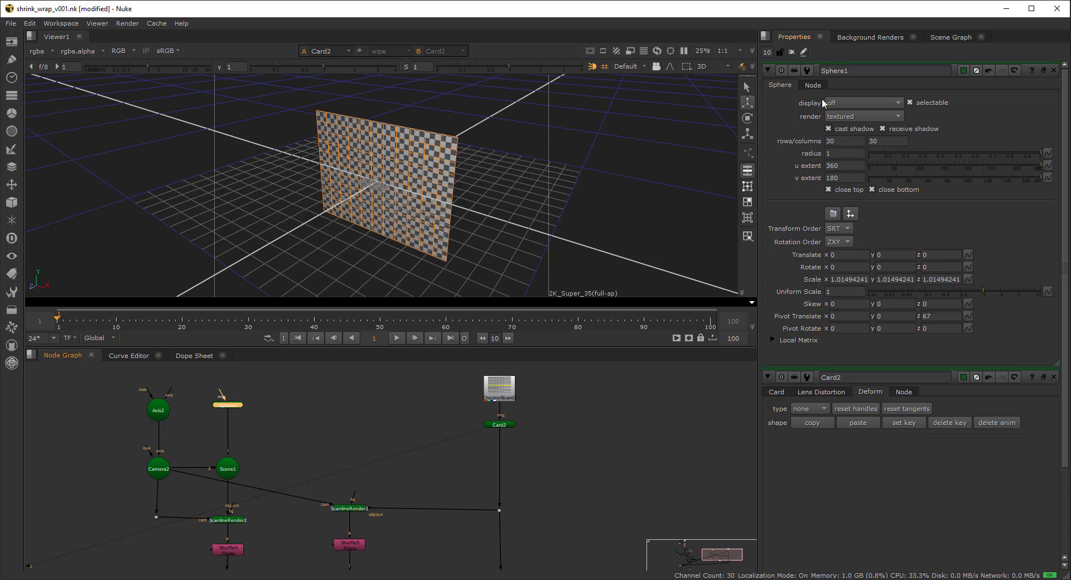
{"action": "left_click", "coordinate": [863, 105]}
{"action": "left_click", "coordinate": [865, 116]}
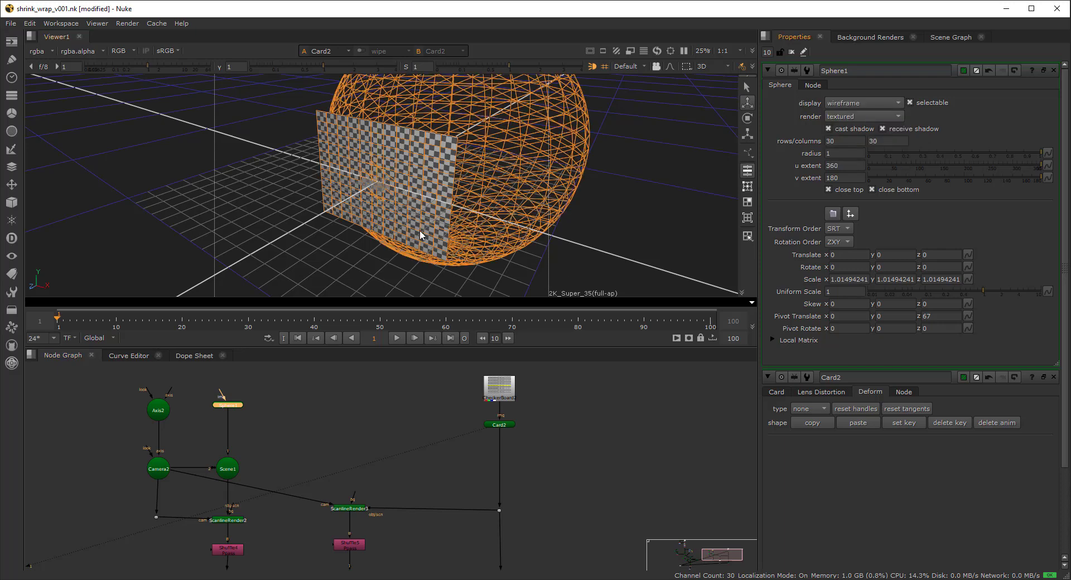
{"action": "left_click_drag", "start_coordinate": [482, 235], "coordinate": [423, 225], "text": "ctrl"}
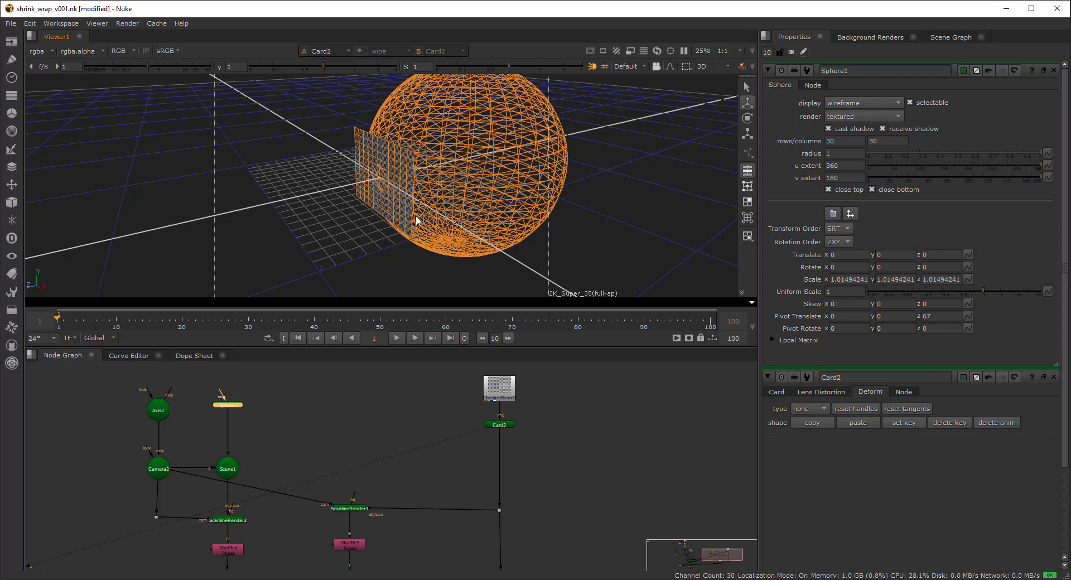
{"action": "left_click_drag", "start_coordinate": [415, 218], "coordinate": [372, 161], "text": "ctrl"}
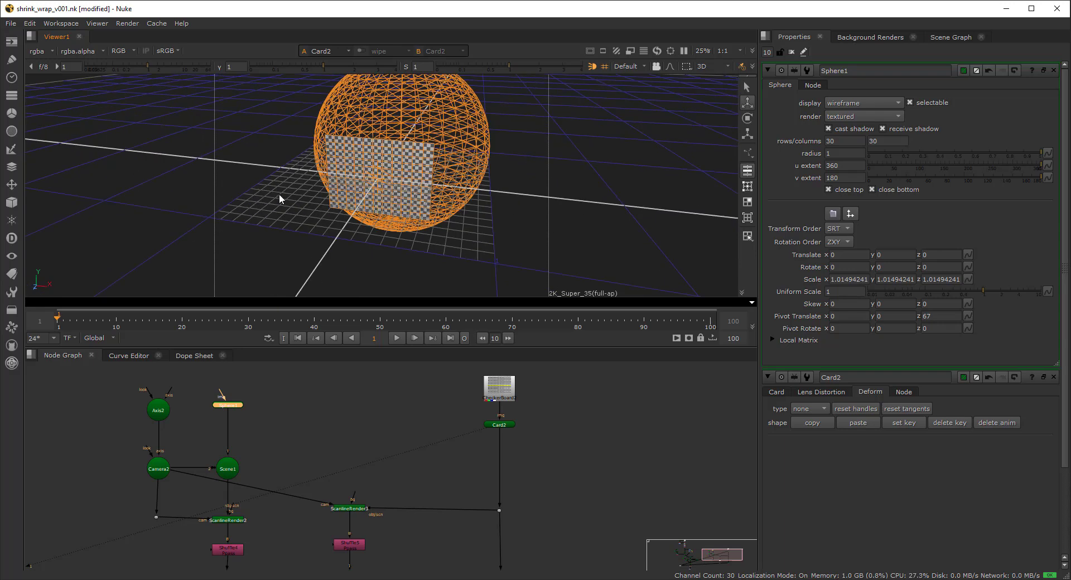
{"action": "left_click_drag", "start_coordinate": [436, 175], "coordinate": [344, 150], "text": "ctrl"}
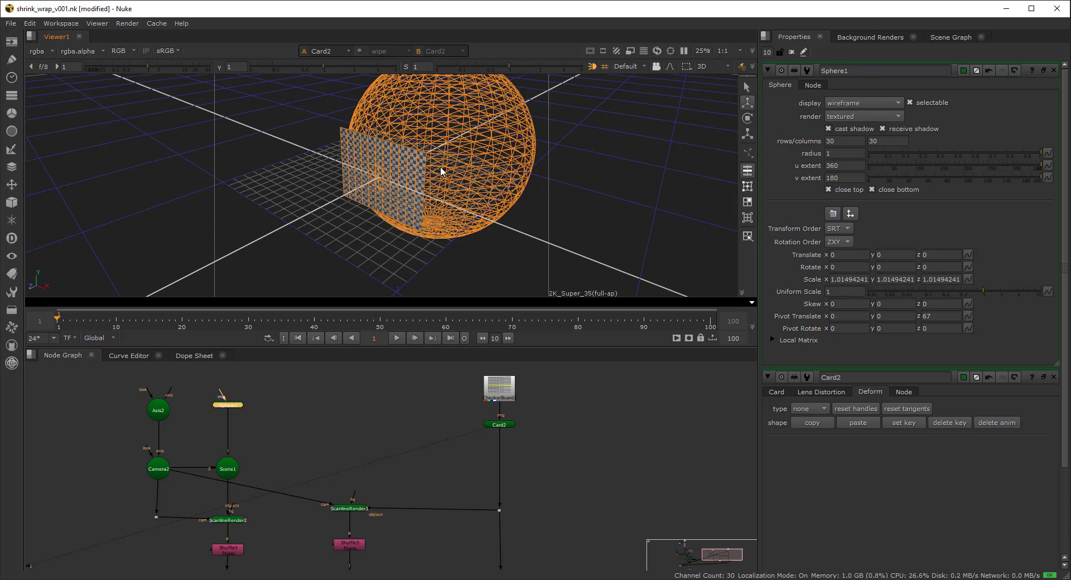
{"action": "left_click_drag", "start_coordinate": [450, 154], "coordinate": [412, 178], "text": "ctrl"}
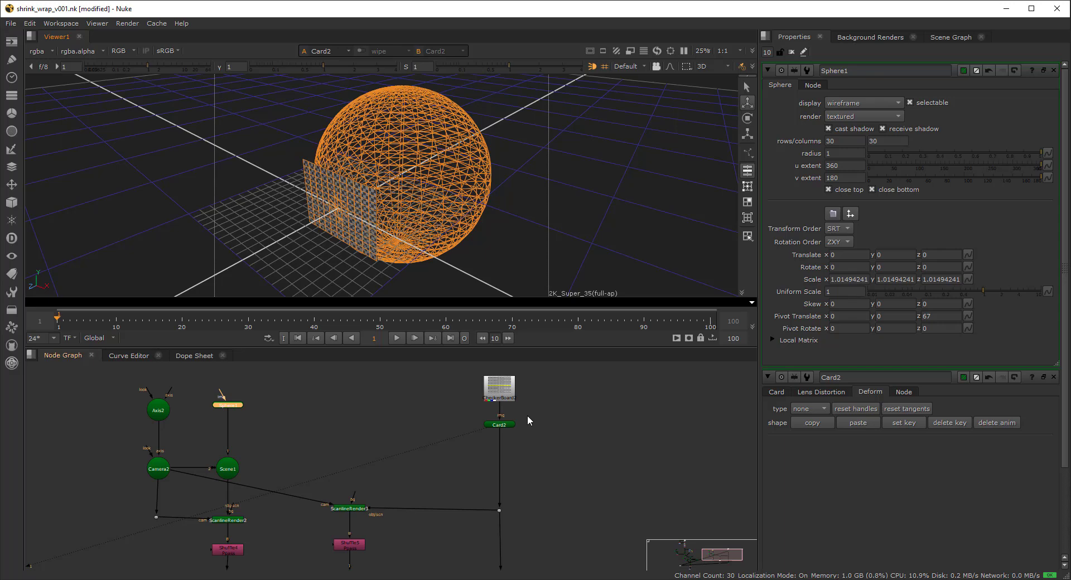
- Close all property panels and open Card2's settings, framing the card in 3D
{"action": "left_click", "coordinate": [506, 425]}
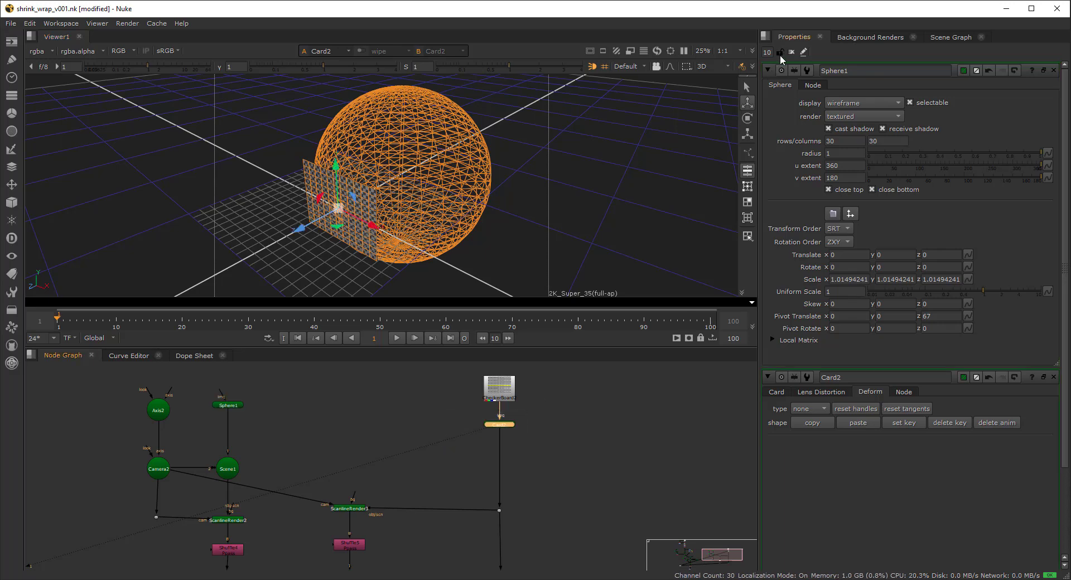
{"action": "left_click", "coordinate": [506, 429]}
{"action": "left_click", "coordinate": [506, 426]}
{"action": "left_click", "coordinate": [790, 51]}
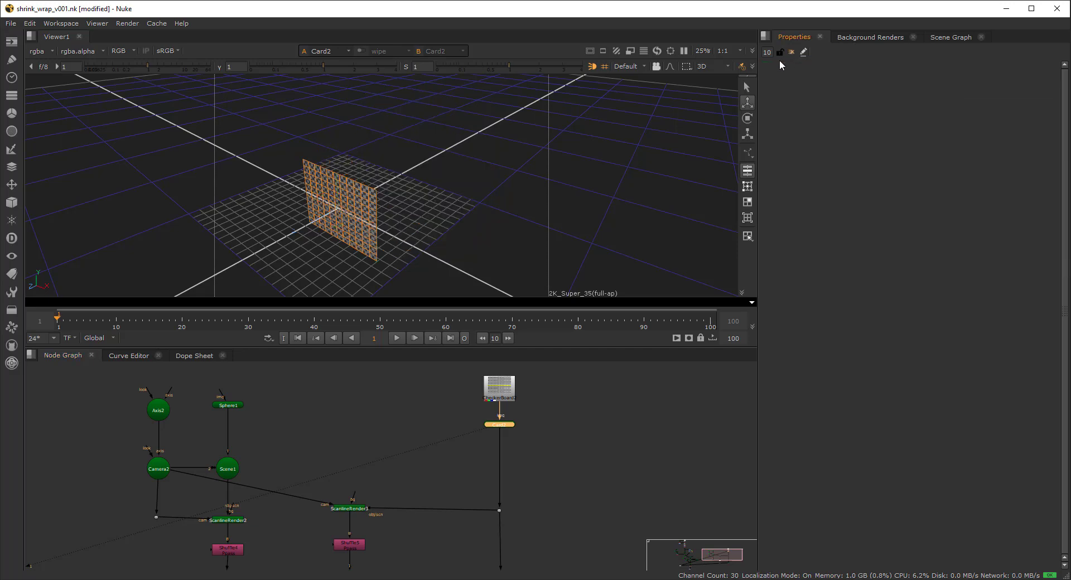
{"action": "double_click", "coordinate": [508, 424]}
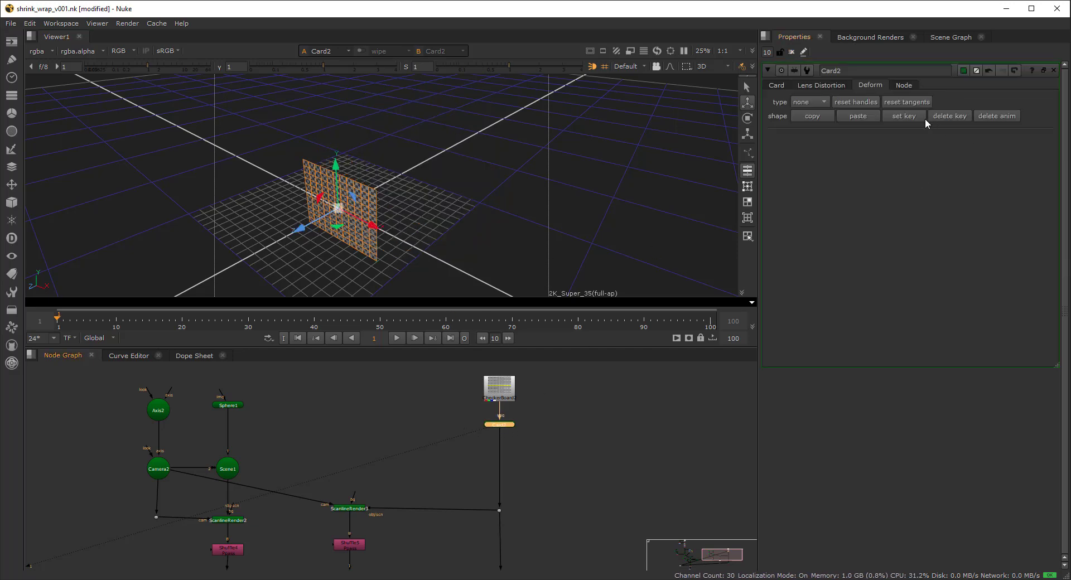
{"action": "right_click_drag", "start_coordinate": [296, 237], "coordinate": [339, 212], "text": "alt"}
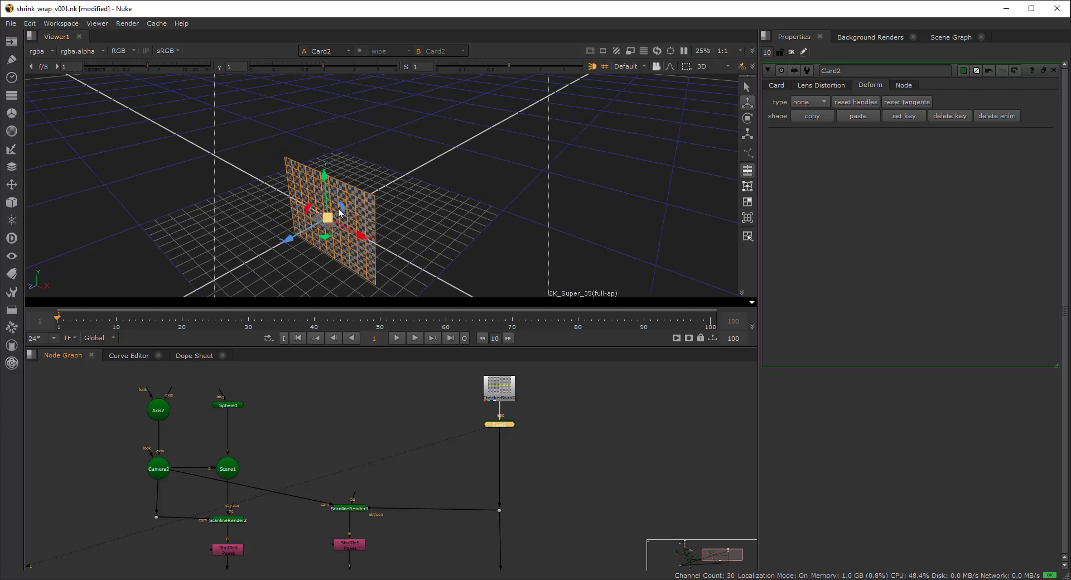
{"action": "left_click_drag", "start_coordinate": [365, 218], "coordinate": [419, 193], "text": "alt"}
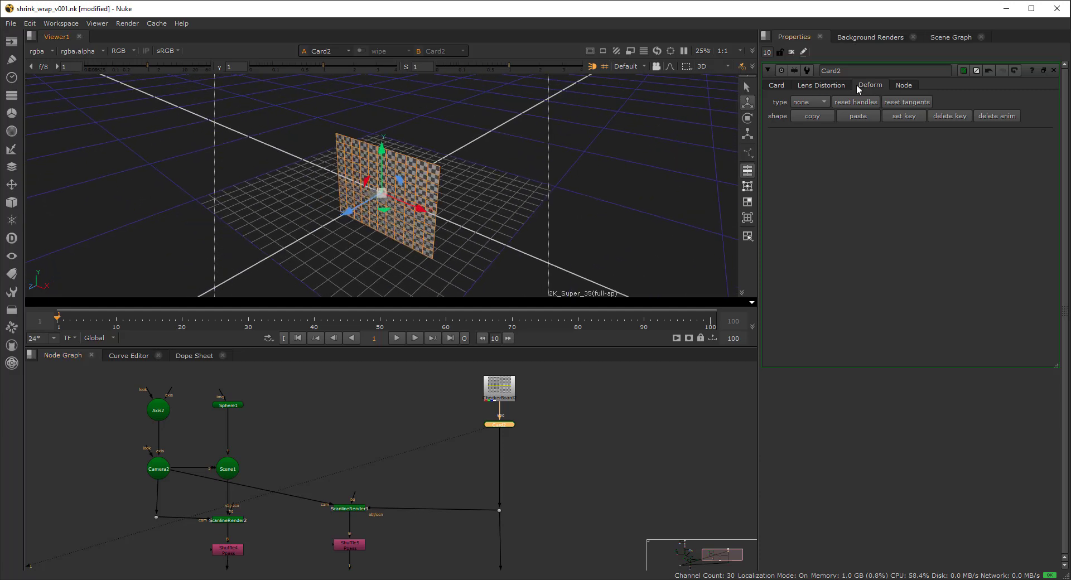
- Set Card2's deform type to bilinear, test-bend a corner, then reset the handles flat
{"action": "left_click", "coordinate": [807, 103]}
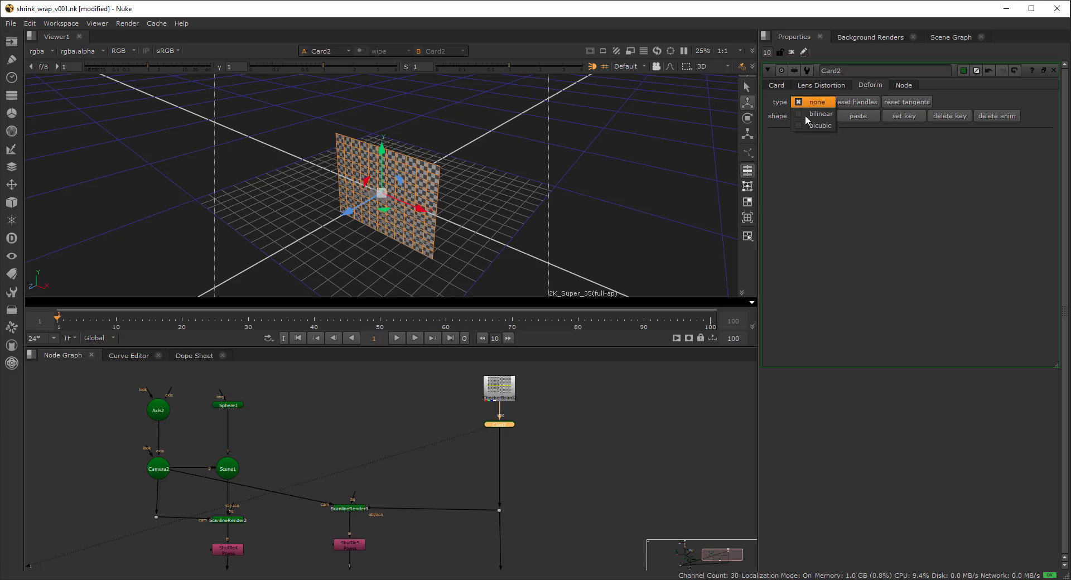
{"action": "left_click", "coordinate": [811, 145]}
{"action": "left_click", "coordinate": [814, 105]}
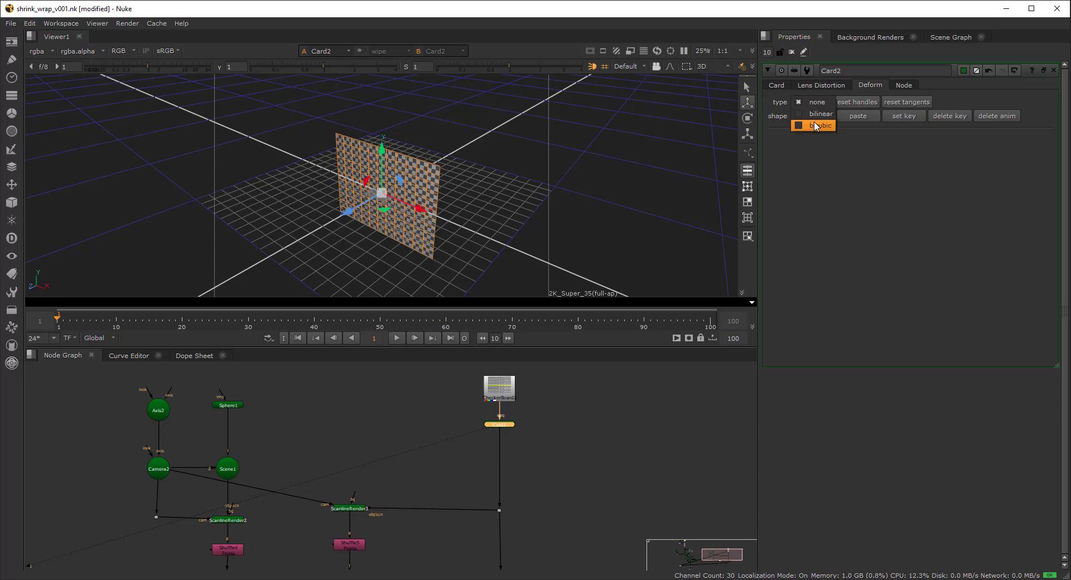
{"action": "left_click", "coordinate": [819, 114]}
{"action": "left_click_drag", "start_coordinate": [440, 166], "coordinate": [431, 180]}
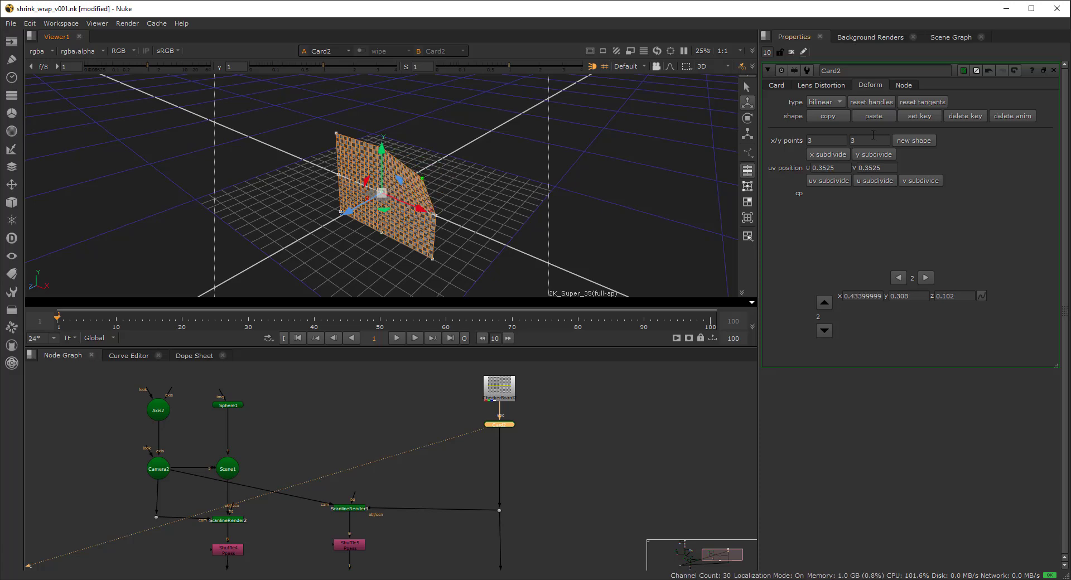
{"action": "left_click", "coordinate": [868, 102]}
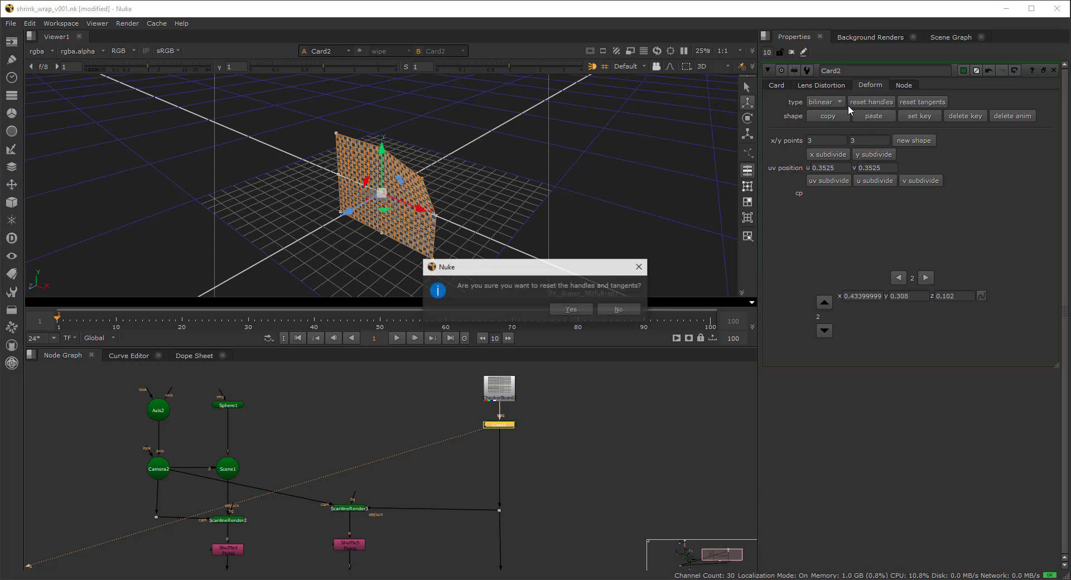
{"action": "left_click", "coordinate": [568, 309]}
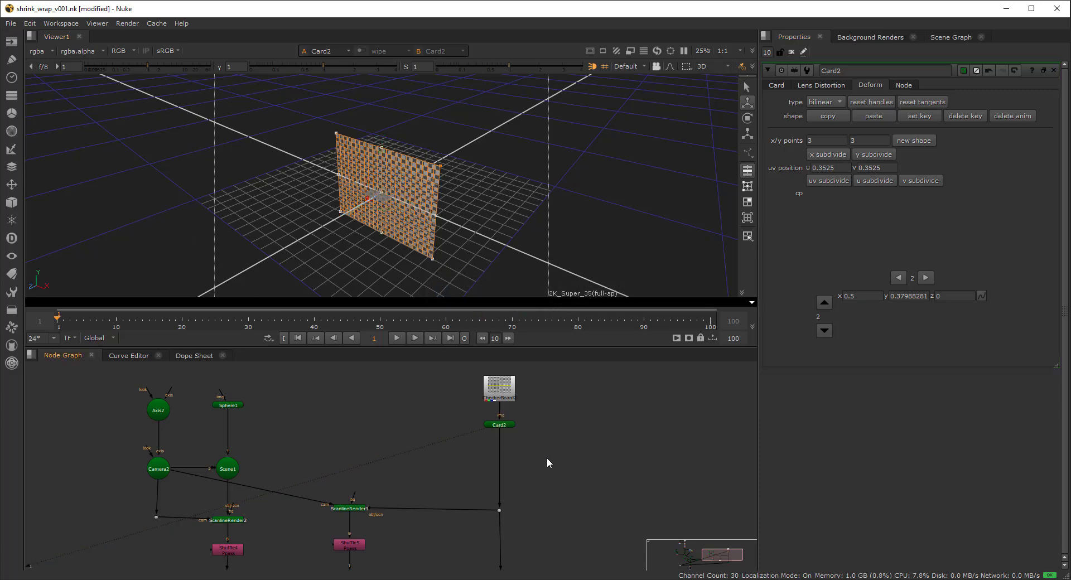
- Add a Trilinear node connected to Card2 and fit its box to the card
{"action": "key", "text": "Tab"}
{"action": "type", "text": "trilin"}
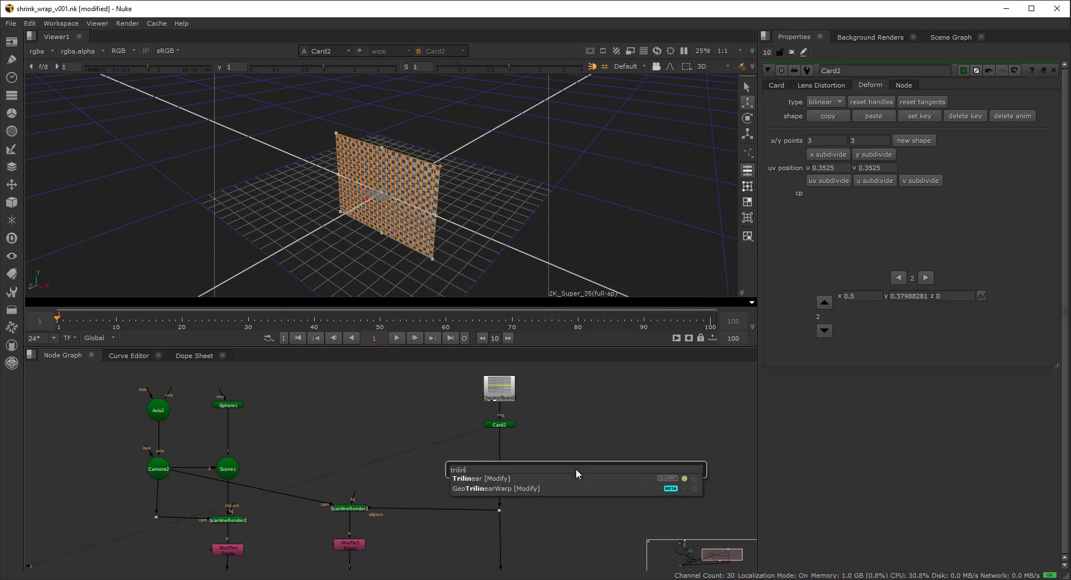
{"action": "left_click", "coordinate": [483, 478]}
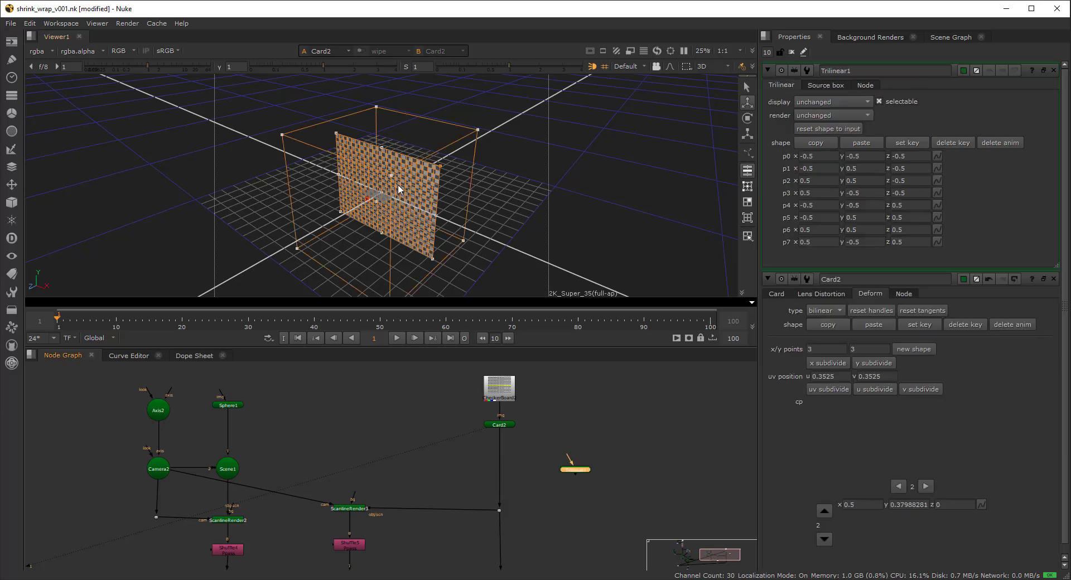
{"action": "left_click_drag", "start_coordinate": [355, 199], "coordinate": [358, 197]}
{"action": "left_click_drag", "start_coordinate": [575, 451], "coordinate": [500, 425]}
{"action": "left_click_drag", "start_coordinate": [576, 470], "coordinate": [566, 460]}
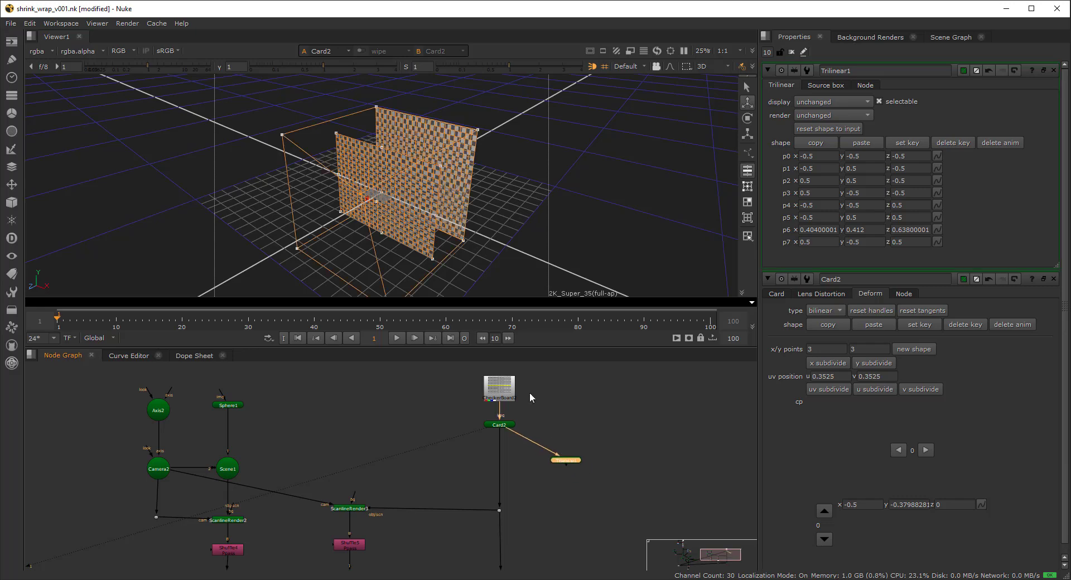
{"action": "left_click", "coordinate": [820, 133]}
- Bend Card2 by dragging its centre deform point to x -0.118, y -0.056, z 0.138
{"action": "left_click", "coordinate": [375, 152]}
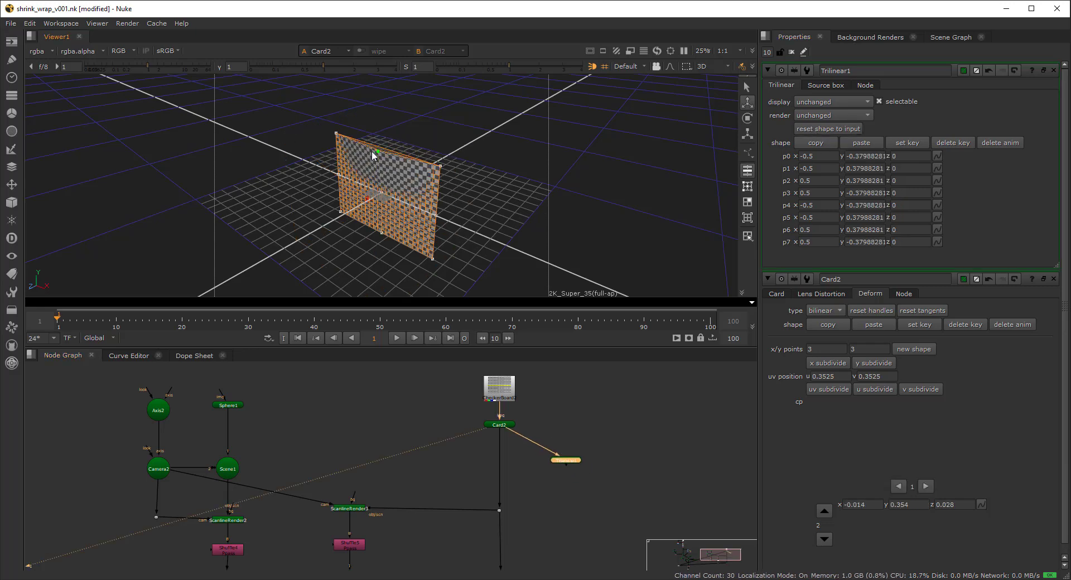
{"action": "left_click_drag", "start_coordinate": [373, 156], "coordinate": [359, 204]}
{"action": "left_click_drag", "start_coordinate": [474, 232], "coordinate": [582, 479], "text": "ctrl"}
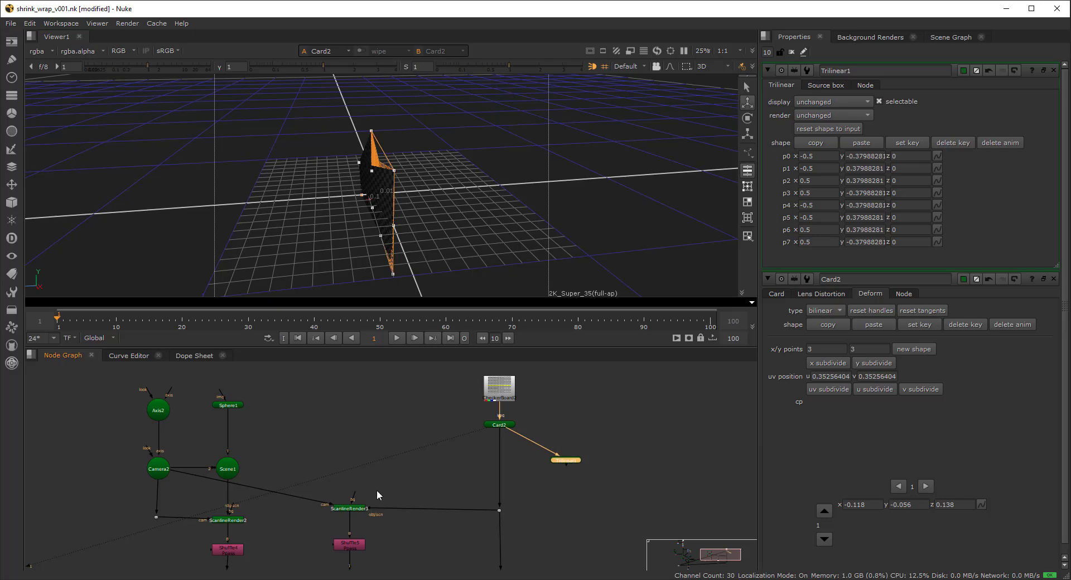
- Delete Trilinear1 and reselect Card2 to view the bent card
{"action": "left_click", "coordinate": [588, 446]}
{"action": "left_click", "coordinate": [580, 461]}
{"action": "key", "text": "Delete"}
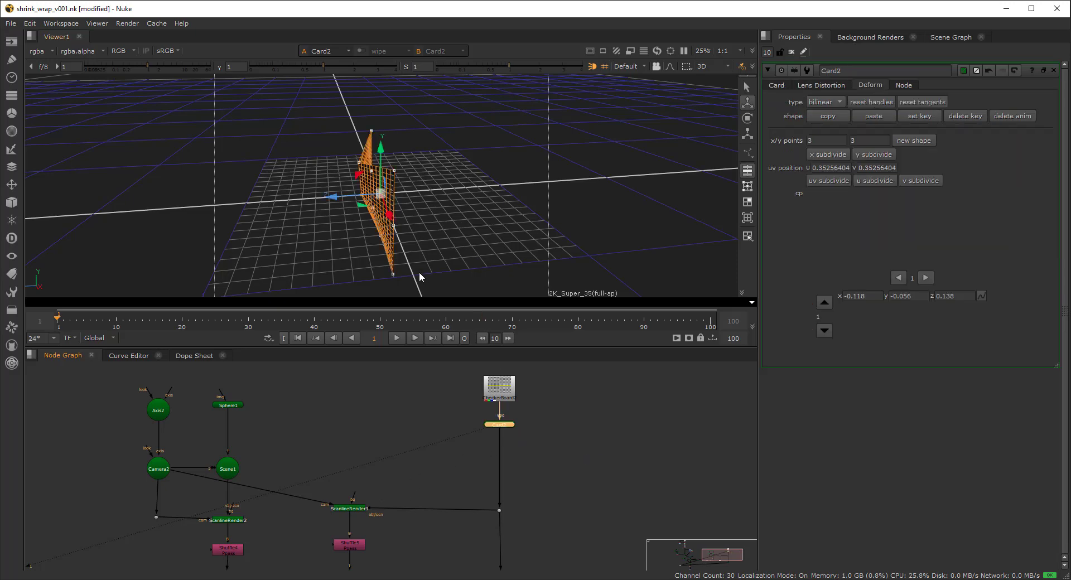
{"action": "left_click_drag", "start_coordinate": [419, 274], "coordinate": [440, 246], "text": "ctrl"}
{"action": "left_click", "coordinate": [516, 219]}
{"action": "left_click", "coordinate": [507, 424]}
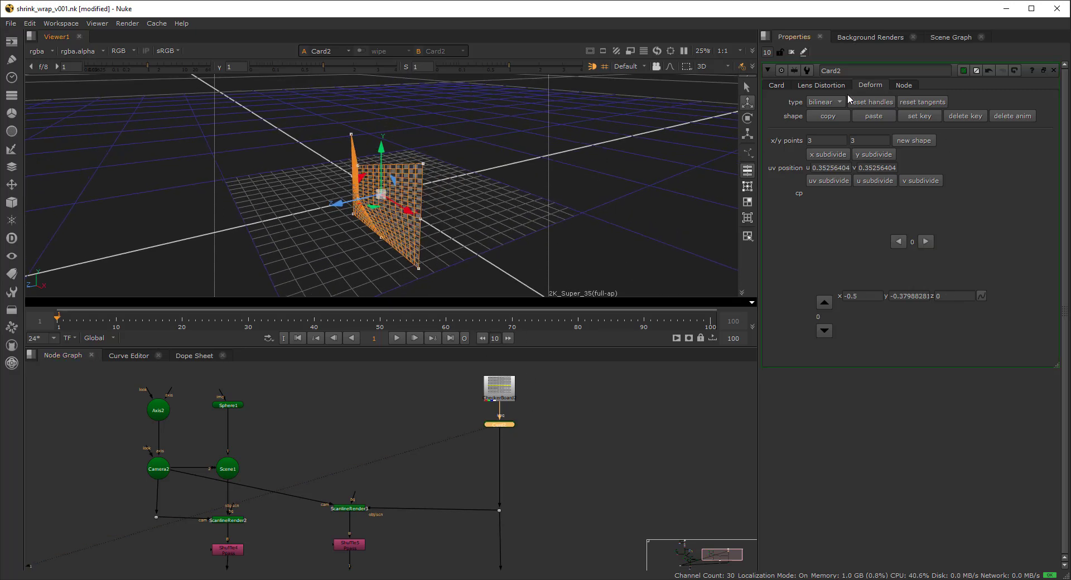
- Set Card2's deform type to none and add a viewed Trilinear node wired to it
{"action": "left_click", "coordinate": [833, 90]}
{"action": "left_click", "coordinate": [560, 414]}
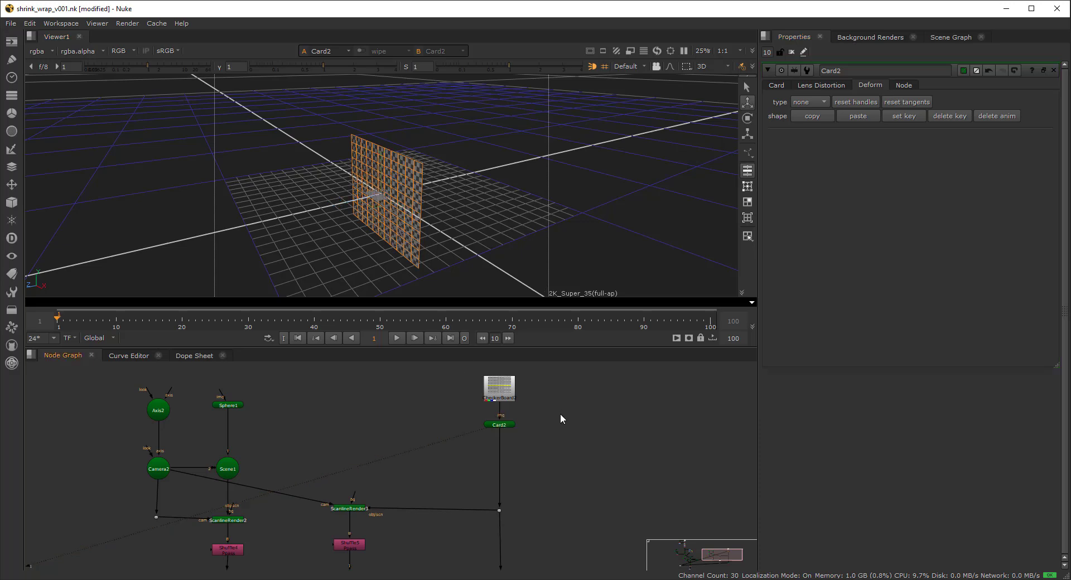
{"action": "key", "text": "Tab"}
{"action": "type", "text": "tril"}
{"action": "key", "text": "Return"}
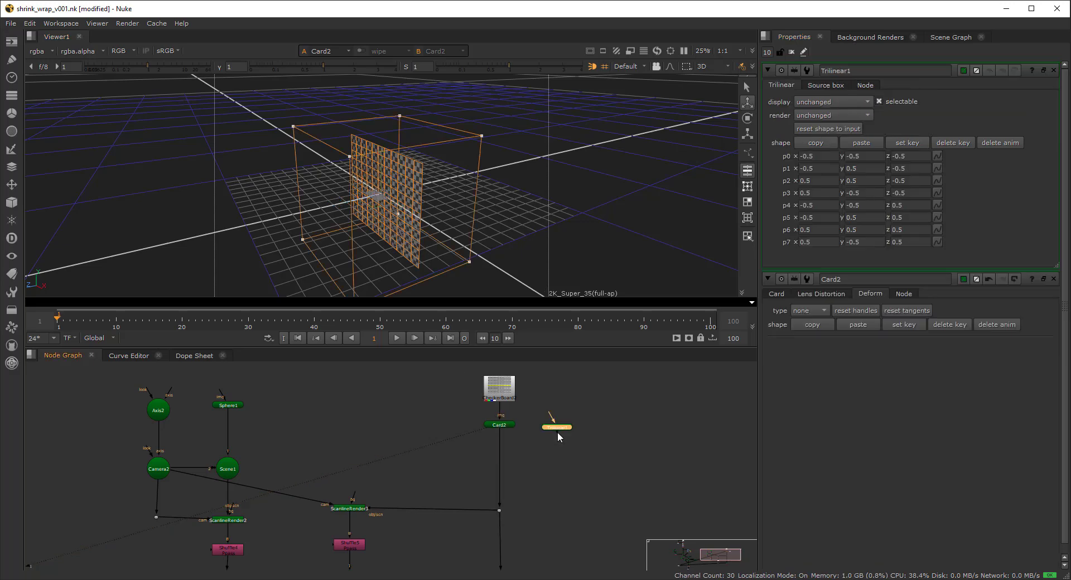
{"action": "left_click_drag", "start_coordinate": [523, 456], "coordinate": [559, 455]}
{"action": "key", "text": "1"}
- Fit the Trilinear box to the card, warp two corners, then delete Trilinear1
{"action": "left_click", "coordinate": [820, 129]}
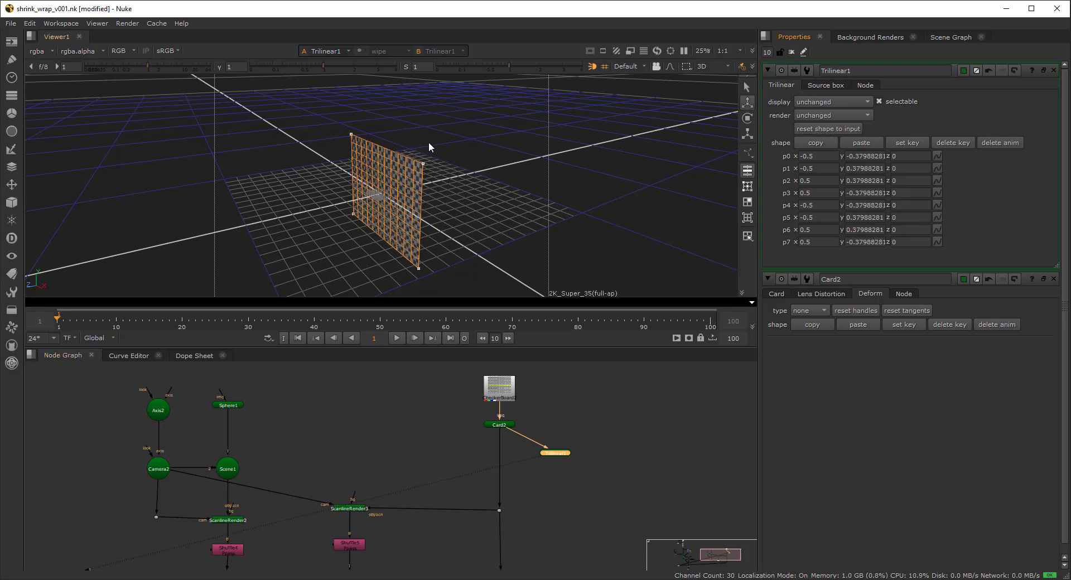
{"action": "left_click_drag", "start_coordinate": [353, 136], "coordinate": [319, 148]}
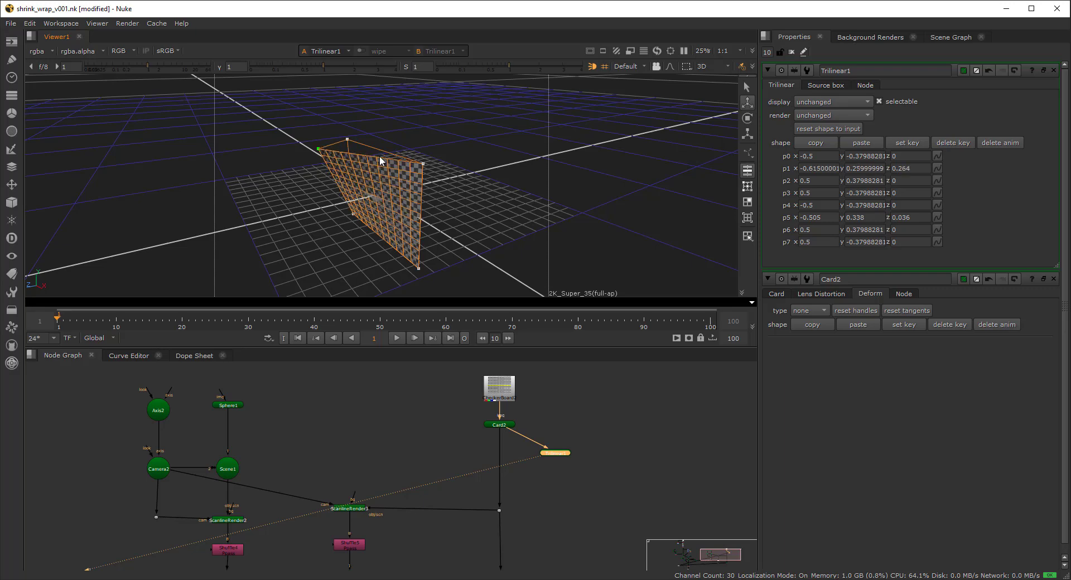
{"action": "left_click_drag", "start_coordinate": [352, 213], "coordinate": [378, 200]}
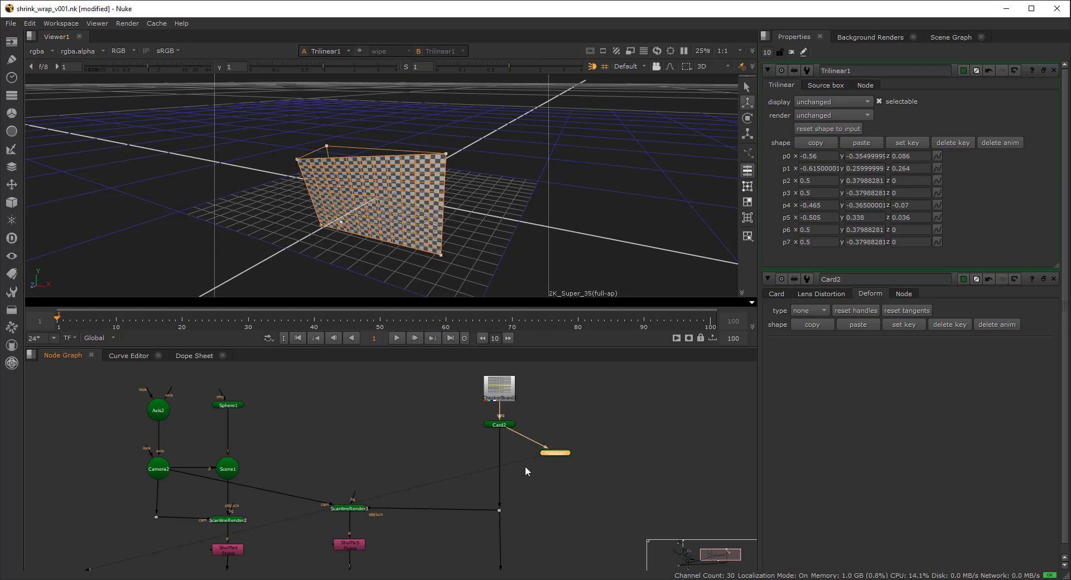
{"action": "key", "text": "Delete"}
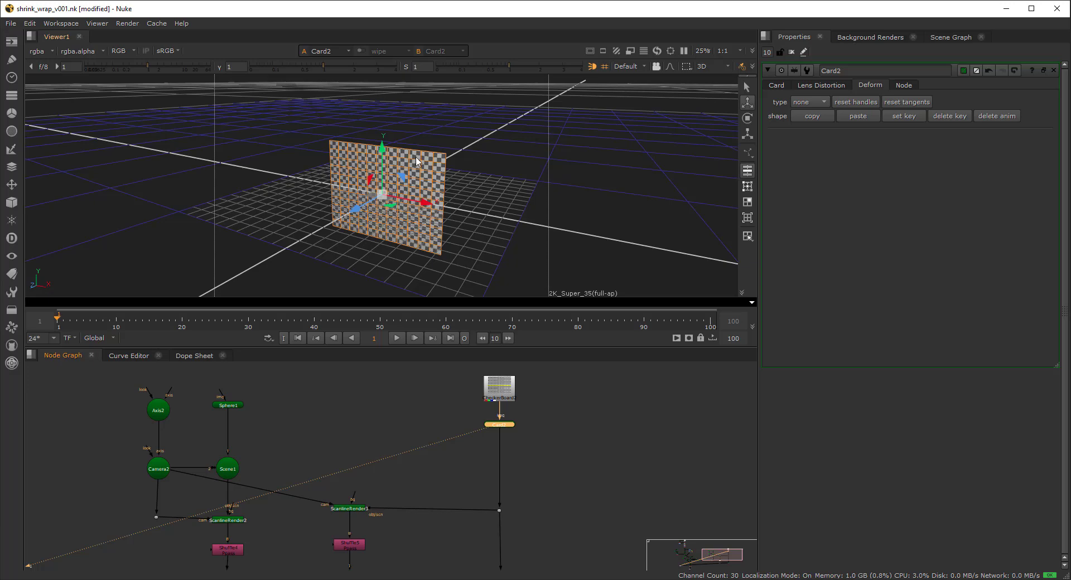
- View Sphere1 in the 3D viewer and orbit around the sphere and card
{"action": "middle_click_drag", "start_coordinate": [427, 254], "coordinate": [437, 231]}
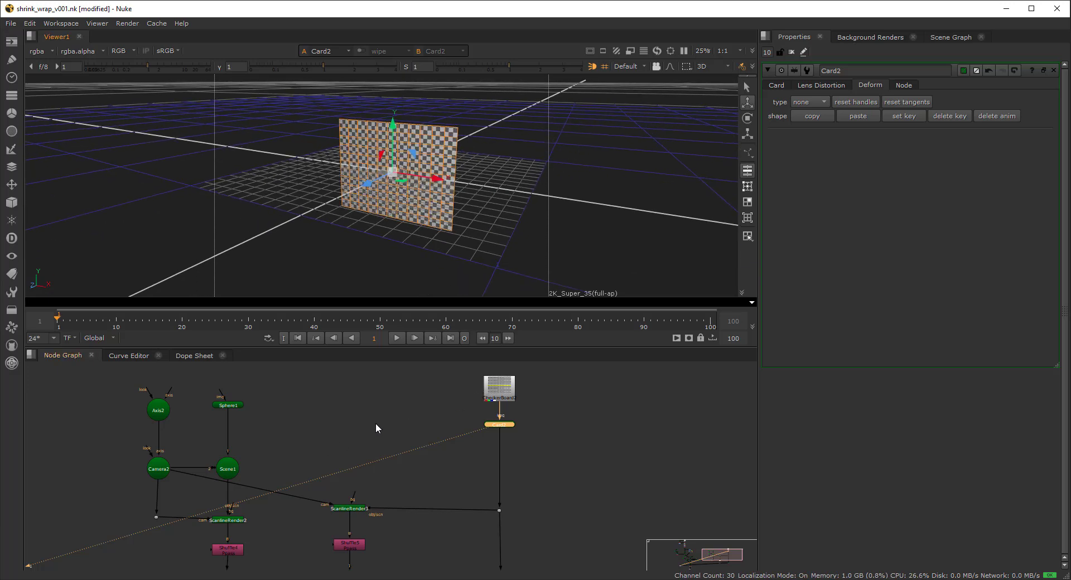
{"action": "middle_click_drag", "start_coordinate": [376, 424], "coordinate": [384, 409]}
{"action": "middle_click_drag", "start_coordinate": [244, 397], "coordinate": [239, 426]}
{"action": "left_click", "coordinate": [230, 419]}
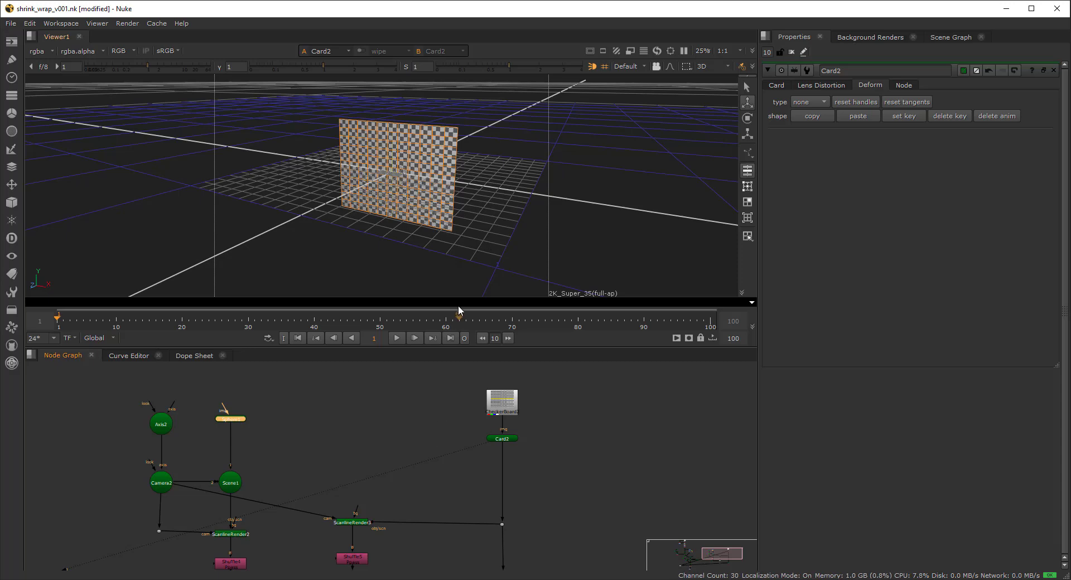
{"action": "key", "text": "1"}
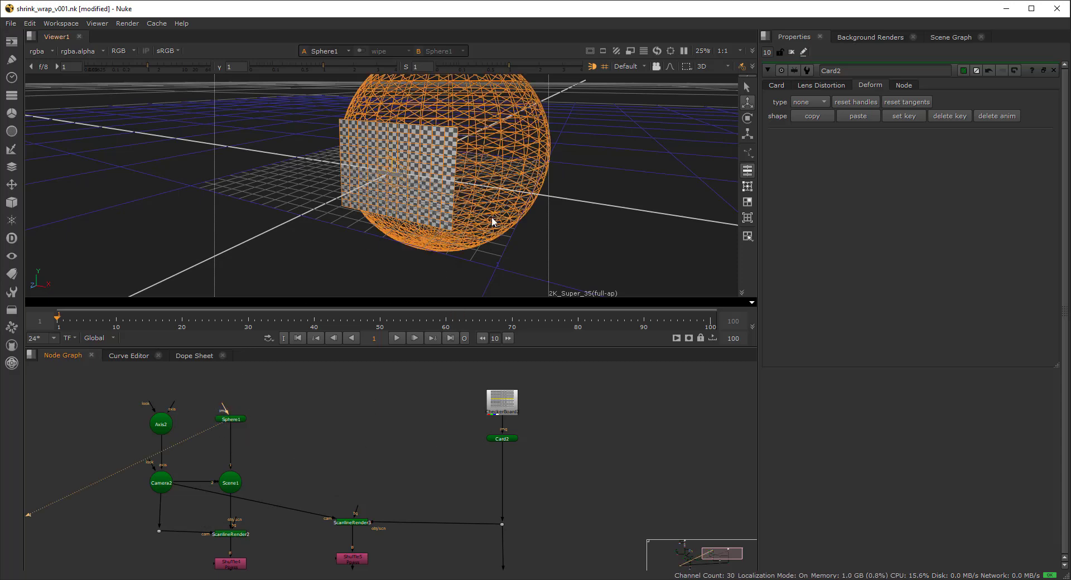
{"action": "left_click_drag", "start_coordinate": [415, 225], "coordinate": [429, 222], "text": "ctrl"}
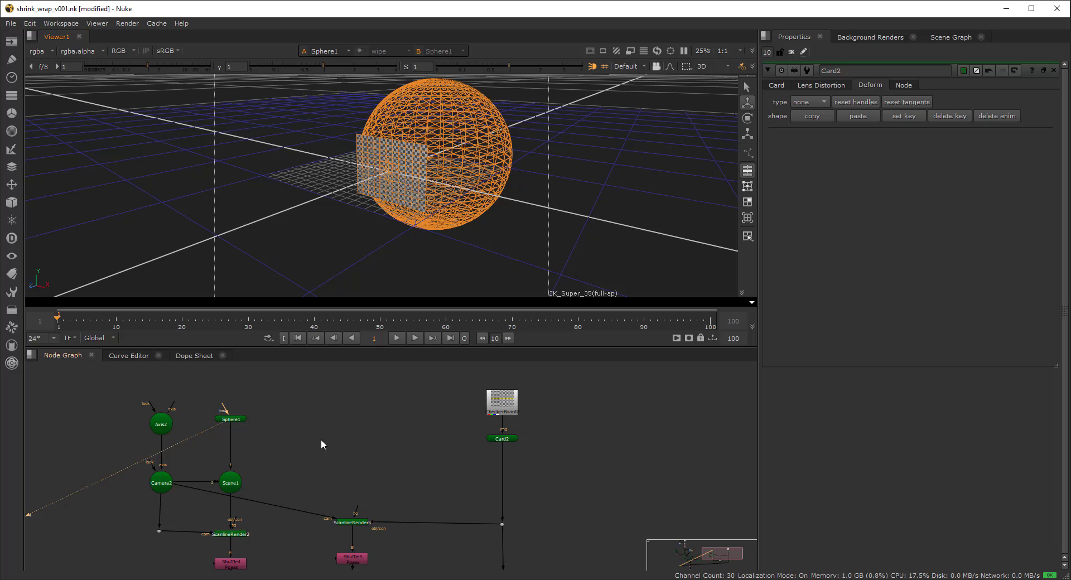
{"action": "middle_click_drag", "start_coordinate": [321, 441], "coordinate": [318, 429]}
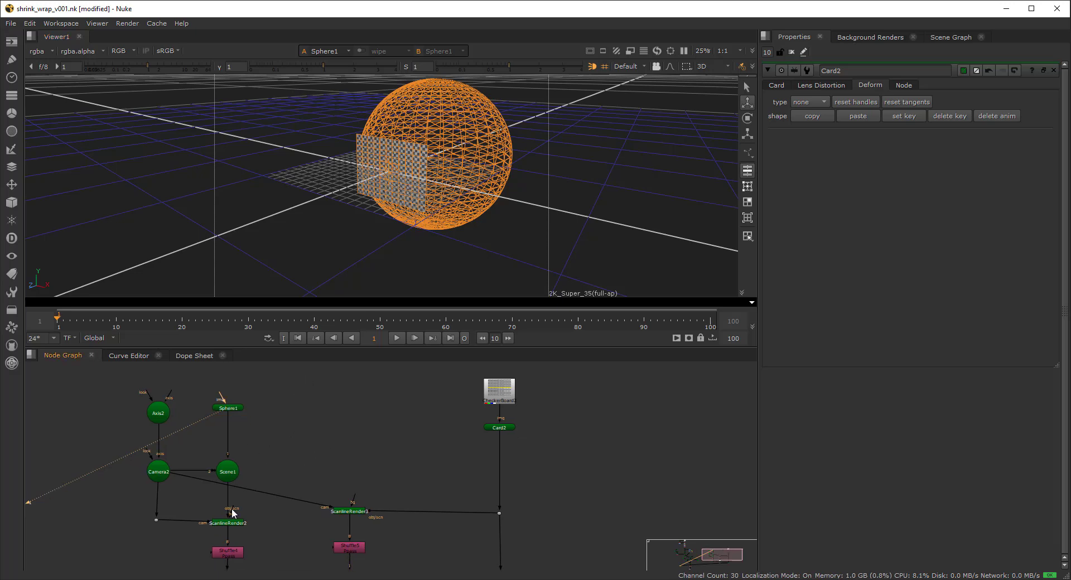
{"action": "left_click_drag", "start_coordinate": [395, 251], "coordinate": [473, 251], "text": "ctrl"}
{"action": "middle_click_drag", "start_coordinate": [468, 208], "coordinate": [452, 251]}
{"action": "left_click_drag", "start_coordinate": [452, 252], "coordinate": [432, 250], "text": "ctrl"}
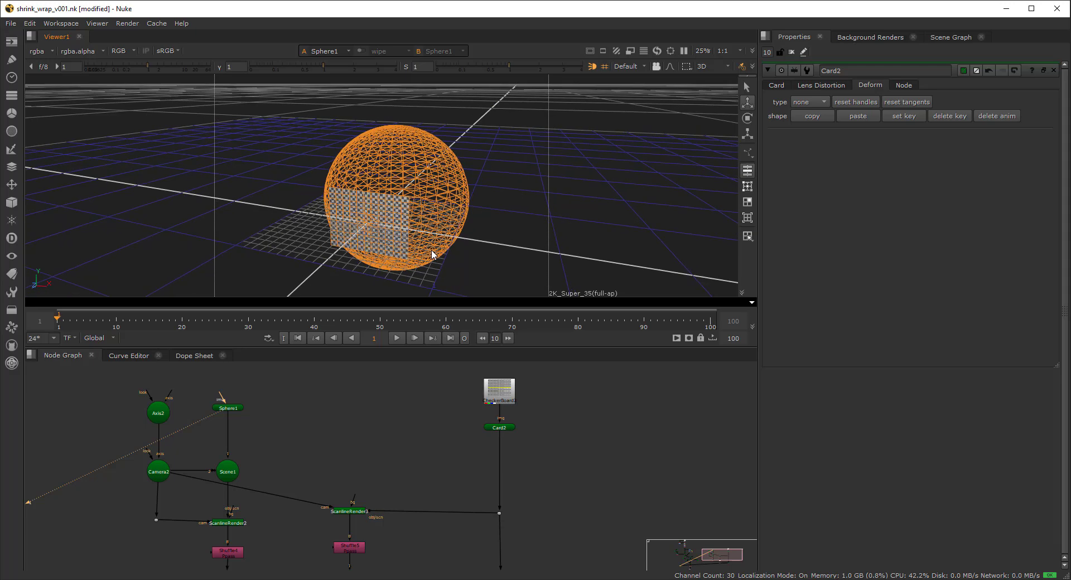
{"action": "middle_click_drag", "start_coordinate": [400, 230], "coordinate": [410, 222]}
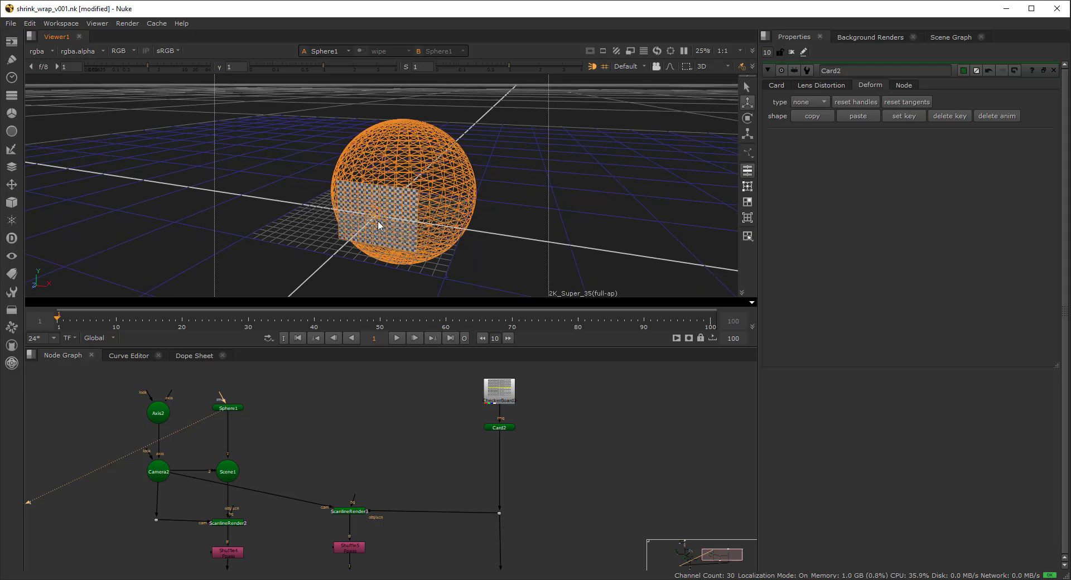
- Show ScanlineRender2's output as a flat 2D 2K_Super_35 image
{"action": "left_click_drag", "start_coordinate": [245, 500], "coordinate": [190, 529]}
{"action": "key", "text": "1"}
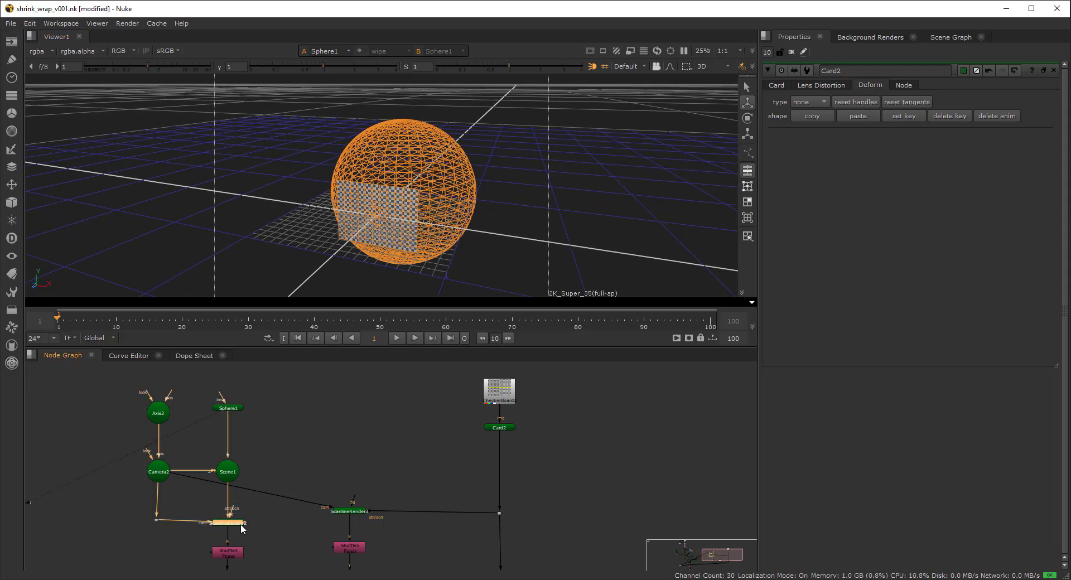
{"action": "key", "text": "Tab"}
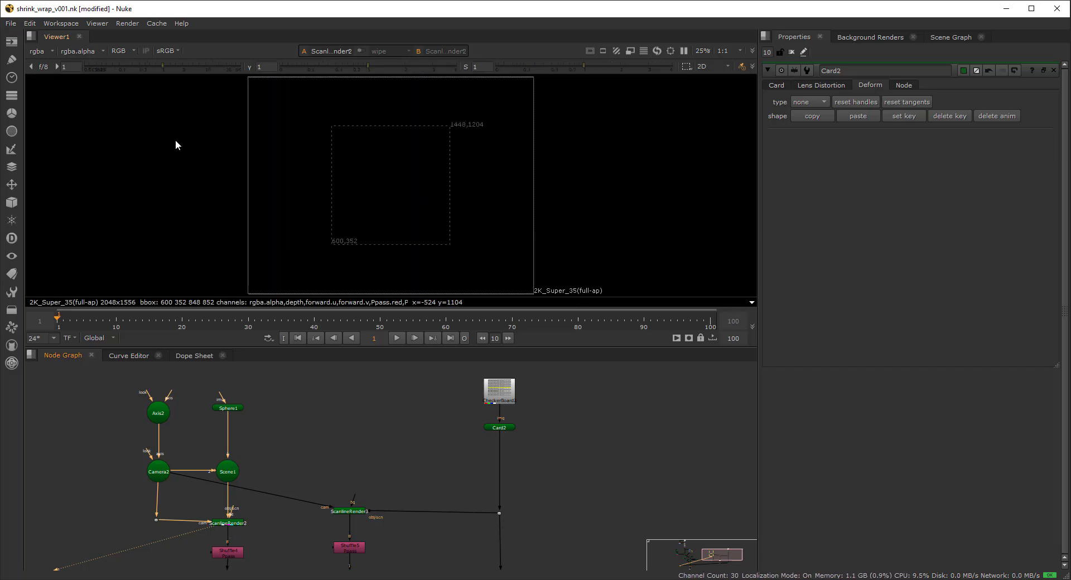
- Open Shuffle4's settings and view its colourful P-pass image
{"action": "middle_click_drag", "start_coordinate": [241, 566], "coordinate": [250, 501]}
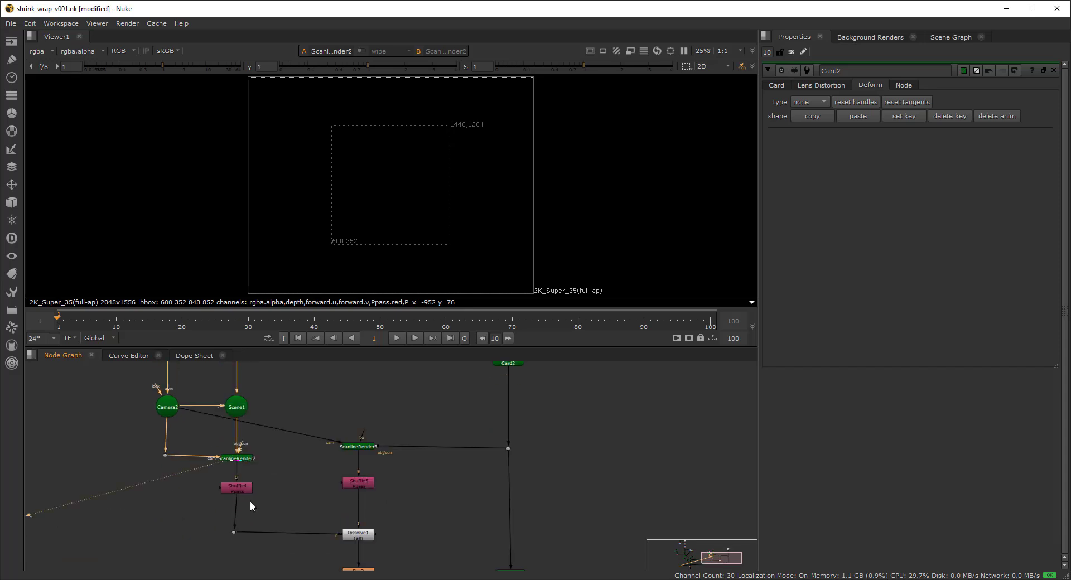
{"action": "scroll", "coordinate": [248, 501], "scroll_direction": "up", "scroll_amount": 2}
{"action": "double_click", "coordinate": [224, 487]}
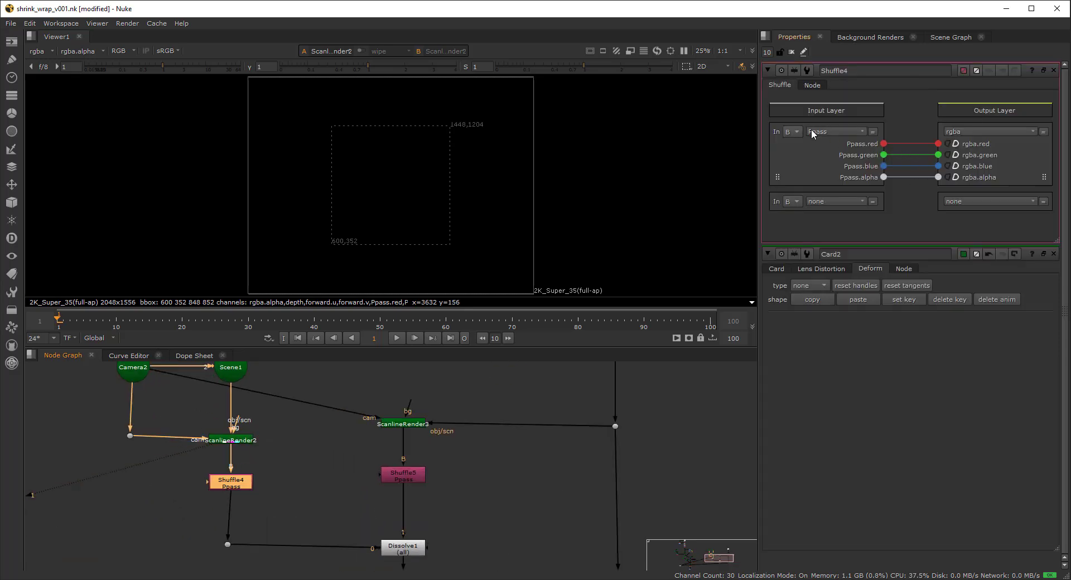
{"action": "key", "text": "1"}
{"action": "left_click", "coordinate": [229, 497]}
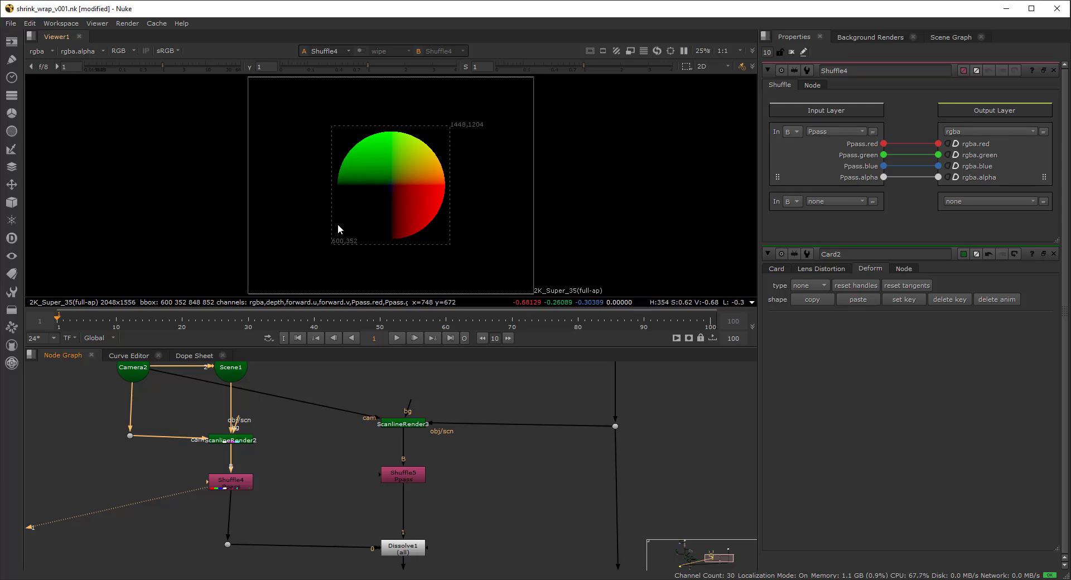
- View Scene1 in 3D, showing the wireframe sphere beside the checkerboard card
{"action": "middle_click_drag", "start_coordinate": [265, 409], "coordinate": [256, 484]}
{"action": "scroll", "coordinate": [254, 451], "scroll_direction": "down", "scroll_amount": 3}
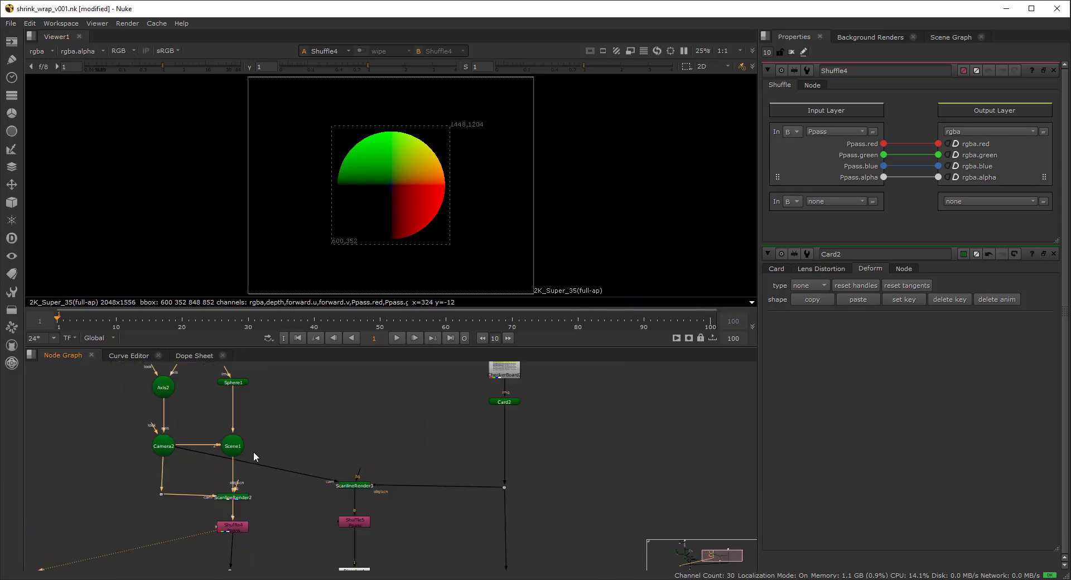
{"action": "left_click", "coordinate": [240, 448]}
{"action": "key", "text": "1"}
{"action": "scroll", "coordinate": [411, 216], "scroll_direction": "down", "scroll_amount": 3}
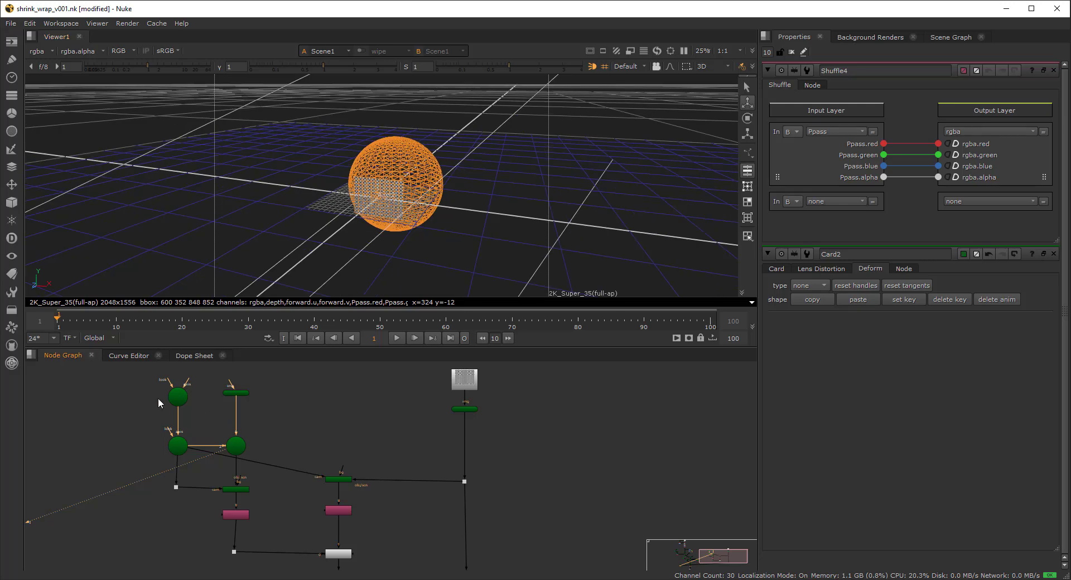
- Open ScanlineRender2's Shader tab, showing surface point output to the Ppass layer
{"action": "left_click_drag", "start_coordinate": [138, 381], "coordinate": [264, 520]}
{"action": "scroll", "coordinate": [465, 243], "scroll_direction": "down", "scroll_amount": 5}
{"action": "left_click_drag", "start_coordinate": [455, 241], "coordinate": [420, 129], "text": "ctrl"}
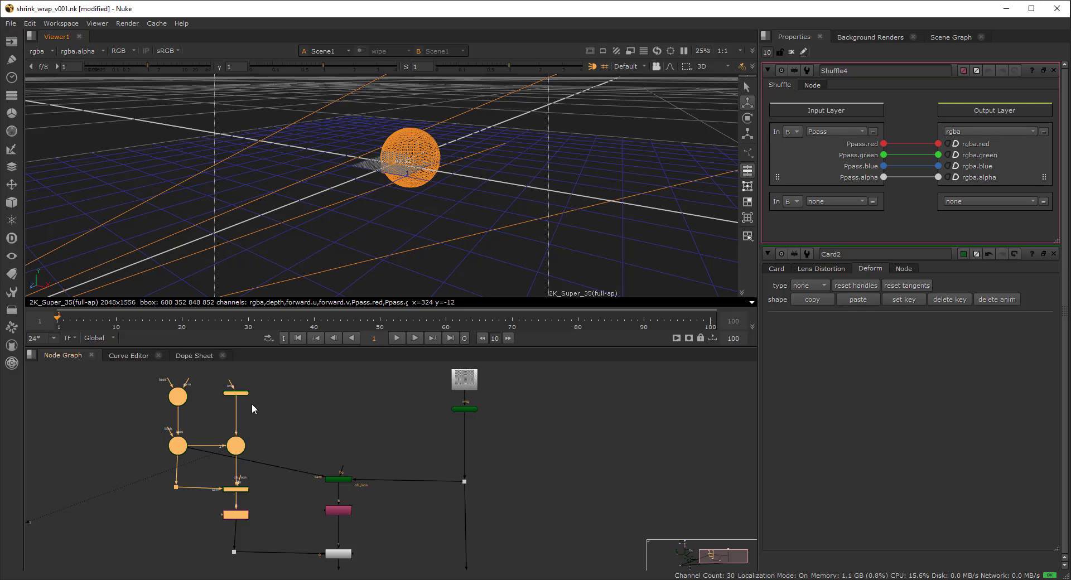
{"action": "left_click", "coordinate": [242, 445]}
{"action": "double_click", "coordinate": [244, 489]}
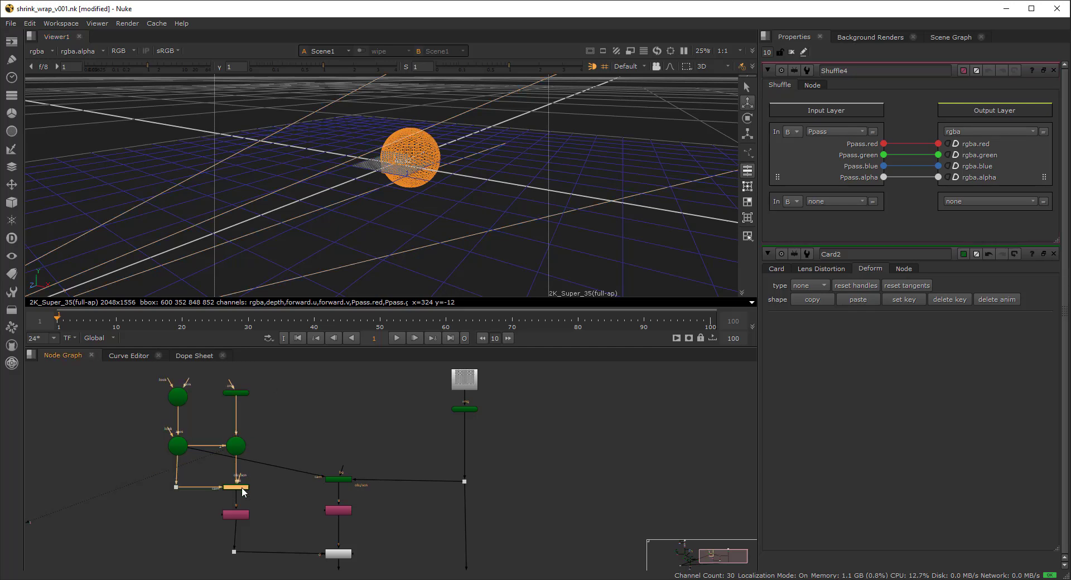
{"action": "left_click", "coordinate": [896, 85]}
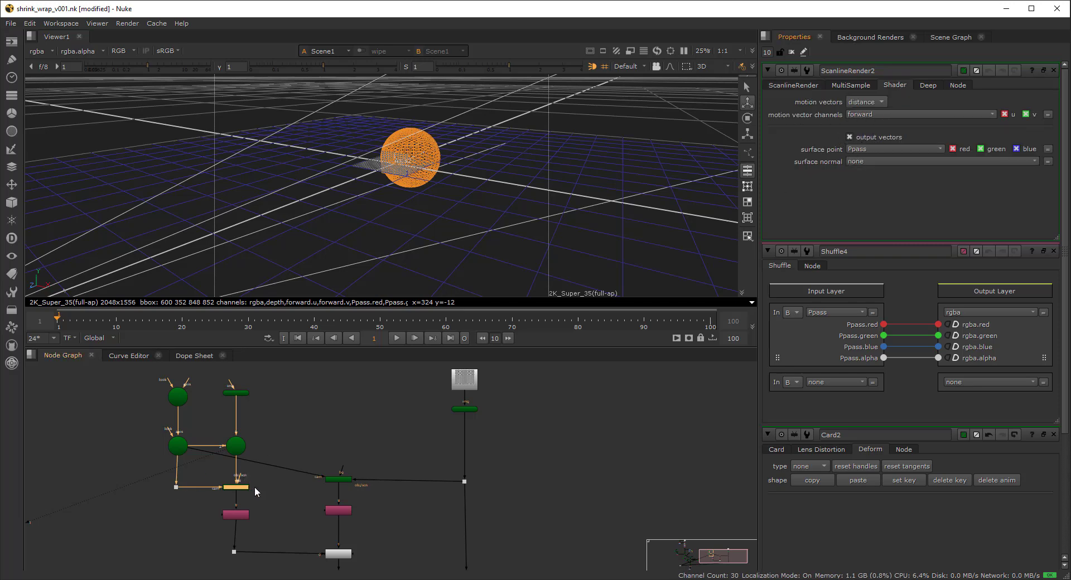
- View Shuffle4's Ppass image, then locate and select DisplaceGeo3 below Blur2 in the graph
{"action": "left_click", "coordinate": [236, 514]}
{"action": "key", "text": "1"}
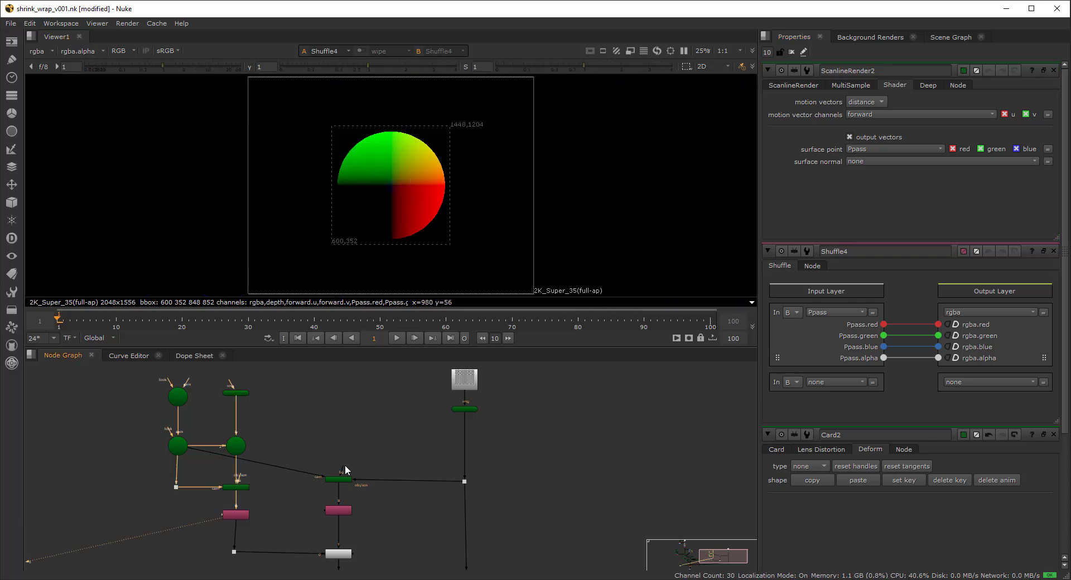
{"action": "middle_click_drag", "start_coordinate": [356, 476], "coordinate": [349, 445]}
{"action": "scroll", "coordinate": [360, 484], "scroll_direction": "up", "scroll_amount": 1}
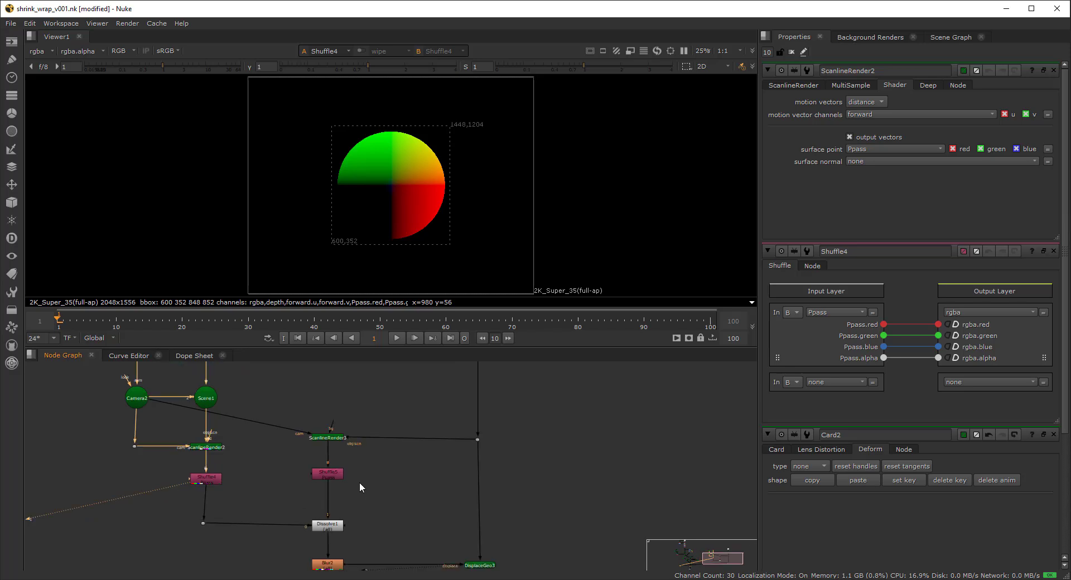
{"action": "middle_click_drag", "start_coordinate": [378, 485], "coordinate": [304, 440]}
{"action": "left_click", "coordinate": [405, 519]}
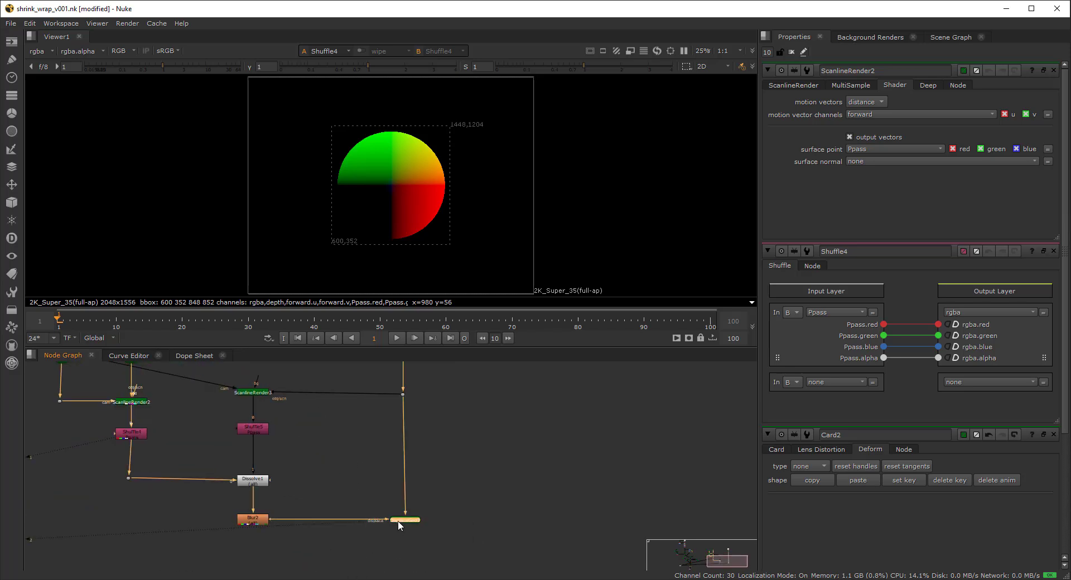
{"action": "scroll", "coordinate": [399, 521], "scroll_direction": "up", "scroll_amount": 4}
{"action": "scroll", "coordinate": [394, 495], "scroll_direction": "down", "scroll_amount": 4}
{"action": "middle_click_drag", "start_coordinate": [421, 367], "coordinate": [416, 438]}
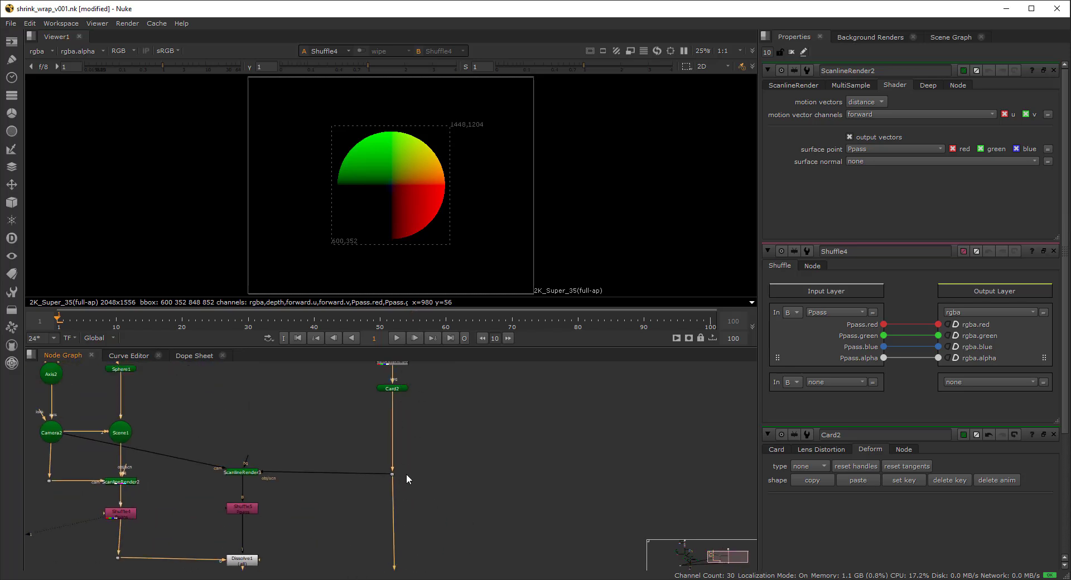
{"action": "middle_click_drag", "start_coordinate": [407, 475], "coordinate": [420, 386]}
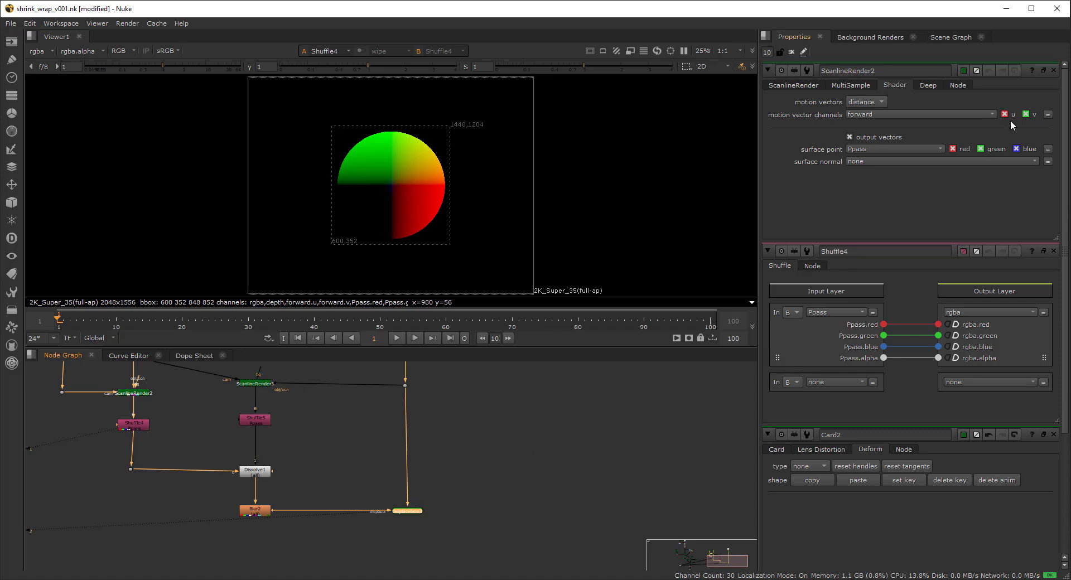
- Clear all property panels and open DisplaceGeo3's settings
{"action": "left_click", "coordinate": [791, 52]}
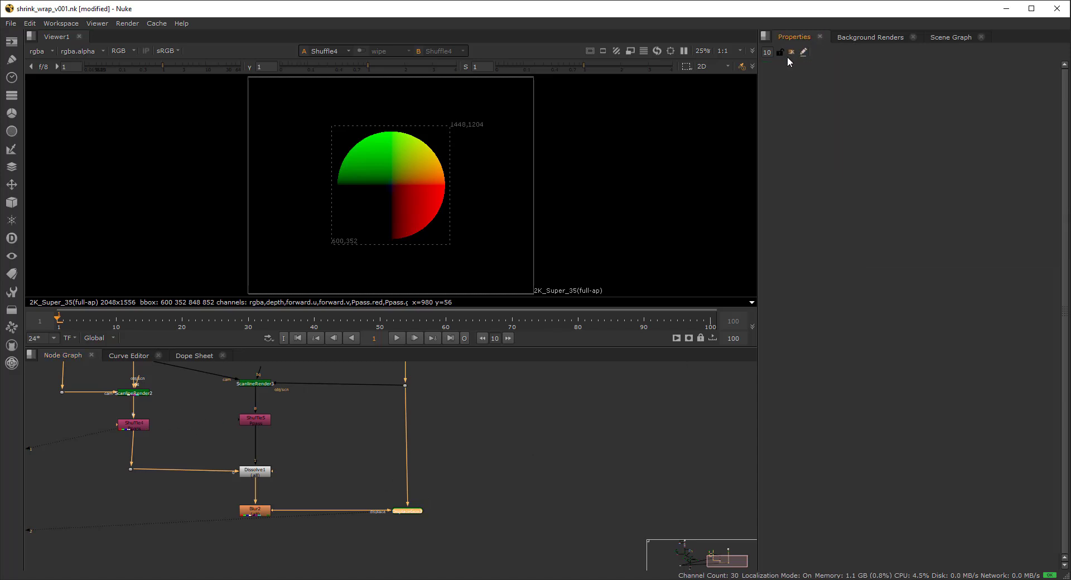
{"action": "middle_click_drag", "start_coordinate": [409, 516], "coordinate": [408, 547]}
{"action": "scroll", "coordinate": [408, 548], "scroll_direction": "up", "scroll_amount": 4}
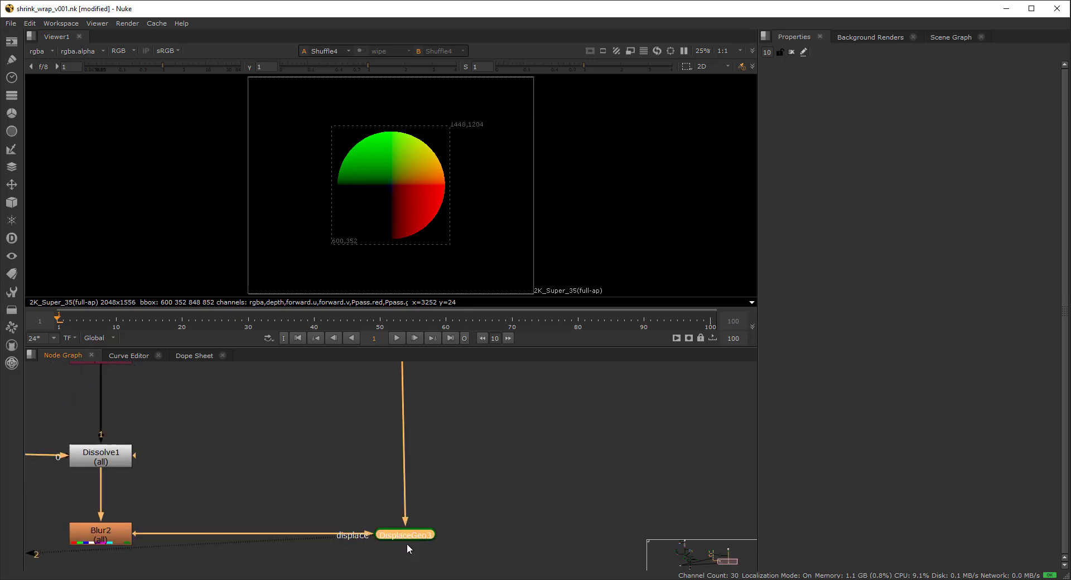
{"action": "scroll", "coordinate": [407, 522], "scroll_direction": "down", "scroll_amount": 3}
{"action": "middle_click_drag", "start_coordinate": [406, 369], "coordinate": [396, 458]}
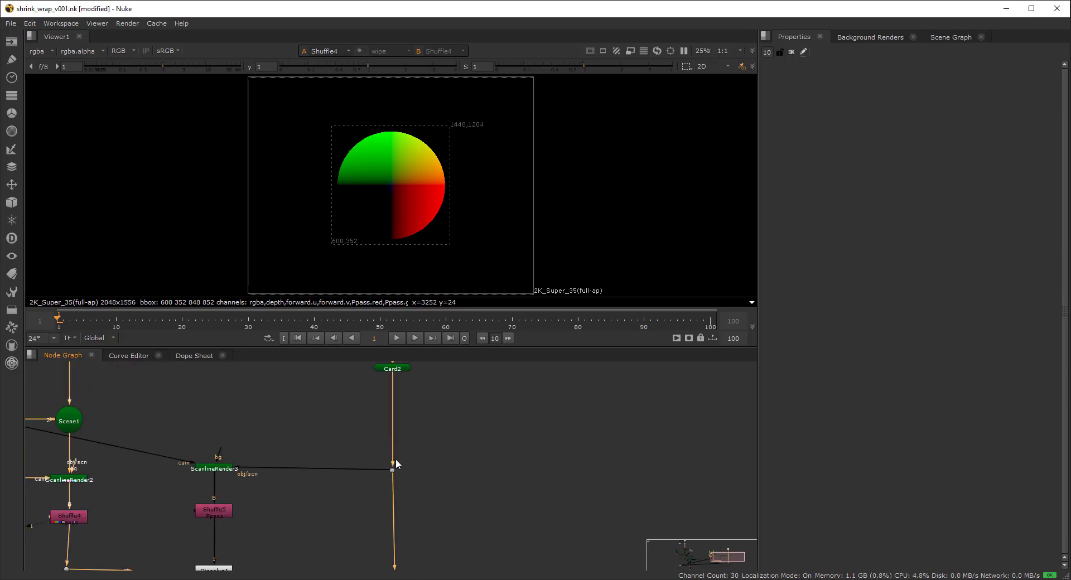
{"action": "middle_click_drag", "start_coordinate": [400, 496], "coordinate": [433, 418]}
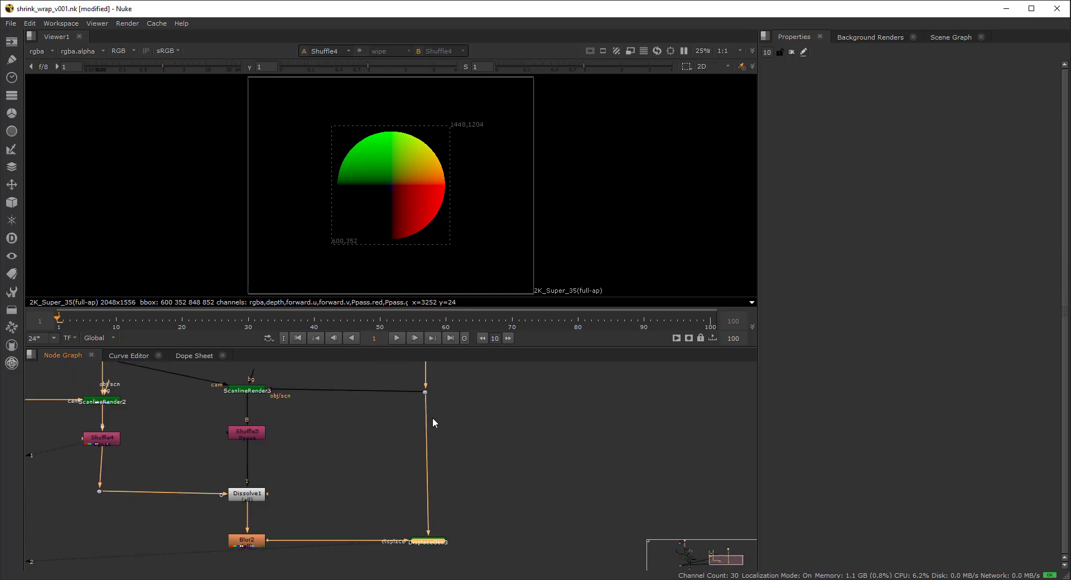
{"action": "double_click", "coordinate": [424, 540]}
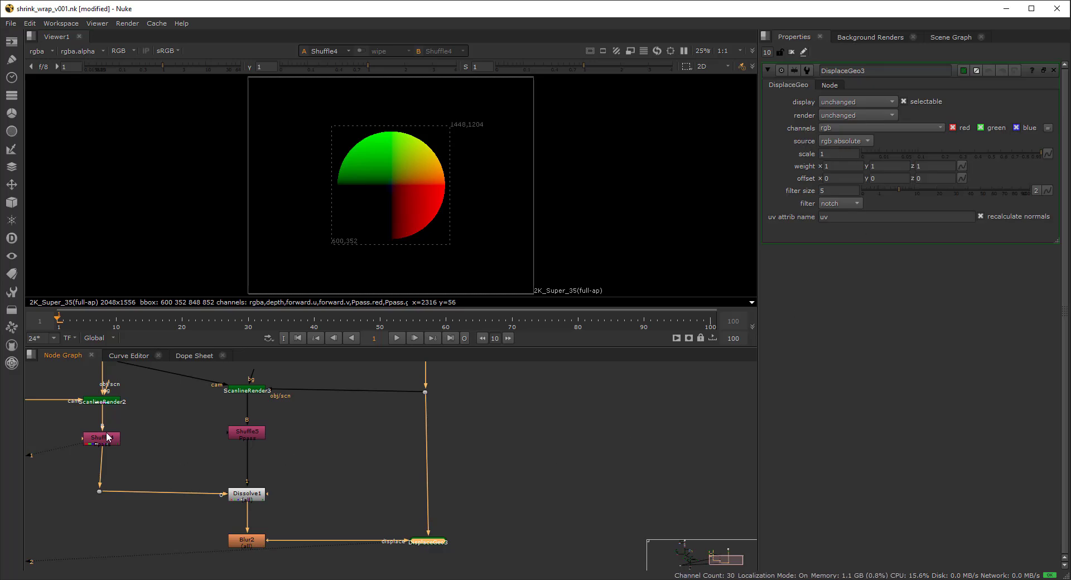
- Reconnect DisplaceGeo3's displace input from Blur2 to Shuffle4 and check the source options
{"action": "left_click_drag", "start_coordinate": [267, 543], "coordinate": [108, 439]}
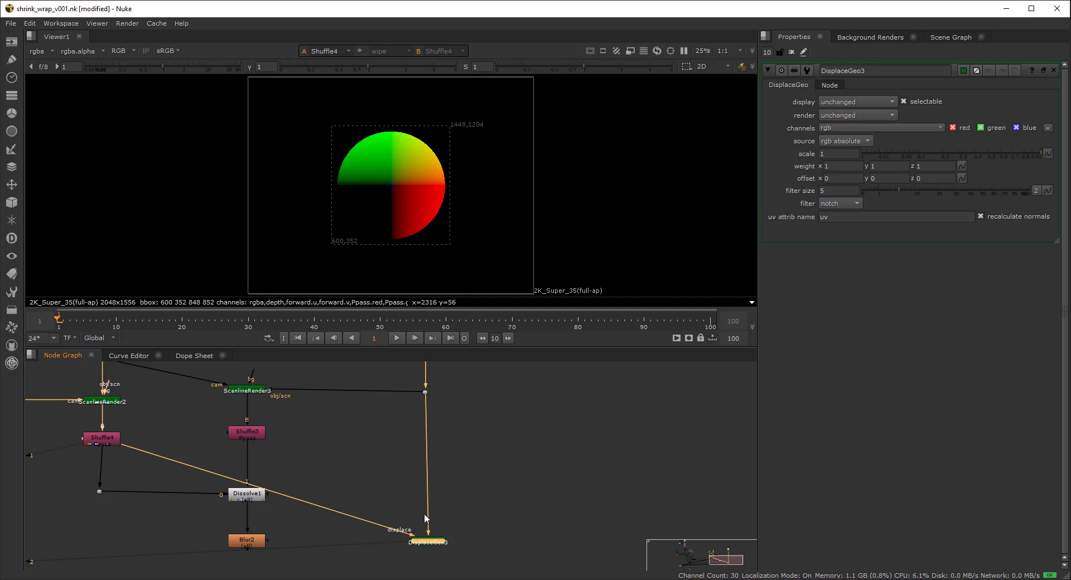
{"action": "left_click_drag", "start_coordinate": [418, 543], "coordinate": [412, 542]}
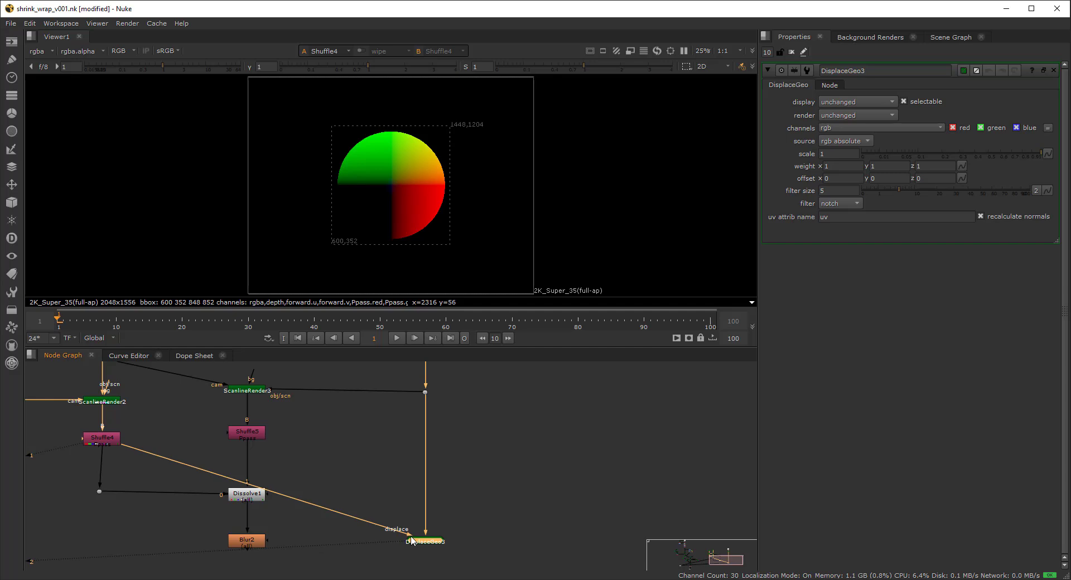
{"action": "left_click", "coordinate": [828, 142]}
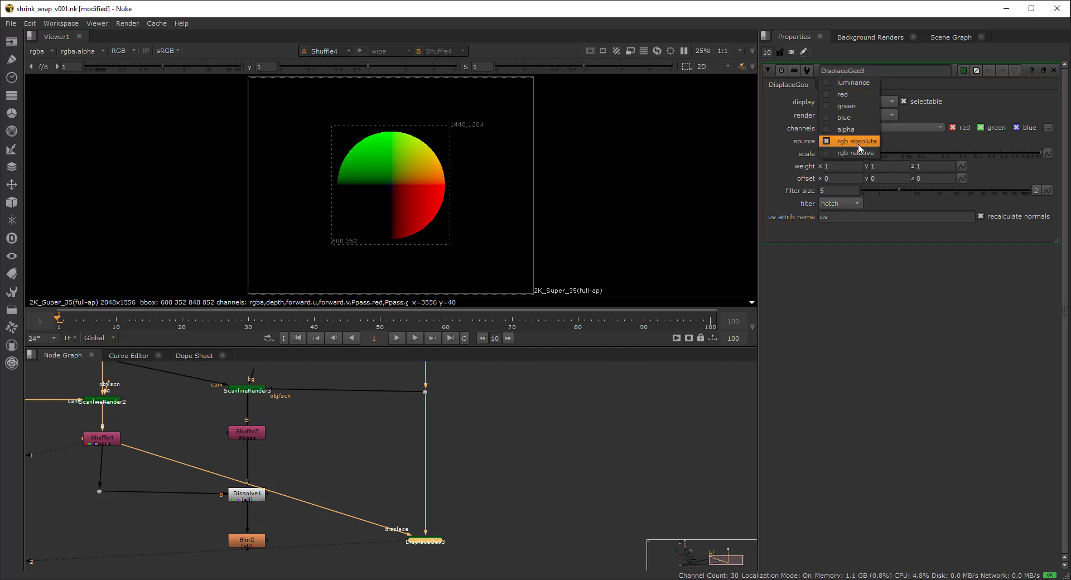
- Keep rgb absolute as the source and view the Dot6 branch's curved, displaced card in 3D
{"action": "left_click", "coordinate": [801, 145]}
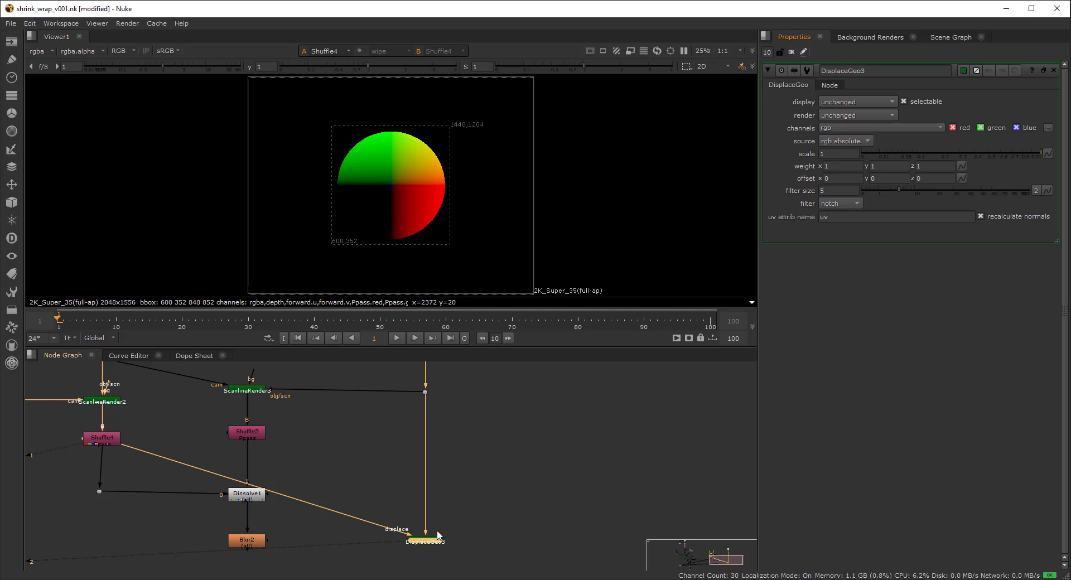
{"action": "middle_click_drag", "start_coordinate": [216, 448], "coordinate": [319, 522]}
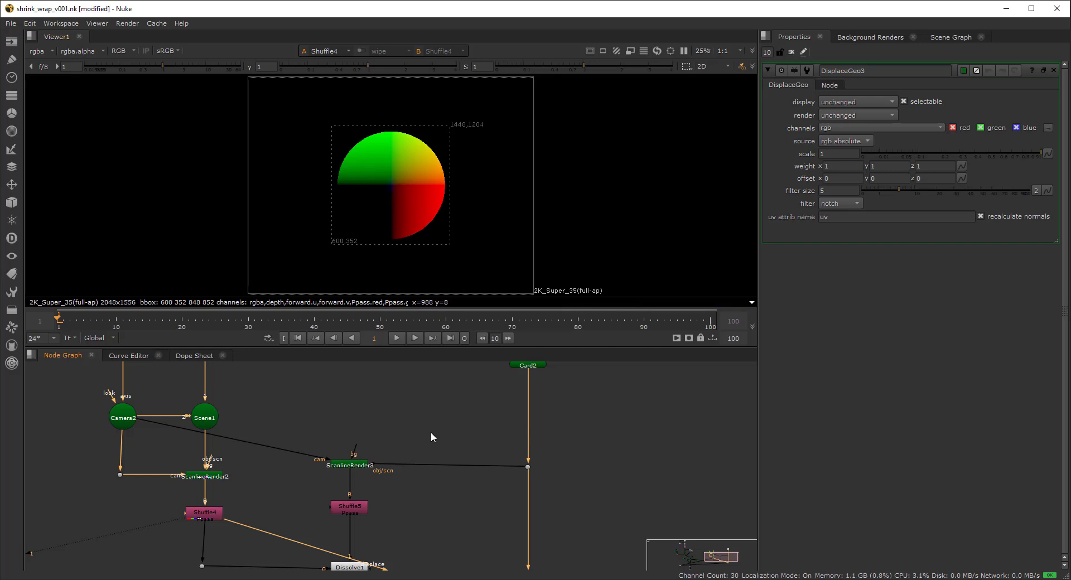
{"action": "middle_click_drag", "start_coordinate": [430, 432], "coordinate": [389, 304]}
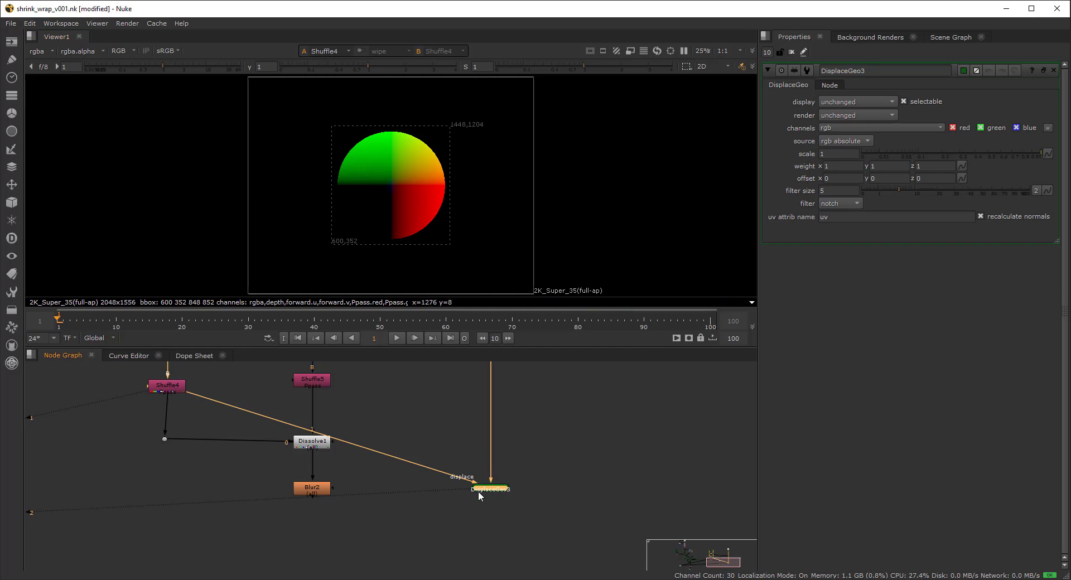
{"action": "scroll", "coordinate": [487, 480], "scroll_direction": "down", "scroll_amount": 3}
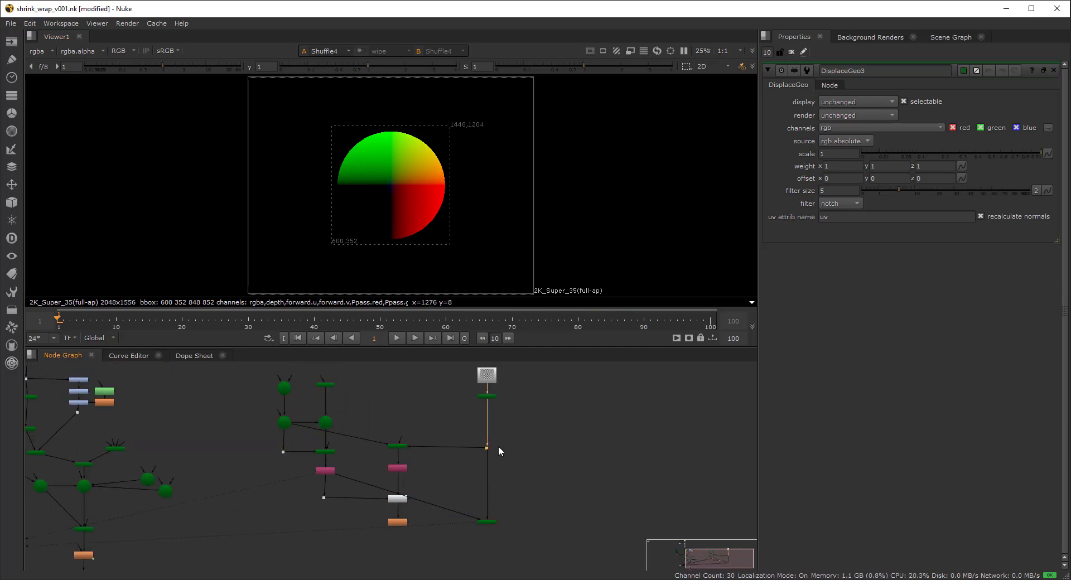
{"action": "key", "text": "1"}
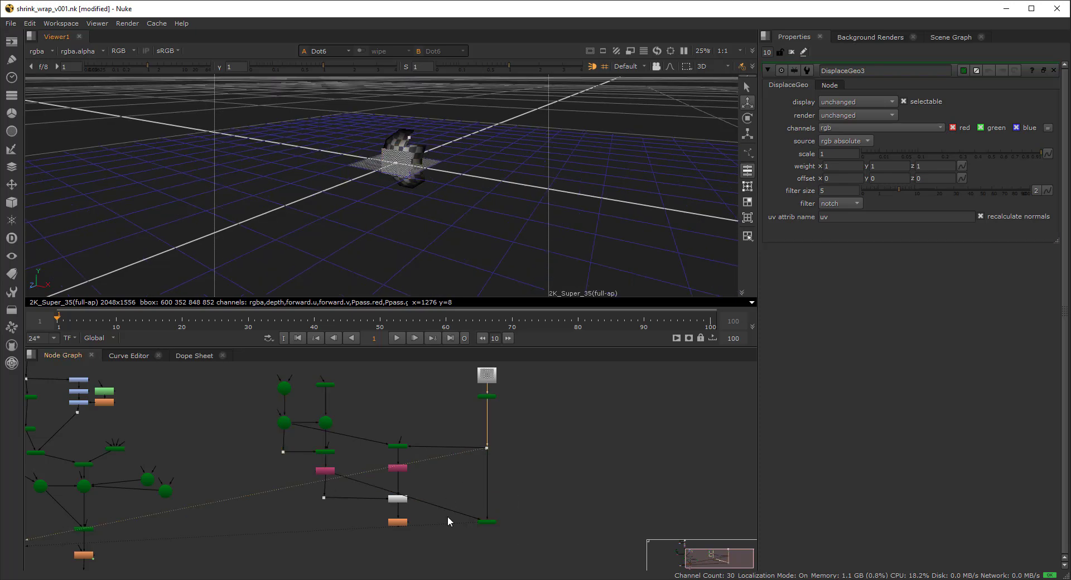
- View DisplaceGeo3's output in the 3D viewer from a lower angle
{"action": "left_click", "coordinate": [487, 521]}
{"action": "key", "text": "1"}
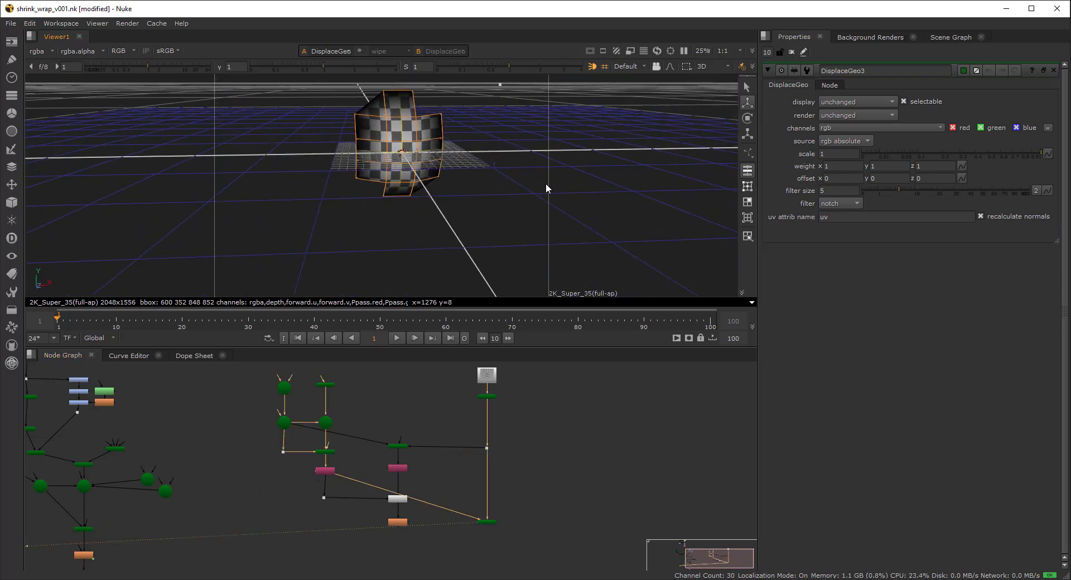
{"action": "left_click", "coordinate": [479, 193]}
{"action": "left_click_drag", "start_coordinate": [481, 216], "coordinate": [476, 236], "text": "ctrl"}
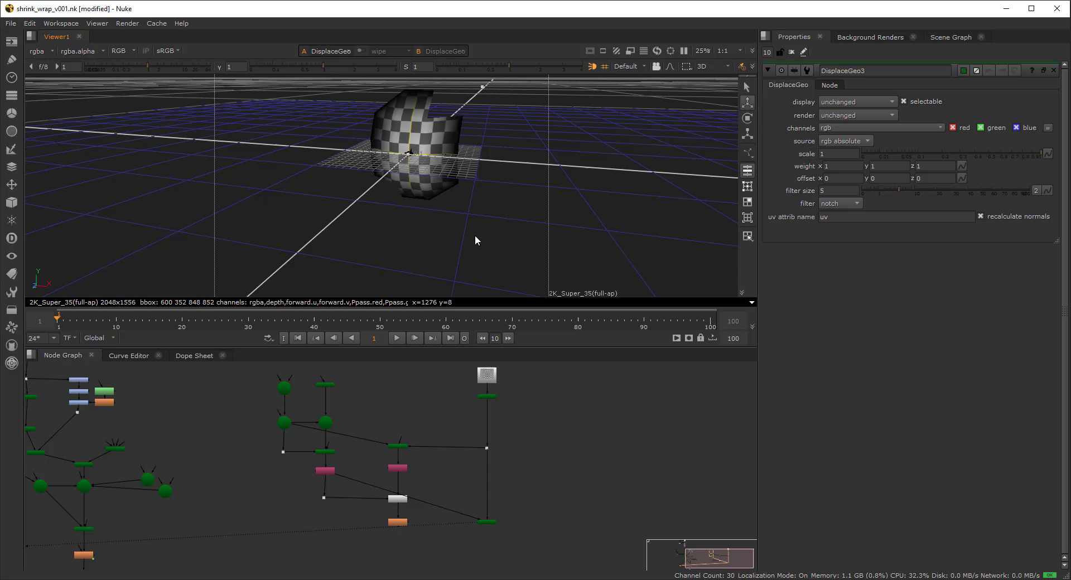
- Set Card2's rows and columns to 44 × 44 and orbit to inspect the wrapped sphere
{"action": "double_click", "coordinate": [486, 398]}
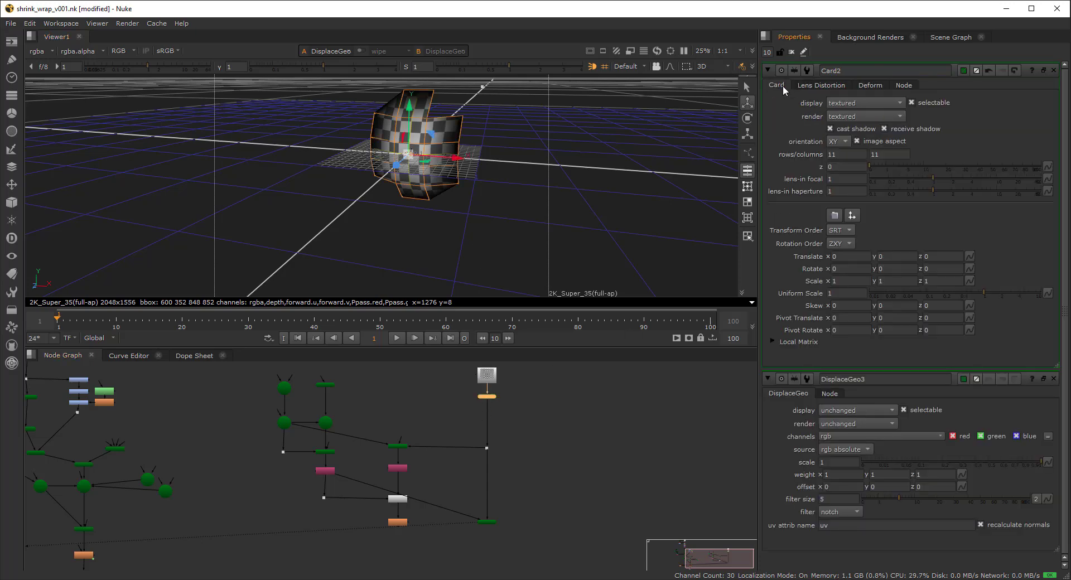
{"action": "left_click_drag", "start_coordinate": [841, 153], "coordinate": [781, 153]}
{"action": "type", "text": "44"}
{"action": "key", "text": "Tab"}
{"action": "type", "text": "44"}
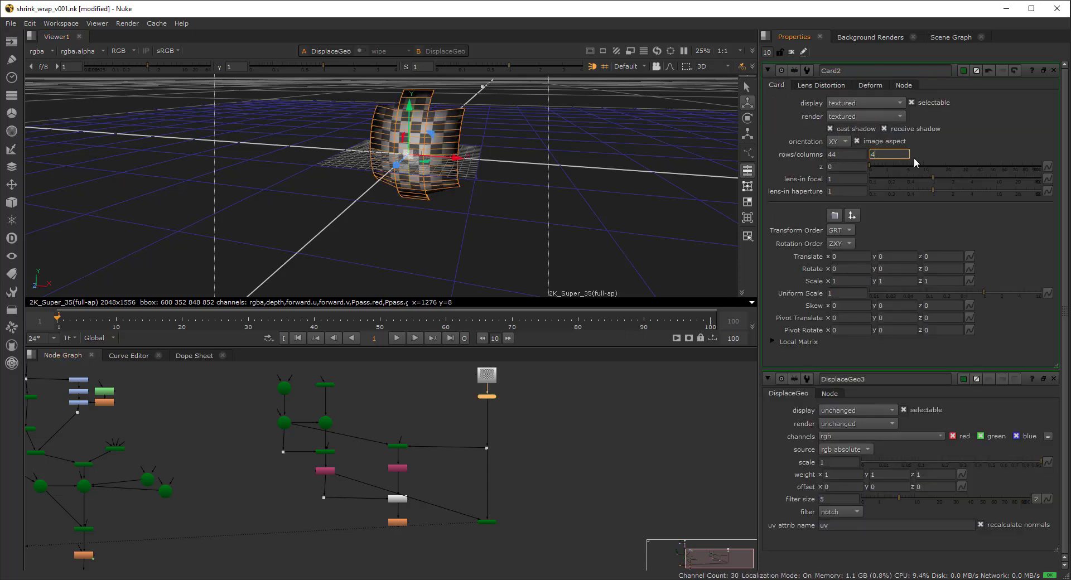
{"action": "left_click", "coordinate": [527, 180]}
{"action": "left_click_drag", "start_coordinate": [471, 205], "coordinate": [451, 191], "text": "ctrl"}
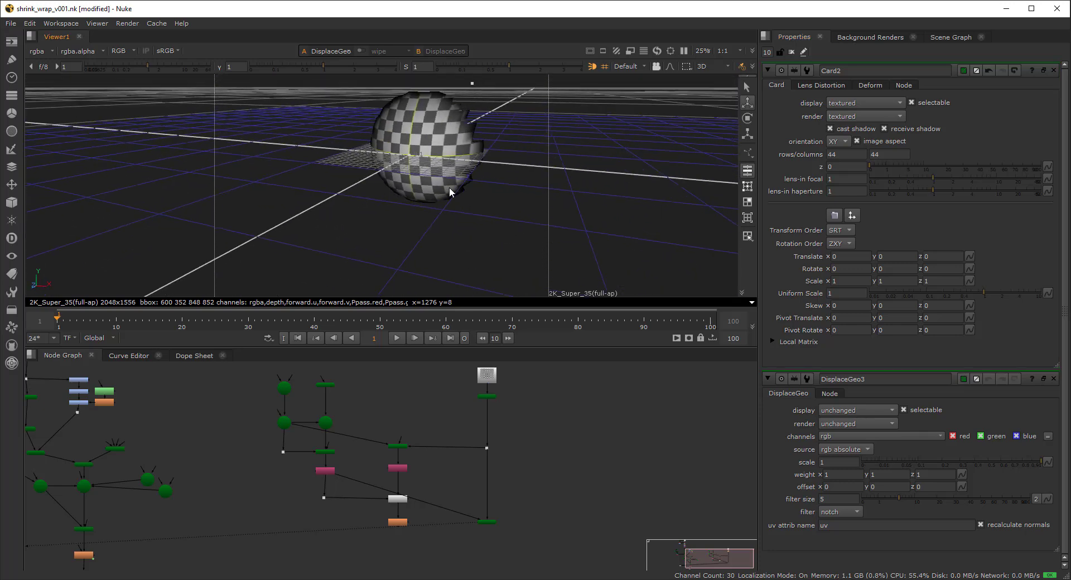
{"action": "left_click_drag", "start_coordinate": [424, 255], "coordinate": [397, 256], "text": "ctrl"}
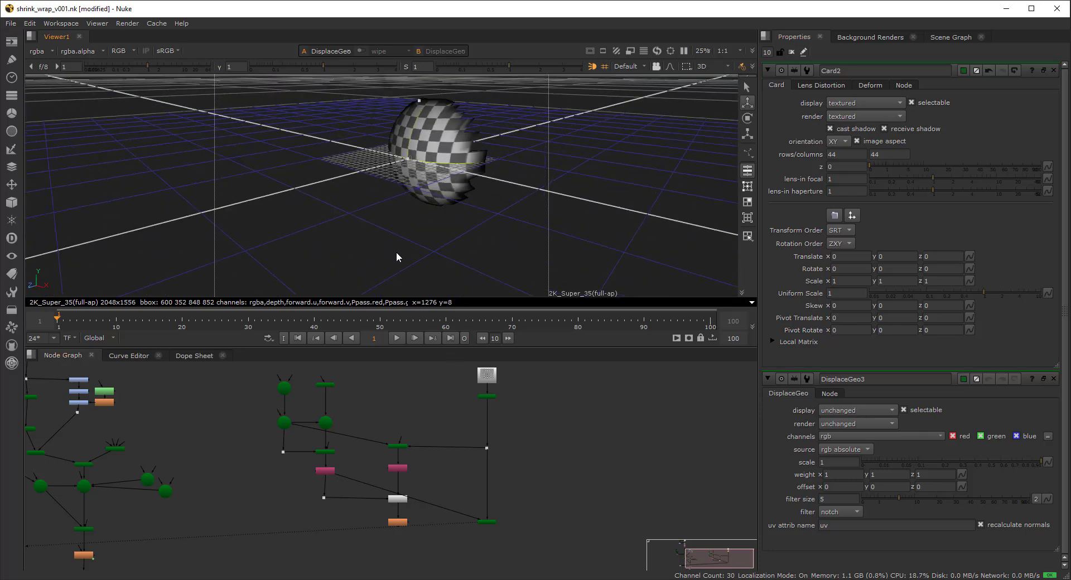
{"action": "double_click", "coordinate": [324, 385]}
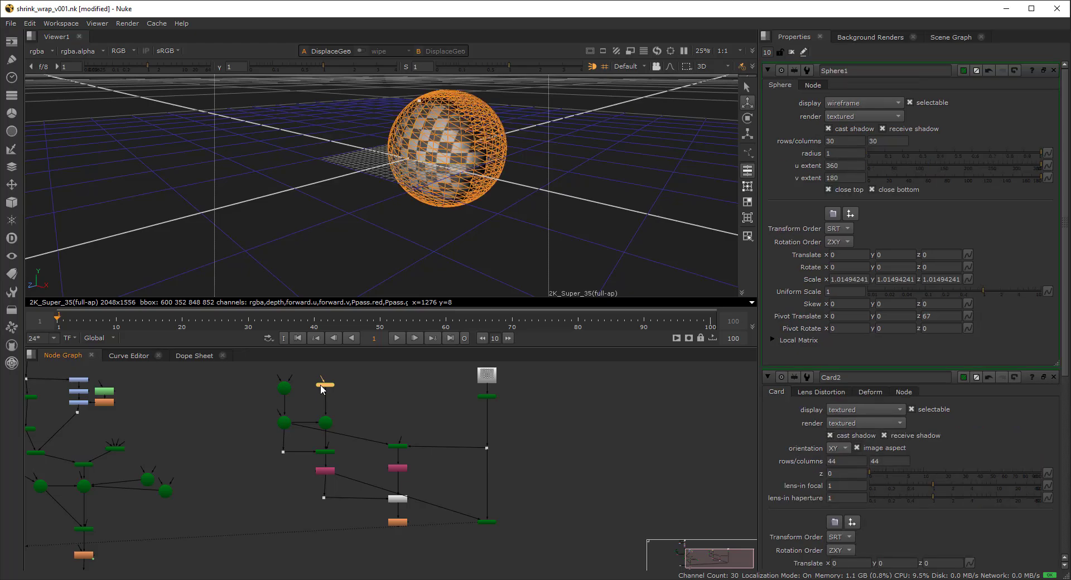
- Orbit the 3D view to inspect the wrapped sphere from several angles
{"action": "scroll", "coordinate": [473, 152], "scroll_direction": "up", "scroll_amount": 5}
{"action": "scroll", "coordinate": [473, 152], "scroll_direction": "down", "scroll_amount": 3}
{"action": "left_click_drag", "start_coordinate": [486, 156], "coordinate": [471, 215], "text": "ctrl"}
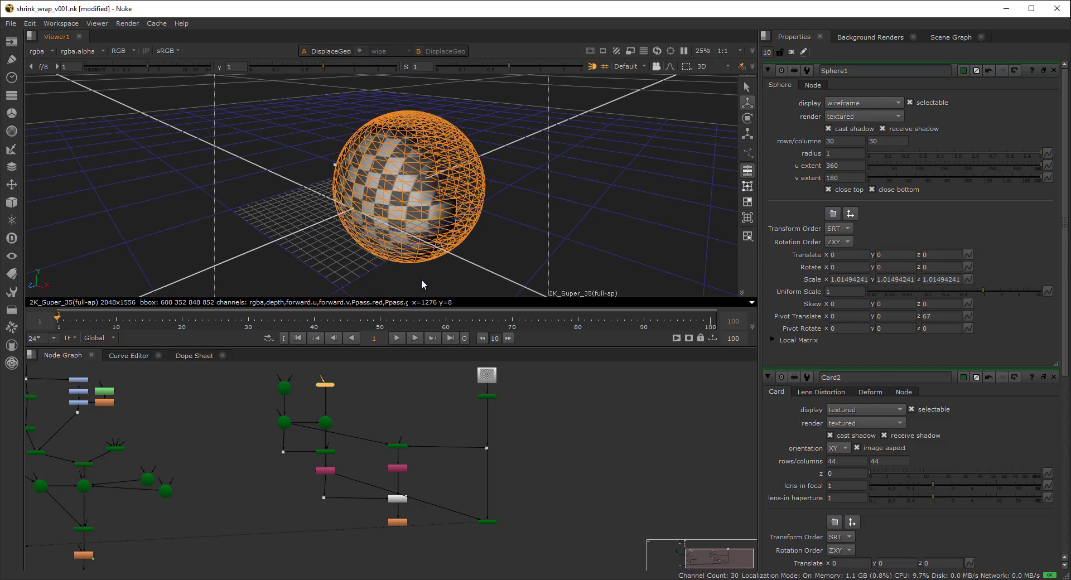
{"action": "left_click_drag", "start_coordinate": [422, 245], "coordinate": [426, 214], "text": "ctrl"}
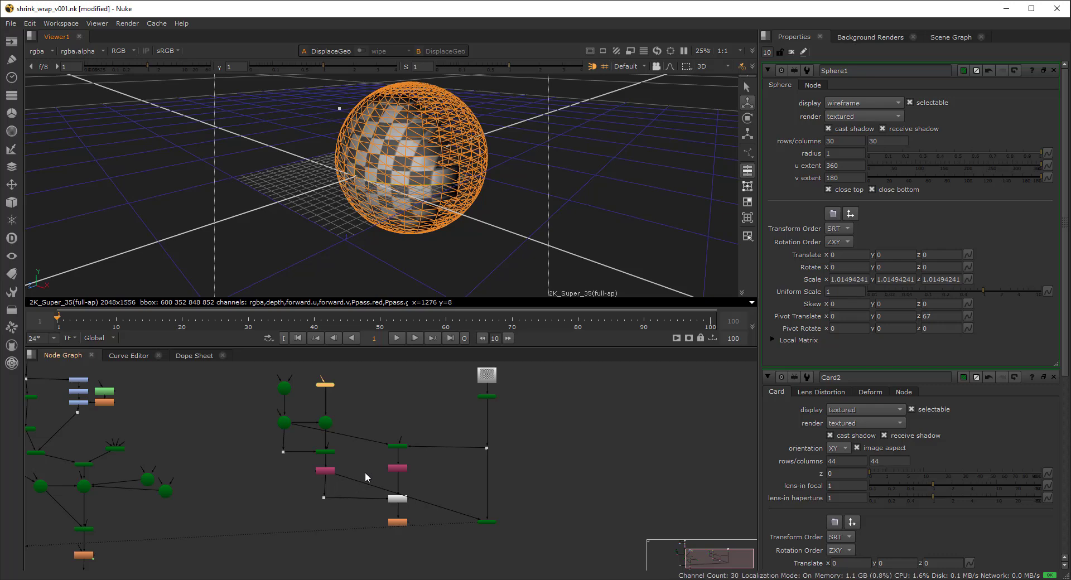
{"action": "scroll", "coordinate": [385, 482], "scroll_direction": "up", "scroll_amount": 3}
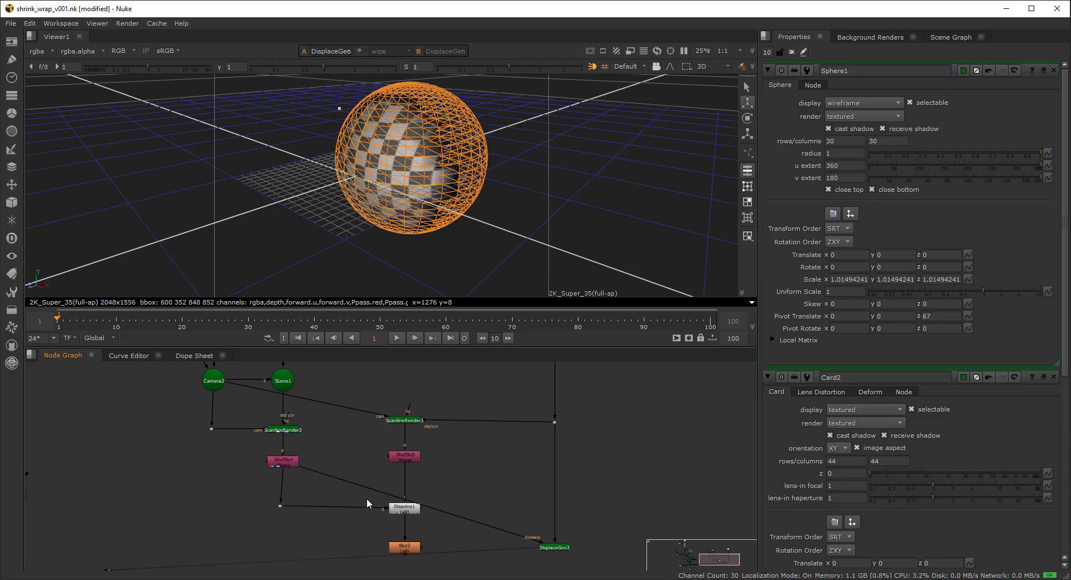
- Connect Blur2 to DisplaceGeo3's displace input in place of Shuffle4
{"action": "left_click", "coordinate": [405, 455]}
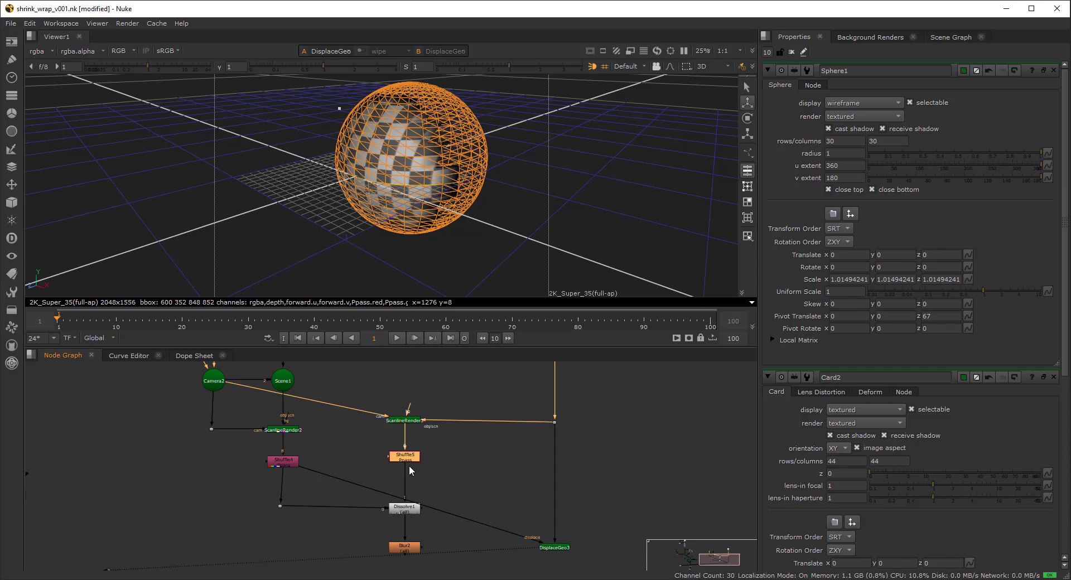
{"action": "left_click_drag", "start_coordinate": [282, 475], "coordinate": [407, 551]}
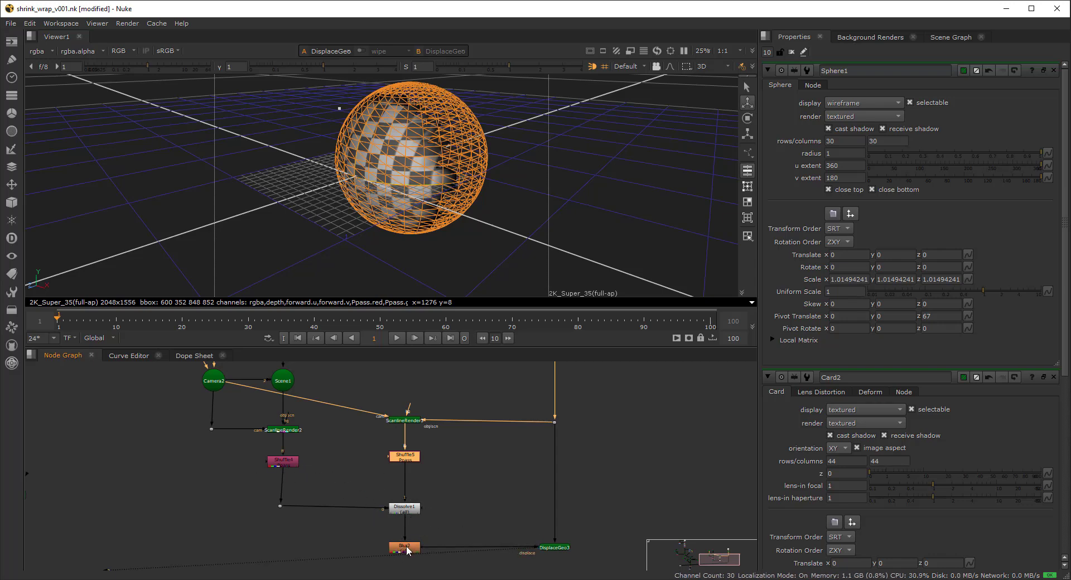
{"action": "left_click", "coordinate": [437, 485]}
{"action": "left_click", "coordinate": [393, 453]}
{"action": "middle_click_drag", "start_coordinate": [400, 419], "coordinate": [397, 457]}
- View ScanlineRender3's output, then Shuffle5's P-pass image
{"action": "left_click", "coordinate": [397, 457]}
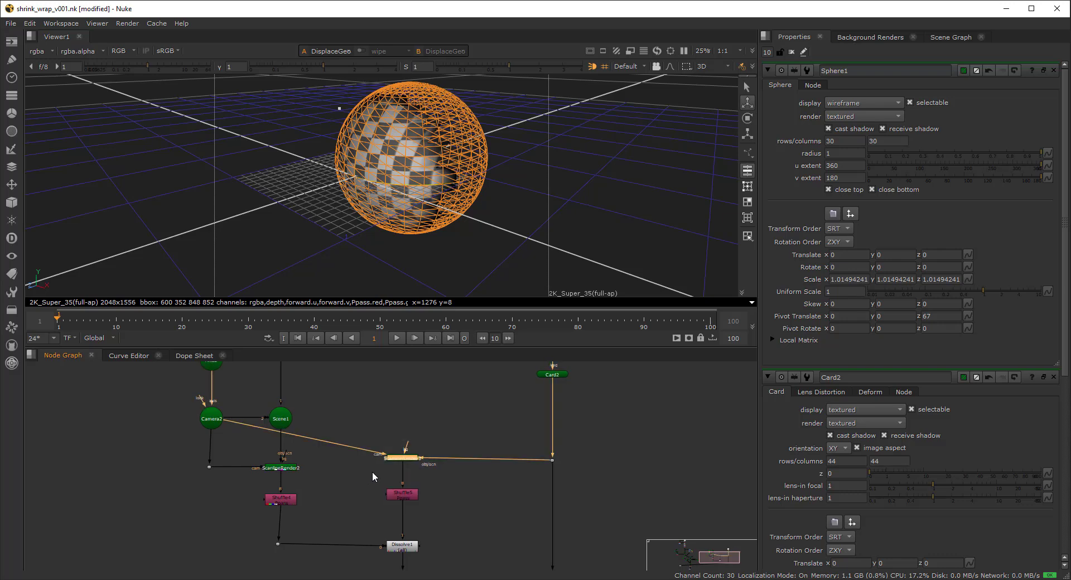
{"action": "key", "text": "1"}
{"action": "left_click", "coordinate": [434, 435]}
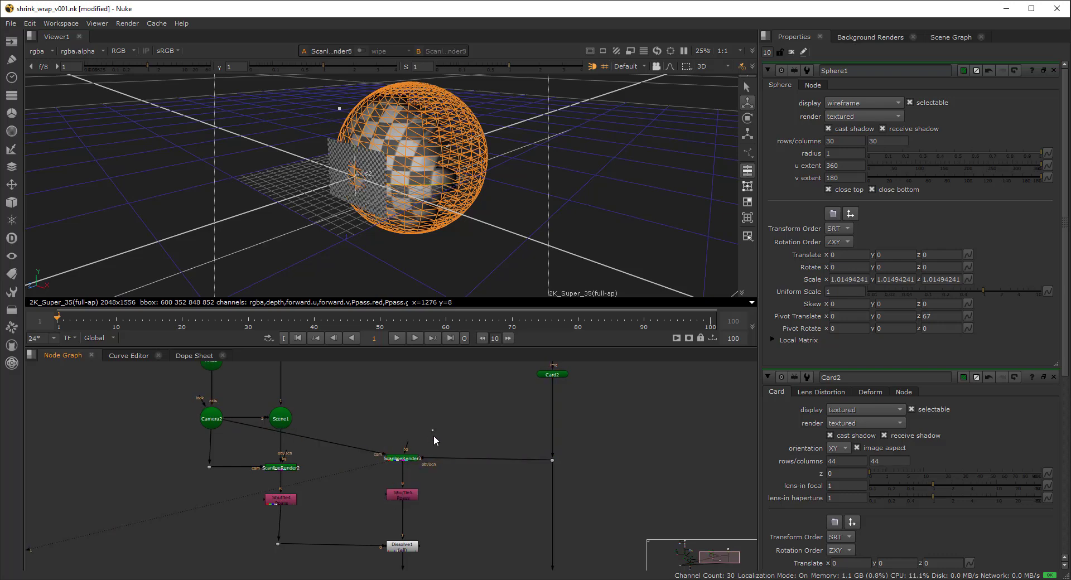
{"action": "left_click", "coordinate": [402, 492]}
{"action": "key", "text": "1"}
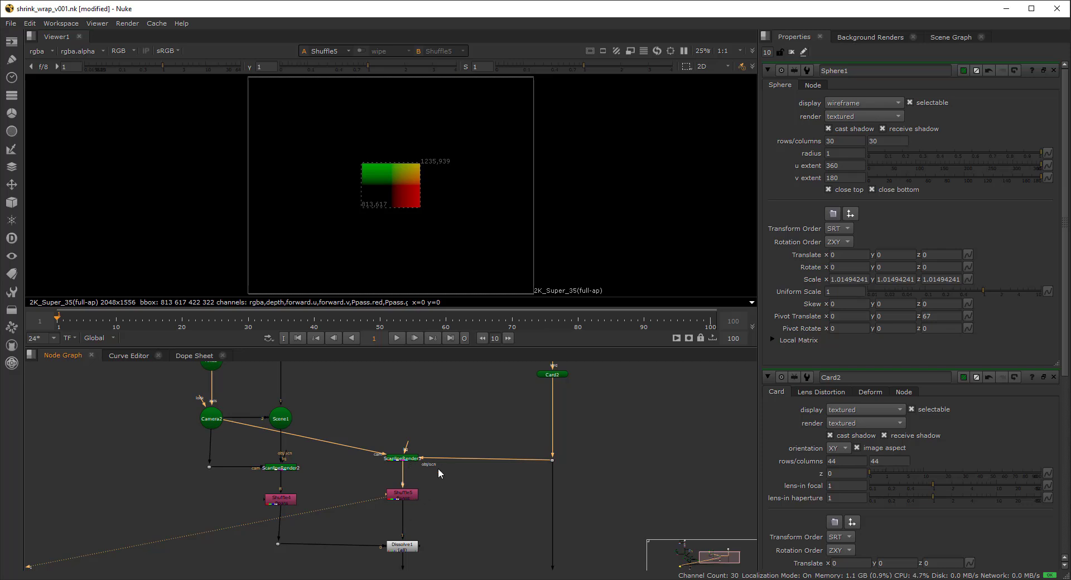
- Check the Dissolve1 and Blur2 outputs in the viewer
{"action": "middle_click_drag", "start_coordinate": [419, 480], "coordinate": [410, 504]}
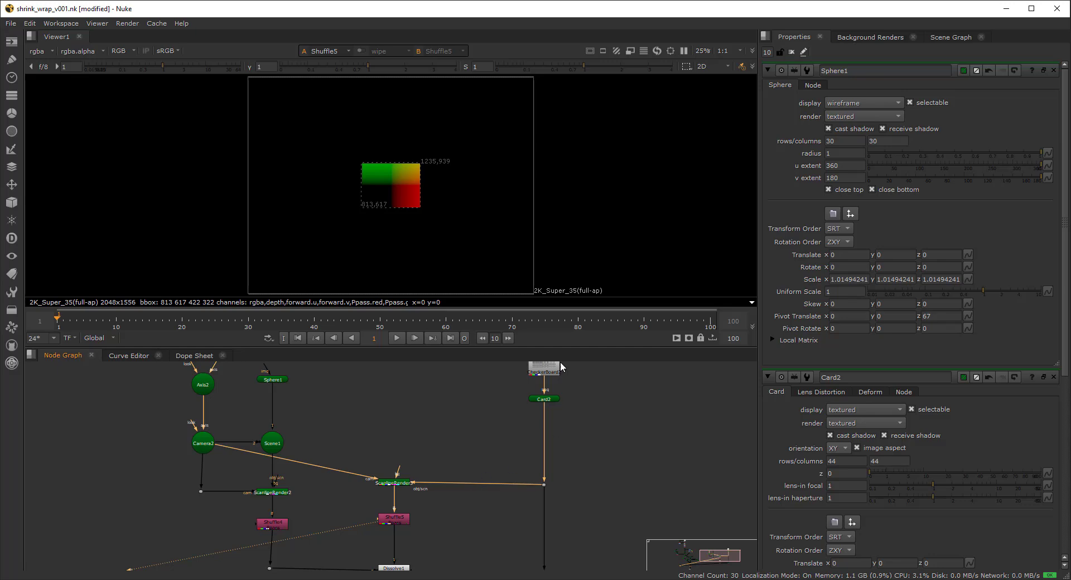
{"action": "middle_click_drag", "start_coordinate": [435, 517], "coordinate": [438, 456]}
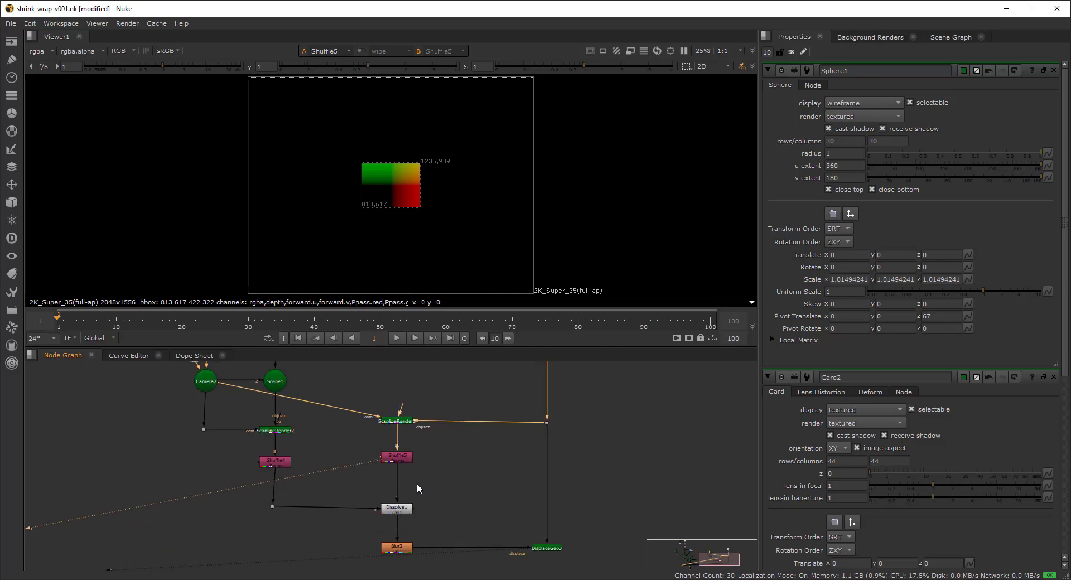
{"action": "left_click", "coordinate": [403, 507]}
{"action": "key", "text": "1"}
{"action": "left_click", "coordinate": [398, 548]}
{"action": "key", "text": "1"}
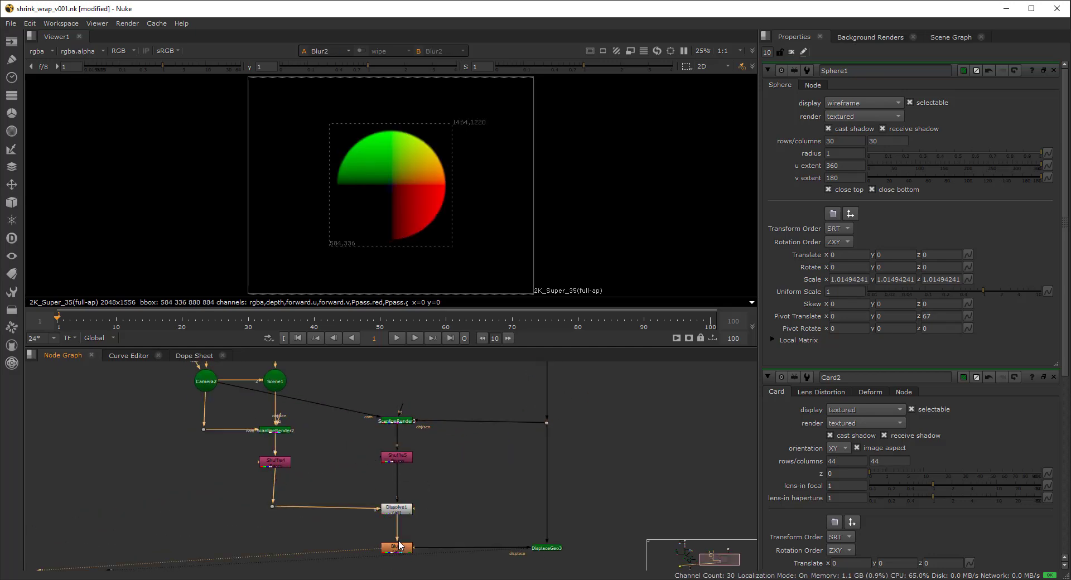
- Set Dissolve1's which blend to 0.09
{"action": "double_click", "coordinate": [398, 509]}
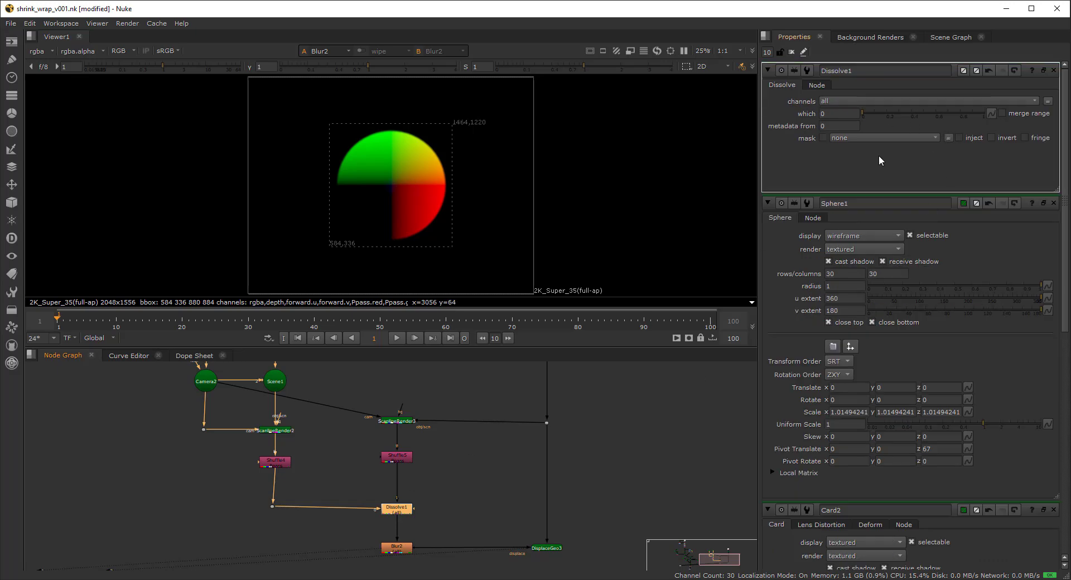
{"action": "mouse_move", "coordinate": [861, 115]}
{"action": "left_mouse_down"}
{"action": "mouse_move", "coordinate": [961, 120]}
{"action": "mouse_move", "coordinate": [874, 116]}
{"action": "left_mouse_up"}
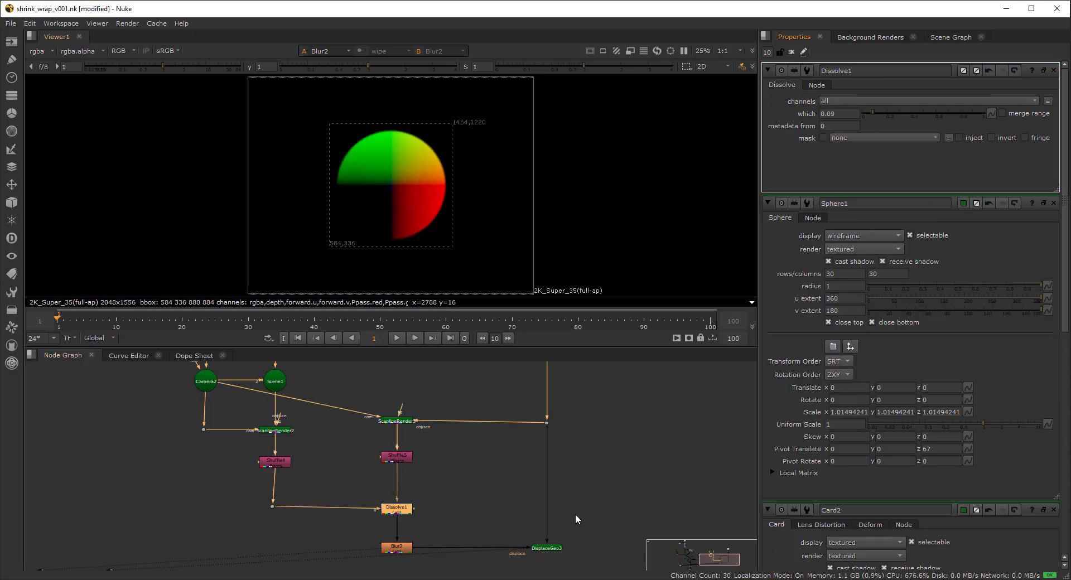
{"action": "left_click_drag", "start_coordinate": [597, 522], "coordinate": [499, 566]}
- View DisplaceGeo3 in 3D with Dissolve1's which raised to 0.435
{"action": "key", "text": "1"}
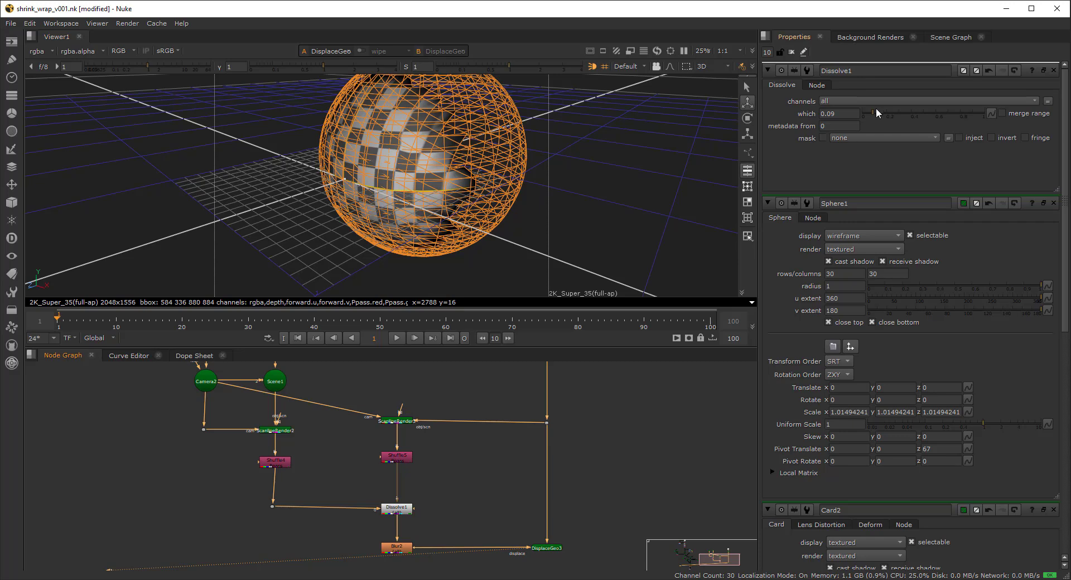
{"action": "left_click_drag", "start_coordinate": [877, 112], "coordinate": [915, 117]}
{"action": "left_click", "coordinate": [617, 175]}
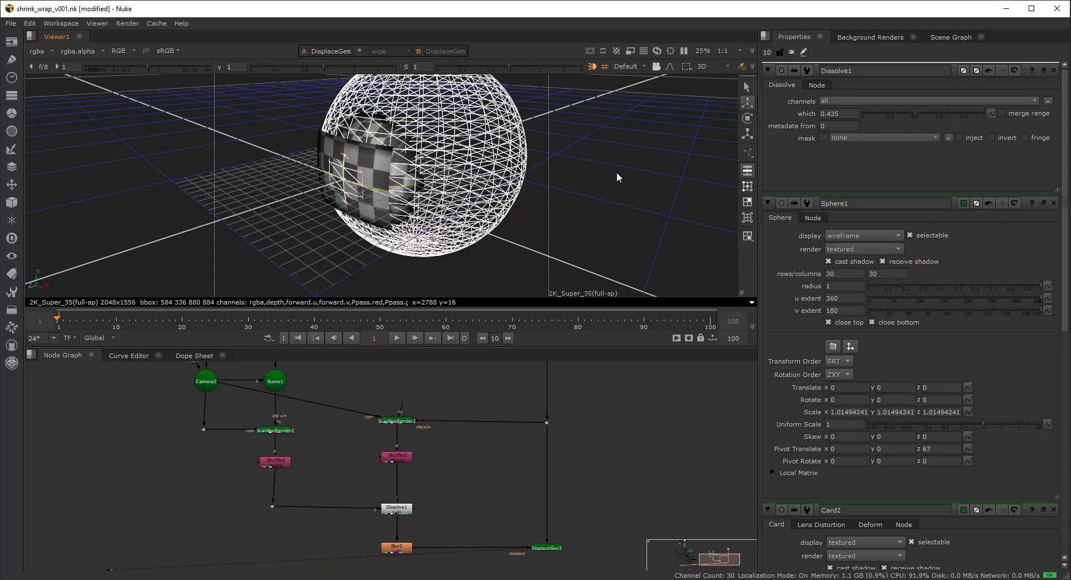
{"action": "left_click_drag", "start_coordinate": [427, 199], "coordinate": [390, 210], "text": "ctrl"}
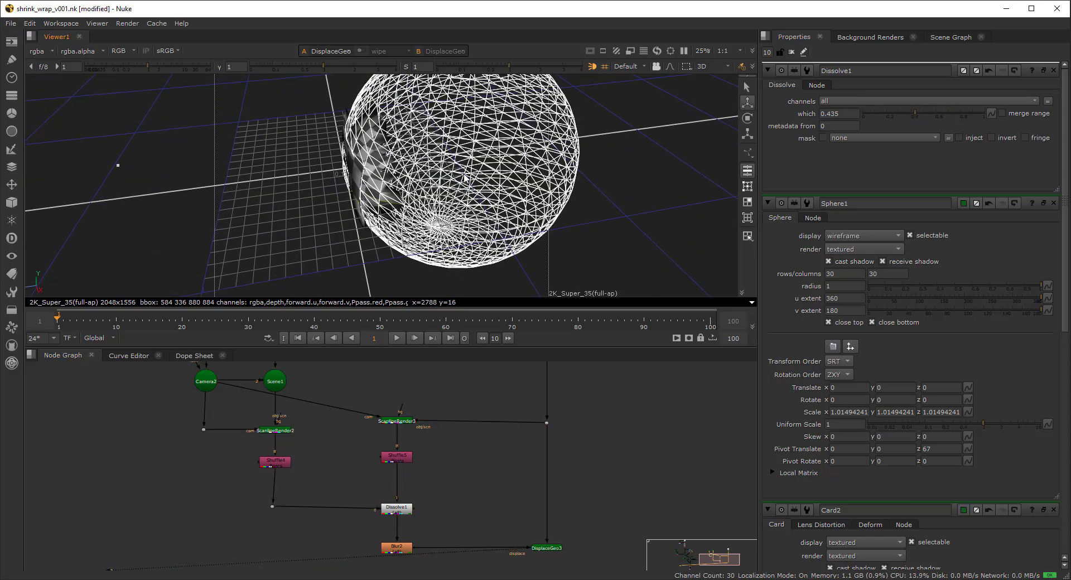
- Turn off Sphere1's display so only the wrapped checkerboard shows
{"action": "middle_click_drag", "start_coordinate": [329, 385], "coordinate": [318, 442]}
{"action": "double_click", "coordinate": [264, 375]}
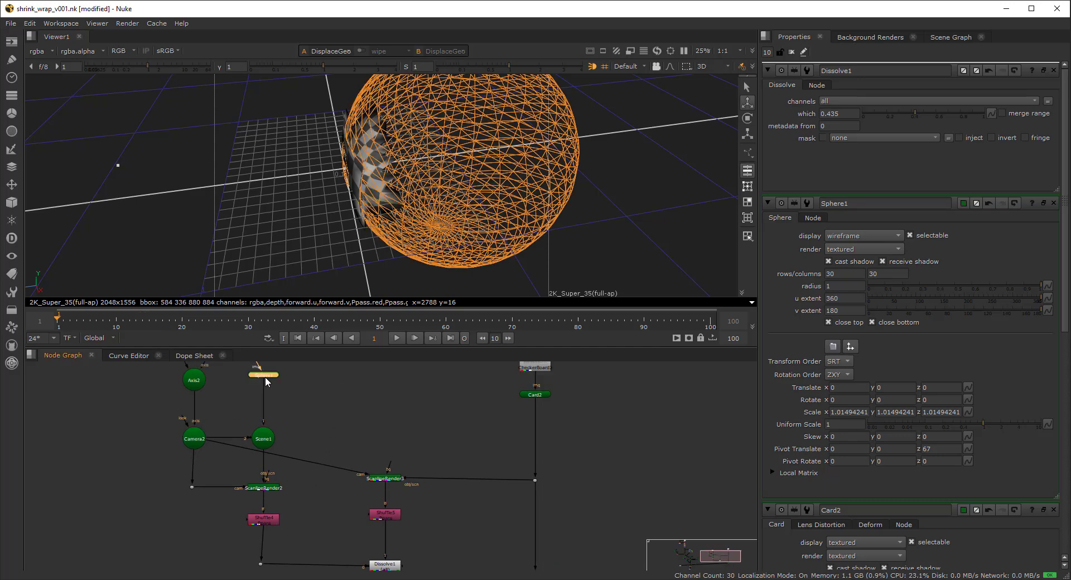
{"action": "left_click", "coordinate": [859, 103]}
{"action": "left_click", "coordinate": [859, 92]}
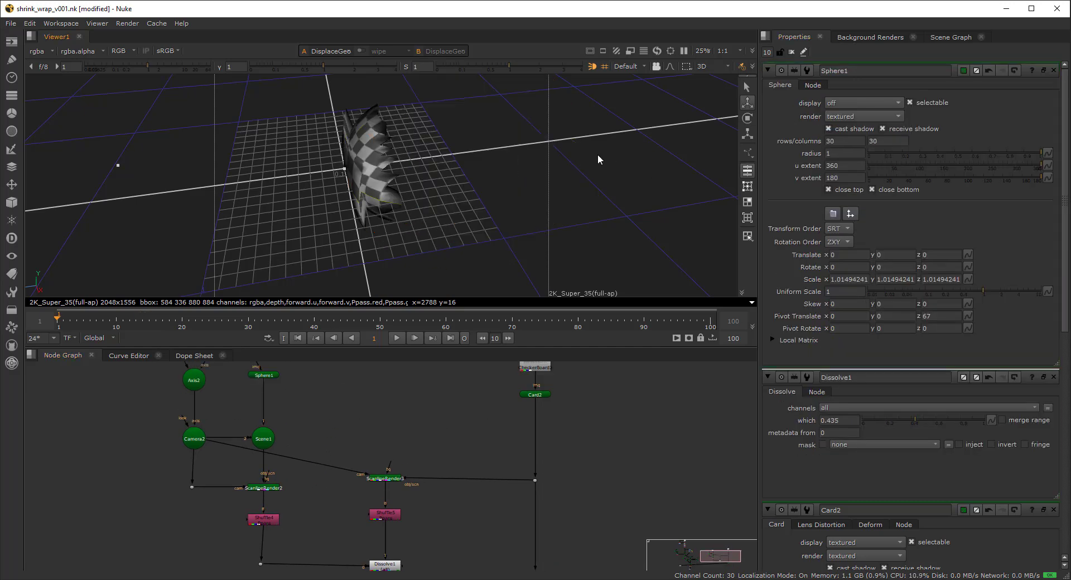
{"action": "left_click_drag", "start_coordinate": [597, 154], "coordinate": [630, 219], "text": "ctrl"}
{"action": "scroll", "coordinate": [414, 473], "scroll_direction": "down", "scroll_amount": 2}
- Sweep Dissolve1's which value through 0.525, 0.33 and 0.075 down to 0
{"action": "middle_click_drag", "start_coordinate": [390, 558], "coordinate": [392, 499]}
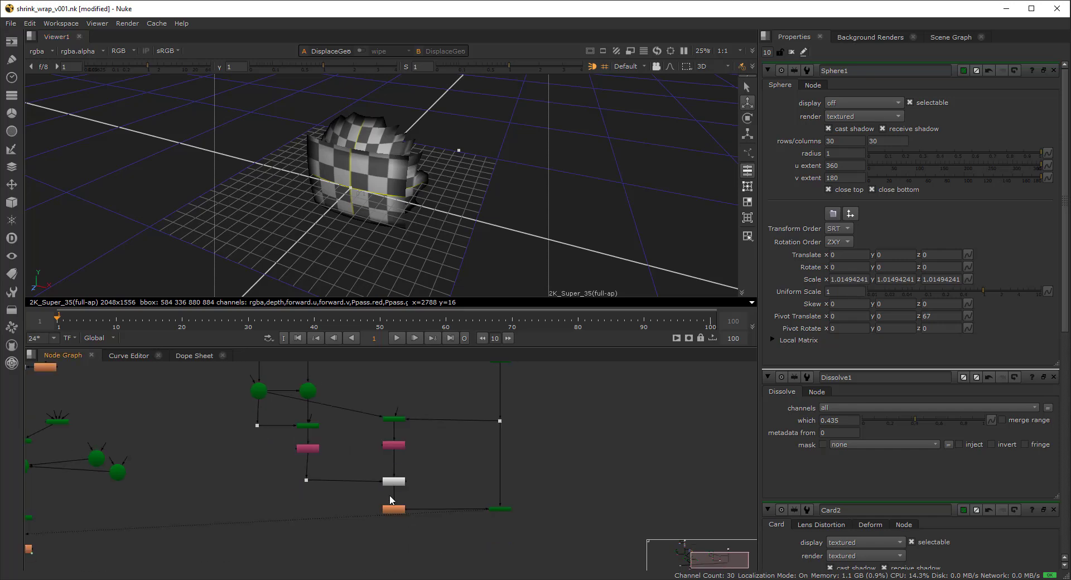
{"action": "scroll", "coordinate": [391, 499], "scroll_direction": "up", "scroll_amount": 2}
{"action": "double_click", "coordinate": [396, 474]}
{"action": "left_click_drag", "start_coordinate": [917, 113], "coordinate": [898, 127]}
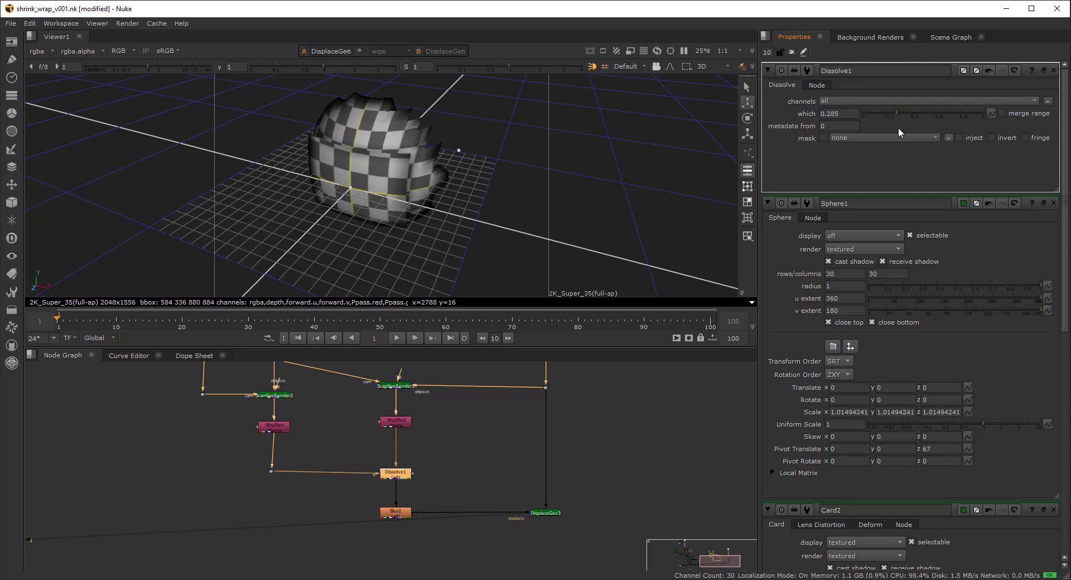
{"action": "left_click_drag", "start_coordinate": [533, 142], "coordinate": [419, 164], "text": "ctrl"}
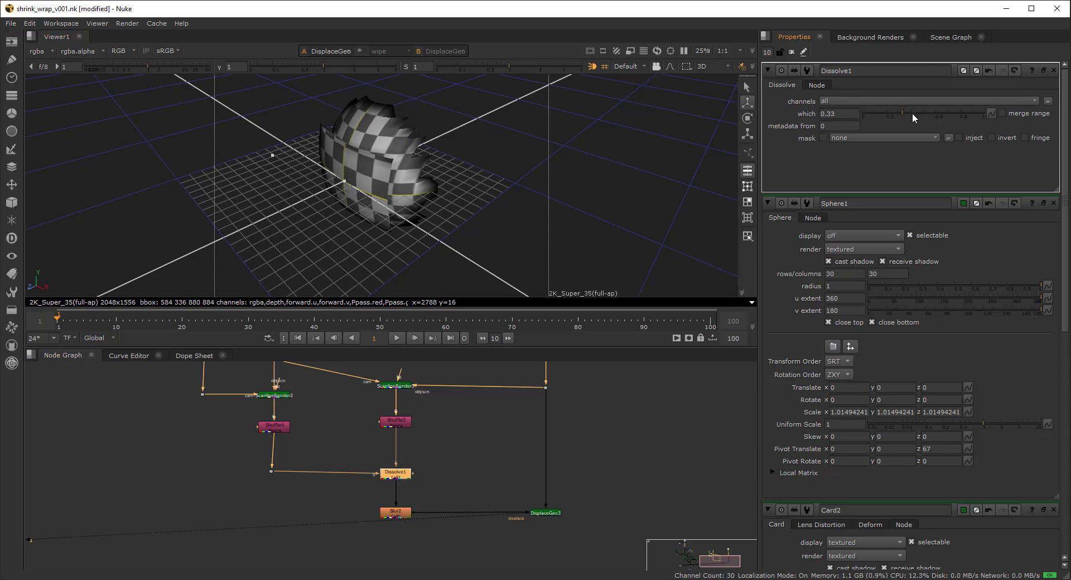
{"action": "left_click_drag", "start_coordinate": [913, 115], "coordinate": [862, 117]}
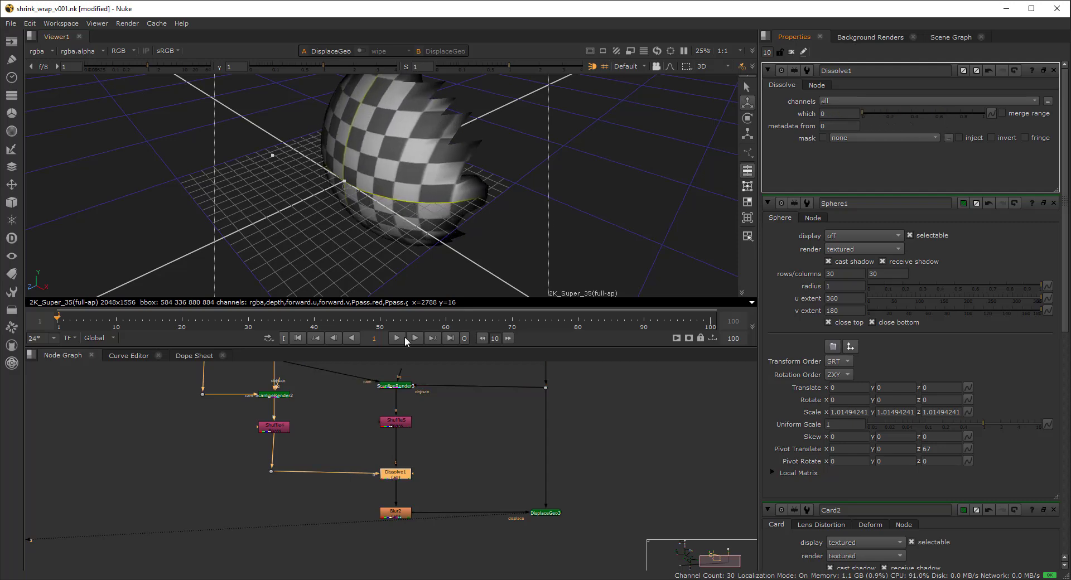
{"action": "middle_click_drag", "start_coordinate": [385, 389], "coordinate": [371, 453]}
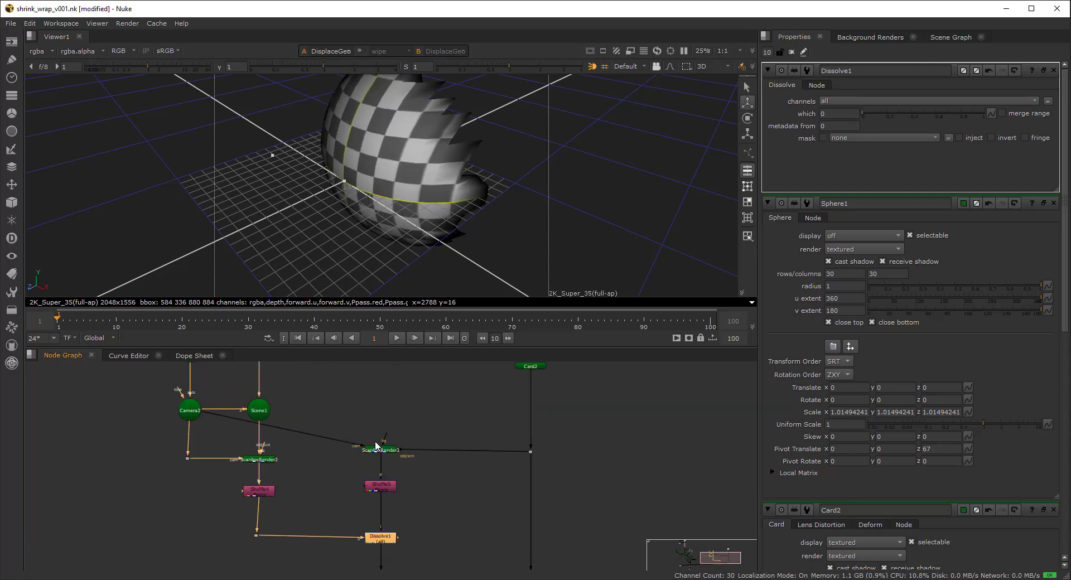
- Tidy the node graph, nudging Sphere1 slightly left
{"action": "scroll", "coordinate": [392, 446], "scroll_direction": "down", "scroll_amount": 8}
{"action": "scroll", "coordinate": [378, 446], "scroll_direction": "up", "scroll_amount": 8}
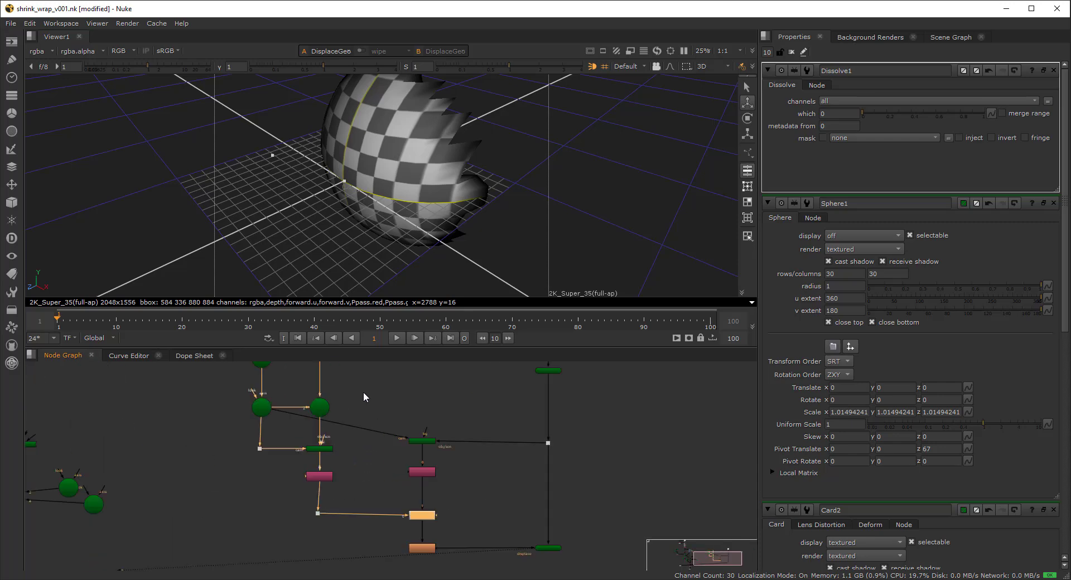
{"action": "middle_click_drag", "start_coordinate": [321, 366], "coordinate": [307, 450]}
{"action": "scroll", "coordinate": [307, 449], "scroll_direction": "up", "scroll_amount": 4}
{"action": "left_click_drag", "start_coordinate": [321, 437], "coordinate": [315, 435]}
- Add a Cylinder node and connect it to Scene1 in place of Sphere1
{"action": "left_click", "coordinate": [373, 417]}
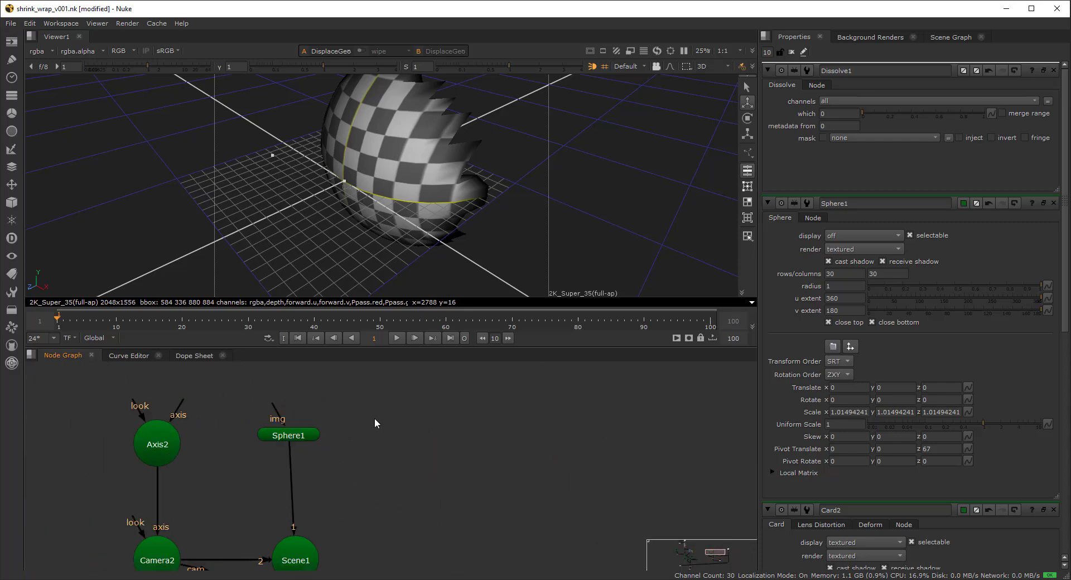
{"action": "key", "text": "Tab"}
{"action": "type", "text": "cylki"}
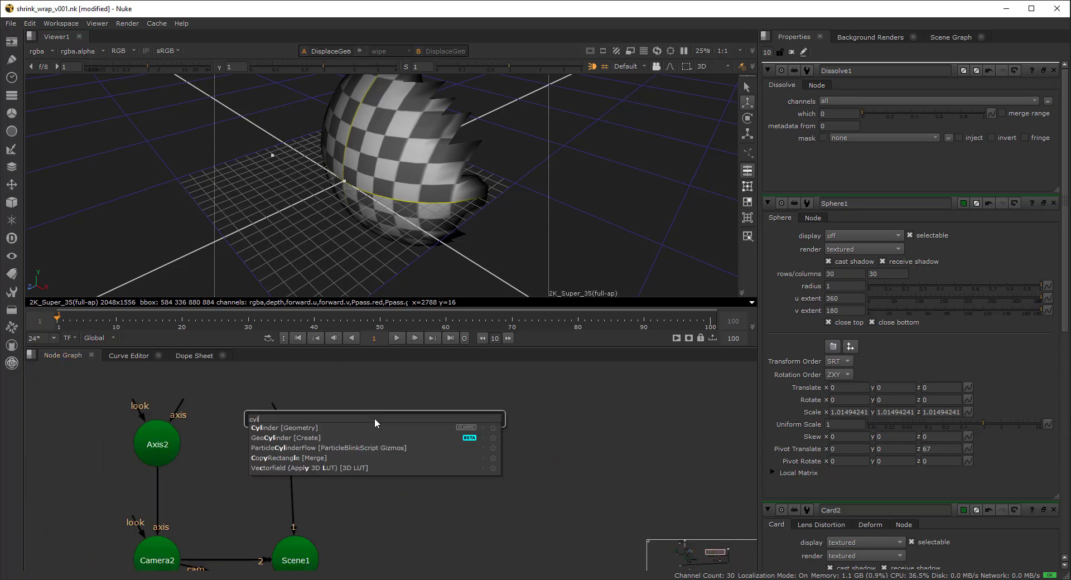
{"action": "key", "text": "Return"}
{"action": "left_click_drag", "start_coordinate": [287, 448], "coordinate": [366, 421]}
- Turn off Cylinder2's display and orbit to view the checkered cylinder
{"action": "left_click", "coordinate": [462, 240]}
{"action": "scroll", "coordinate": [456, 450], "scroll_direction": "down", "scroll_amount": 5}
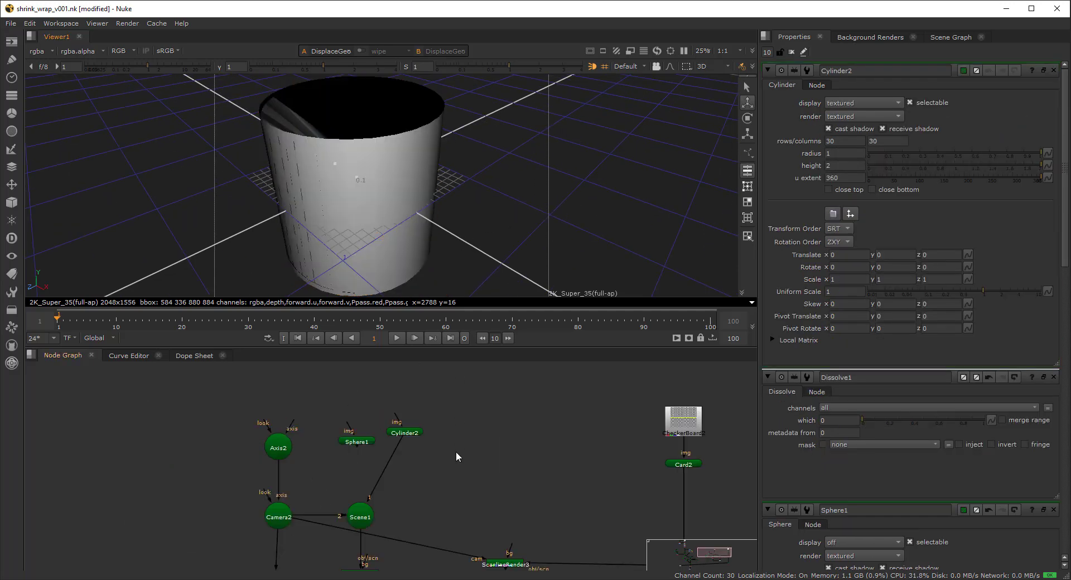
{"action": "left_click", "coordinate": [387, 378]}
{"action": "left_click", "coordinate": [842, 102]}
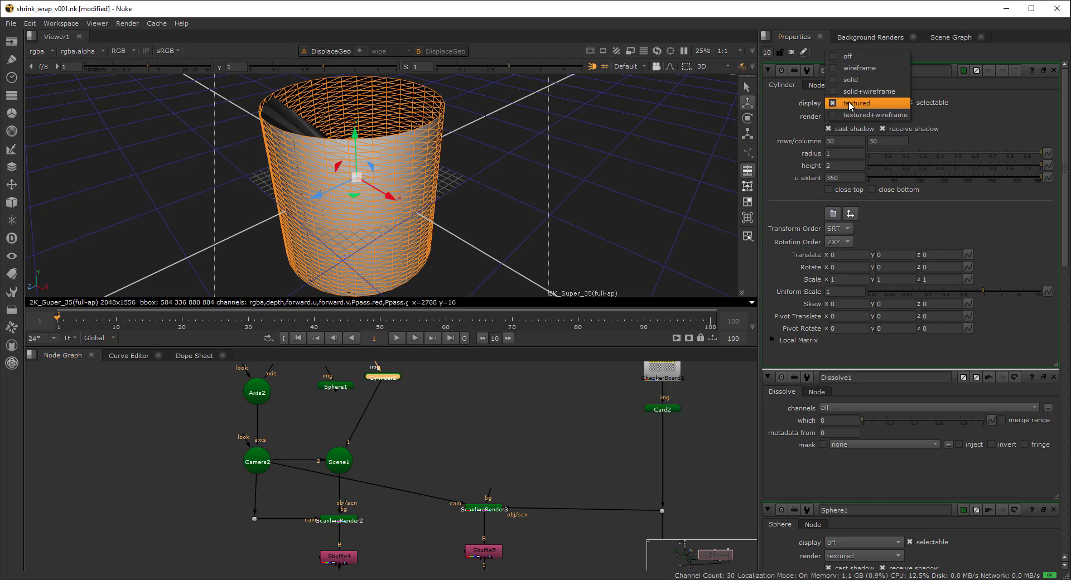
{"action": "left_click", "coordinate": [840, 71]}
{"action": "left_click", "coordinate": [468, 205]}
{"action": "left_click_drag", "start_coordinate": [468, 205], "coordinate": [499, 155], "text": "ctrl"}
{"action": "scroll", "coordinate": [545, 398], "scroll_direction": "down", "scroll_amount": 3}
{"action": "middle_click_drag", "start_coordinate": [487, 549], "coordinate": [432, 529]}
- Raise Dissolve1's which value to about 0.1 and orbit around the displaced cylinder
{"action": "double_click", "coordinate": [447, 566]}
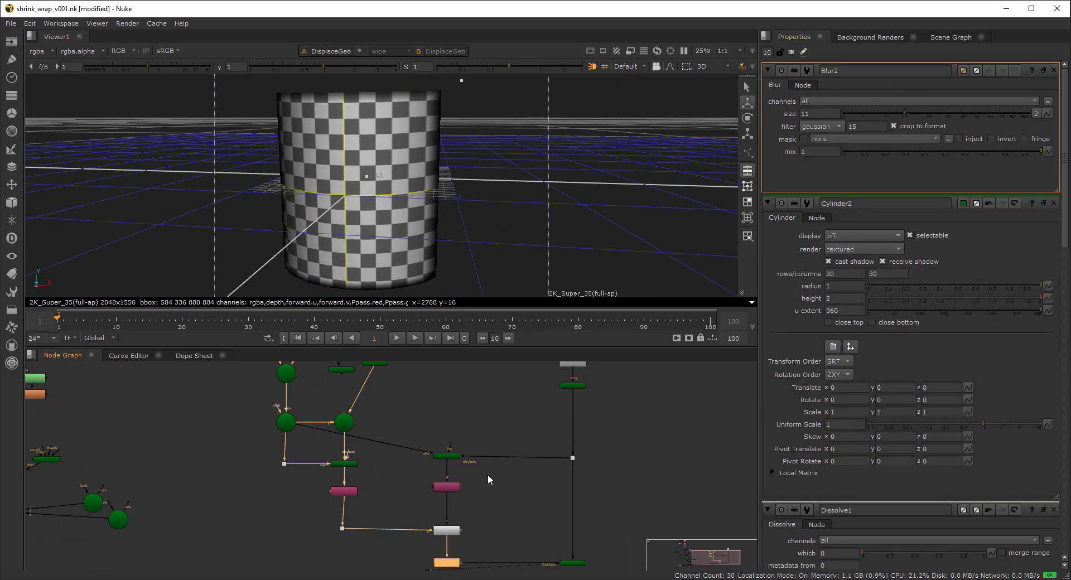
{"action": "scroll", "coordinate": [471, 185], "scroll_direction": "down", "scroll_amount": 4}
{"action": "left_click_drag", "start_coordinate": [471, 185], "coordinate": [442, 219], "text": "ctrl"}
{"action": "left_click", "coordinate": [438, 531]}
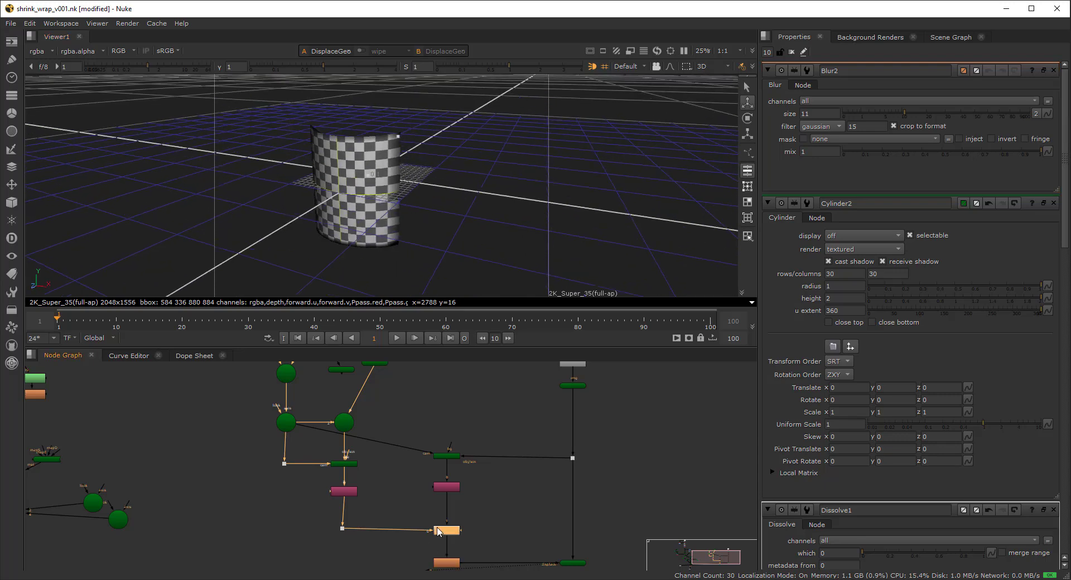
{"action": "double_click", "coordinate": [438, 531]}
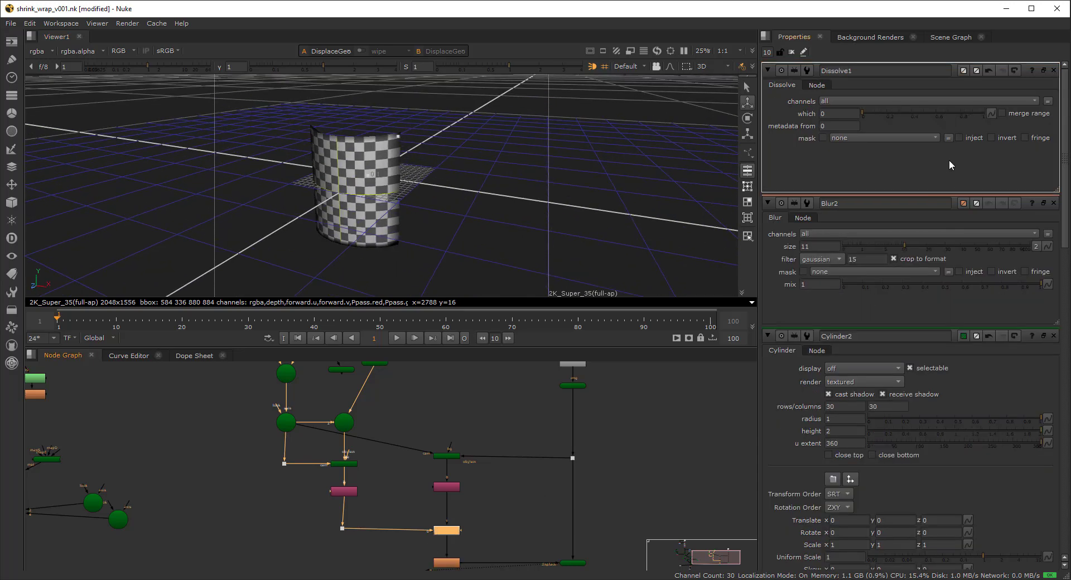
{"action": "mouse_move", "coordinate": [877, 117]}
{"action": "left_mouse_down"}
{"action": "mouse_move", "coordinate": [920, 118]}
{"action": "mouse_move", "coordinate": [870, 123]}
{"action": "mouse_move", "coordinate": [888, 113]}
{"action": "left_mouse_up"}
{"action": "scroll", "coordinate": [390, 180], "scroll_direction": "up", "scroll_amount": 5}
{"action": "left_click_drag", "start_coordinate": [377, 173], "coordinate": [399, 194], "text": "ctrl"}
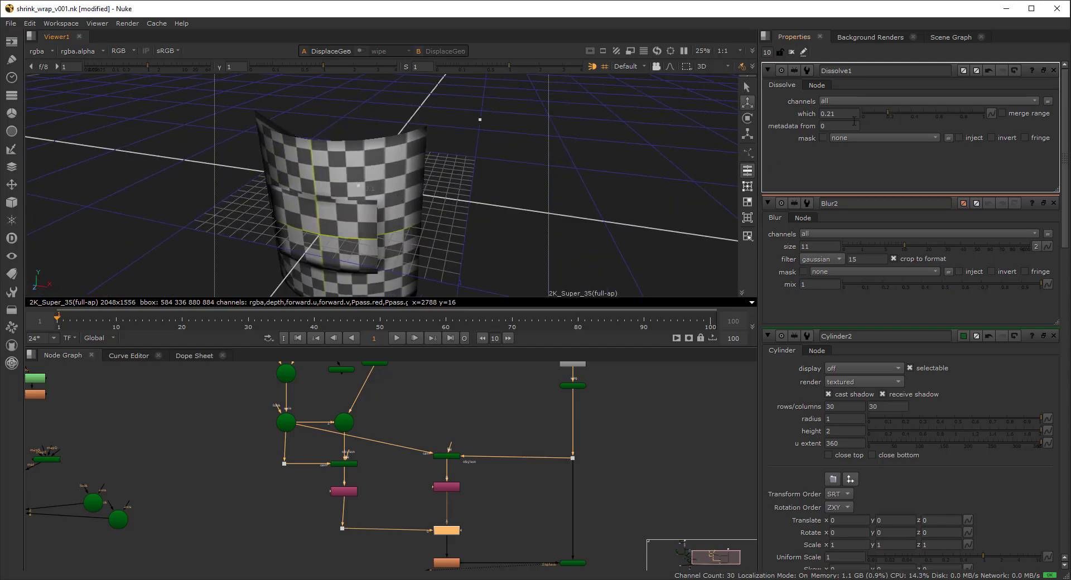
- Fine-tune the which value to 0.19 and recentre the node graph on the upper tree
{"action": "mouse_move", "coordinate": [882, 116]}
{"action": "left_mouse_down"}
{"action": "mouse_move", "coordinate": [864, 116]}
{"action": "mouse_move", "coordinate": [885, 114]}
{"action": "left_mouse_up"}
{"action": "scroll", "coordinate": [451, 178], "scroll_direction": "down", "scroll_amount": 2}
{"action": "mouse_move", "coordinate": [409, 186]}
{"action": "left_mouse_down", "text": "ctrl"}
{"action": "mouse_move", "coordinate": [363, 189]}
{"action": "mouse_move", "coordinate": [403, 191]}
{"action": "left_mouse_up", "text": "ctrl"}
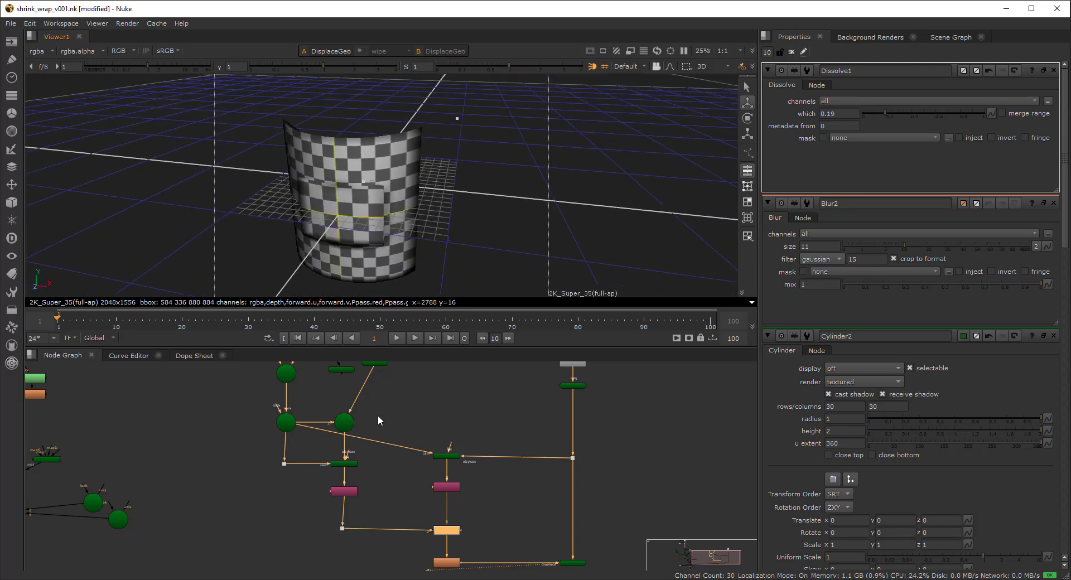
{"action": "middle_click_drag", "start_coordinate": [392, 407], "coordinate": [360, 455]}
{"action": "scroll", "coordinate": [346, 412], "scroll_direction": "up", "scroll_amount": 2}
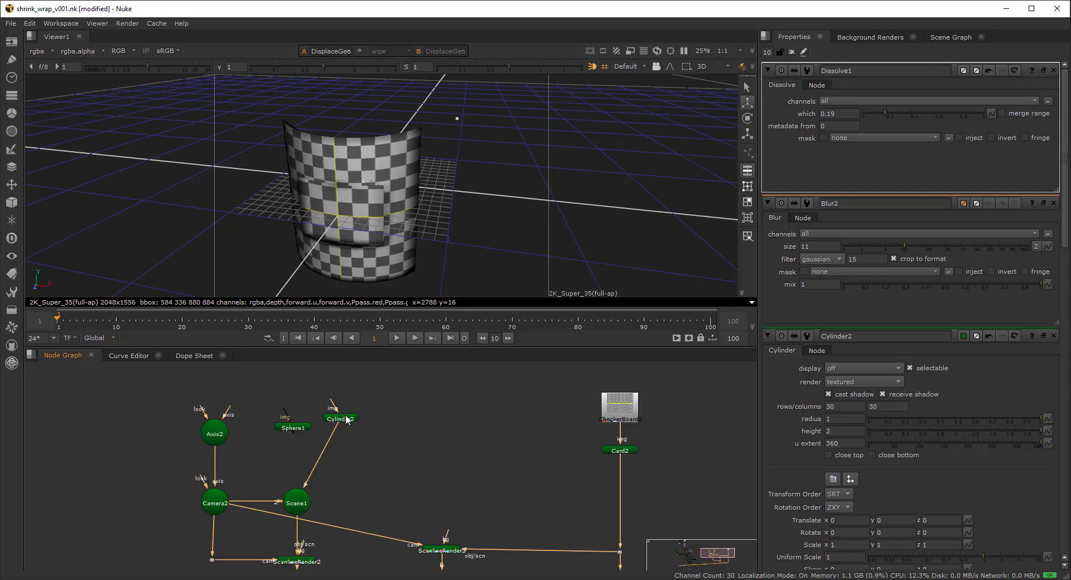
{"action": "left_click", "coordinate": [543, 464]}
{"action": "middle_click_drag", "start_coordinate": [602, 472], "coordinate": [536, 455]}
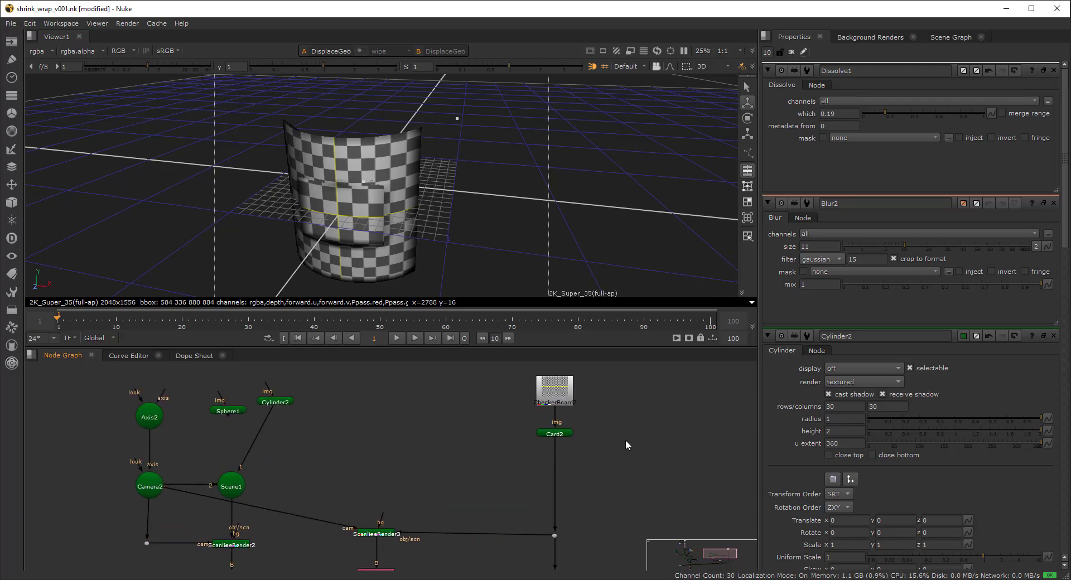
- Add Cylinder3 with height 2 and radius 0.1, viewing it on its own
{"action": "key", "text": "Tab"}
{"action": "type", "text": "cyl"}
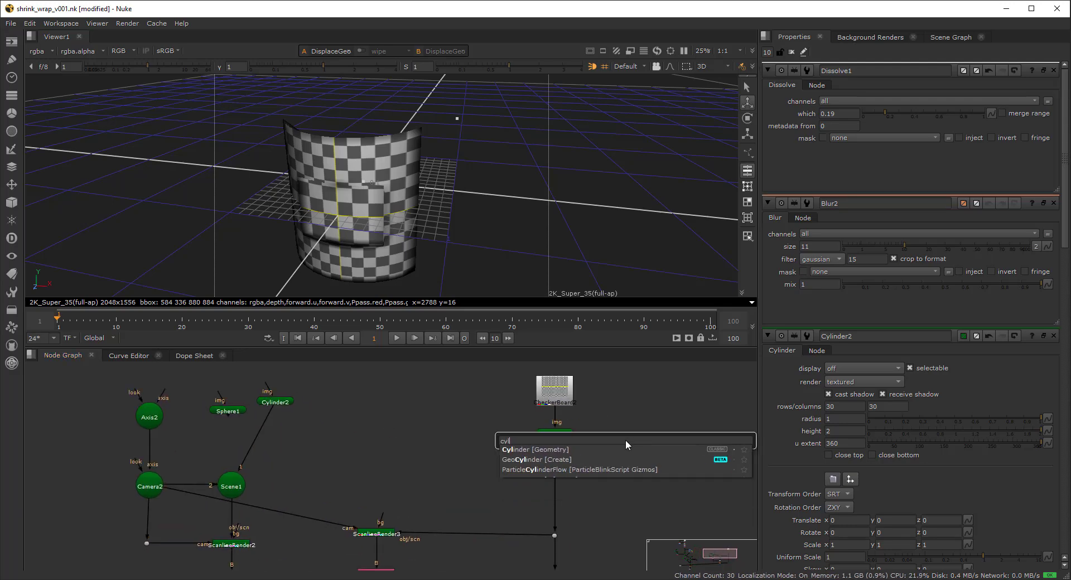
{"action": "type", "text": "in"}
{"action": "key", "text": "Return"}
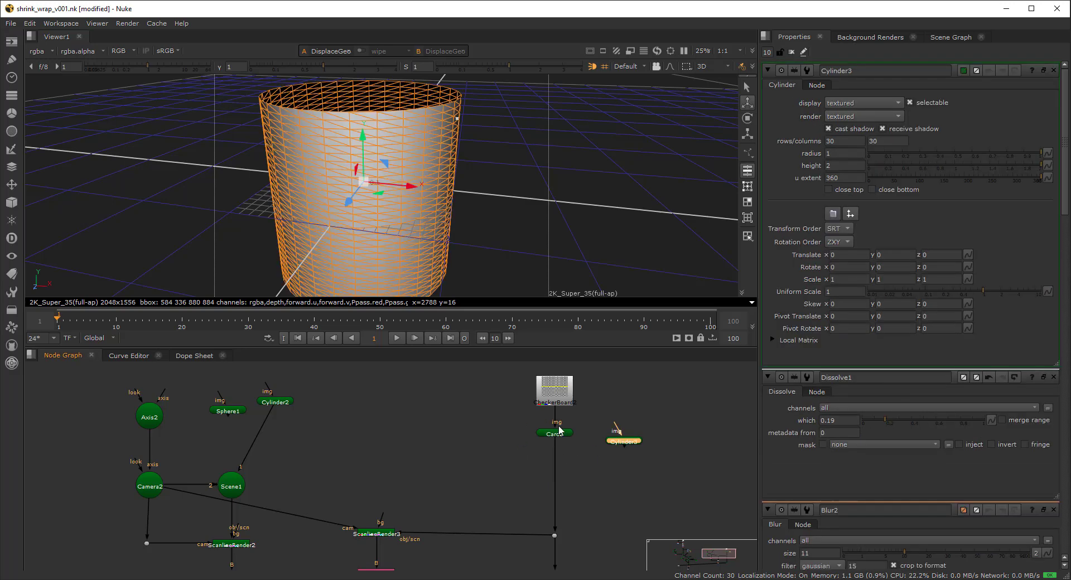
{"action": "left_click", "coordinate": [843, 166]}
{"action": "key", "text": "Up"}
{"action": "key", "text": "Up"}
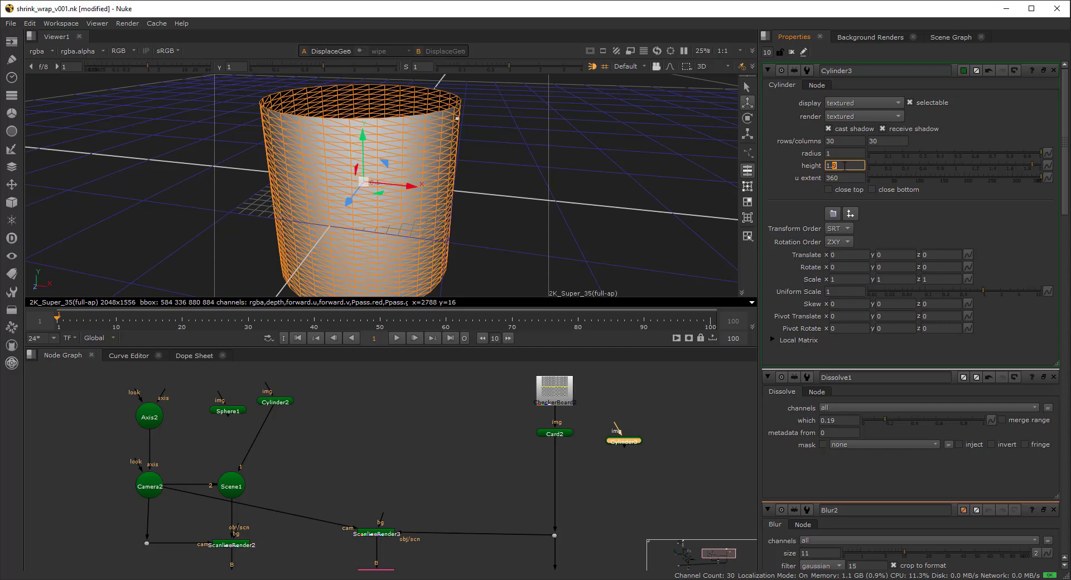
{"action": "left_click", "coordinate": [843, 155]}
{"action": "key", "text": "Down"}
{"action": "key", "text": "Down"}
{"action": "key", "text": "Down"}
{"action": "key", "text": "Down"}
{"action": "key", "text": "Down"}
{"action": "key", "text": "Down"}
{"action": "key", "text": "Down"}
{"action": "key", "text": "Down"}
{"action": "key", "text": "Down"}
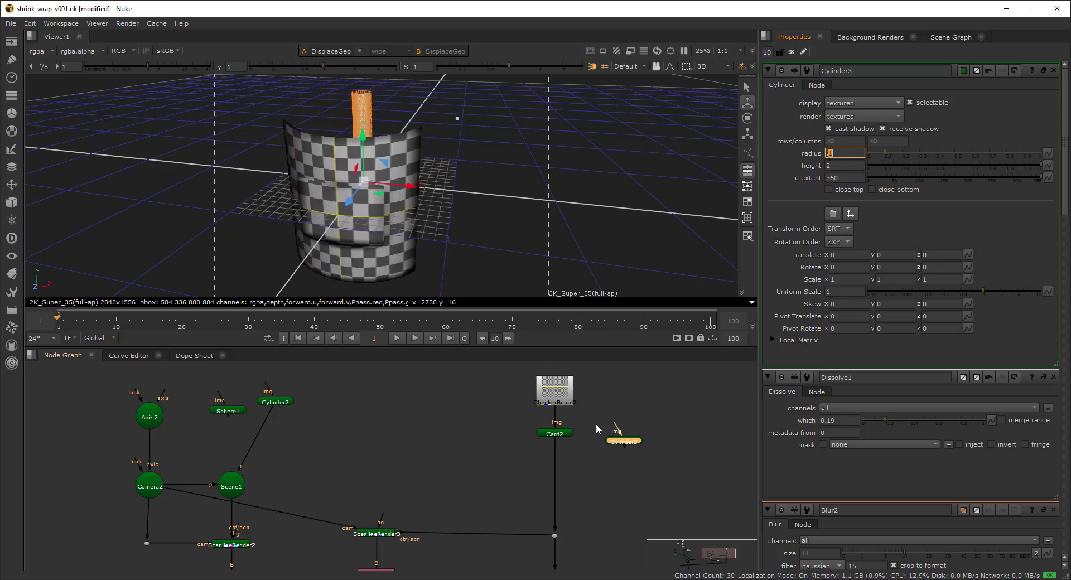
{"action": "left_click", "coordinate": [605, 457]}
{"action": "key", "text": "1"}
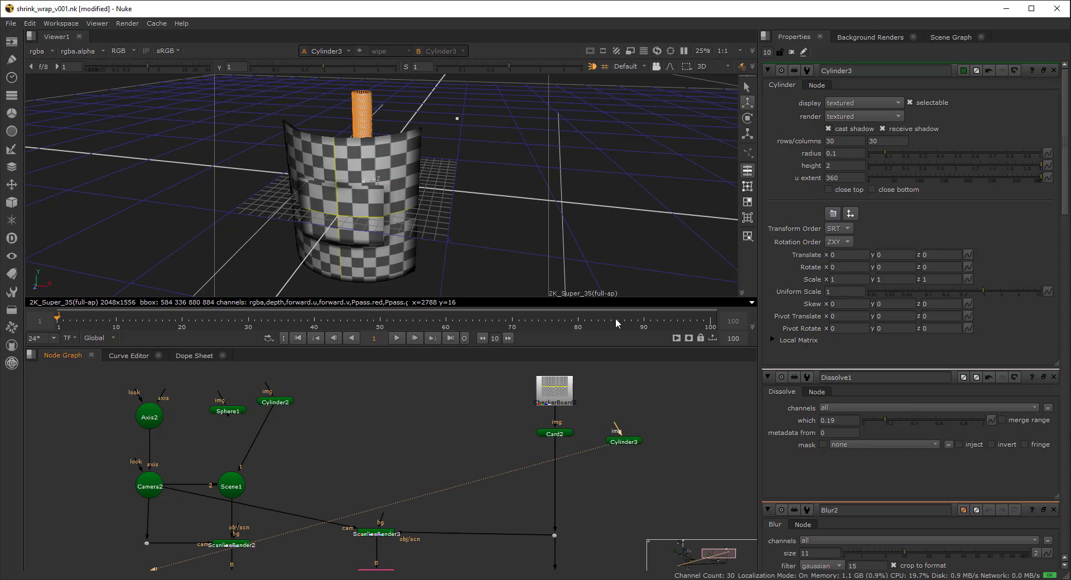
- Rotate Cylinder3 90° on z so it lies on its side
{"action": "left_click", "coordinate": [1043, 71]}
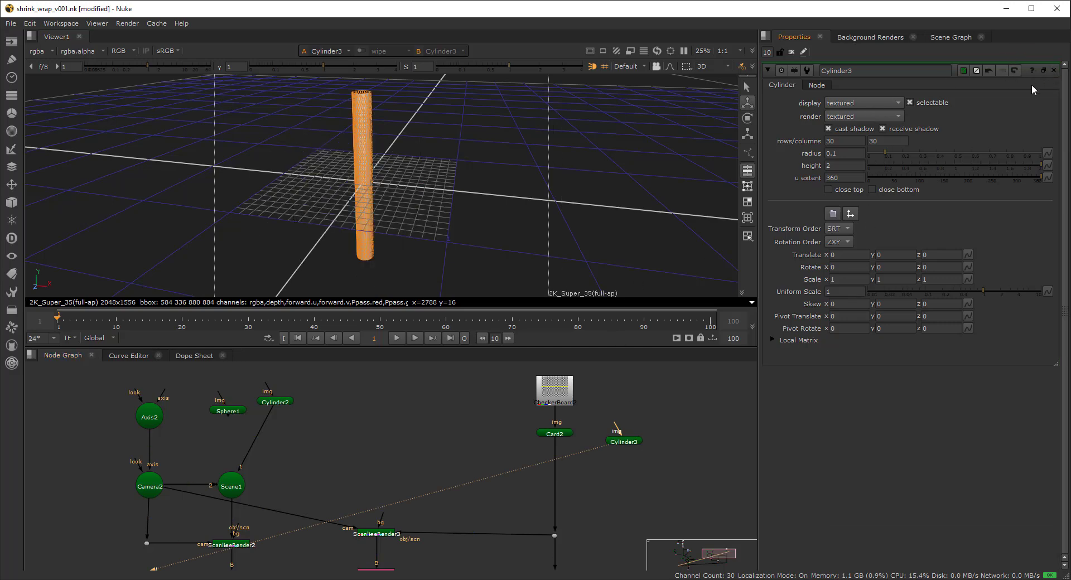
{"action": "left_click", "coordinate": [636, 443]}
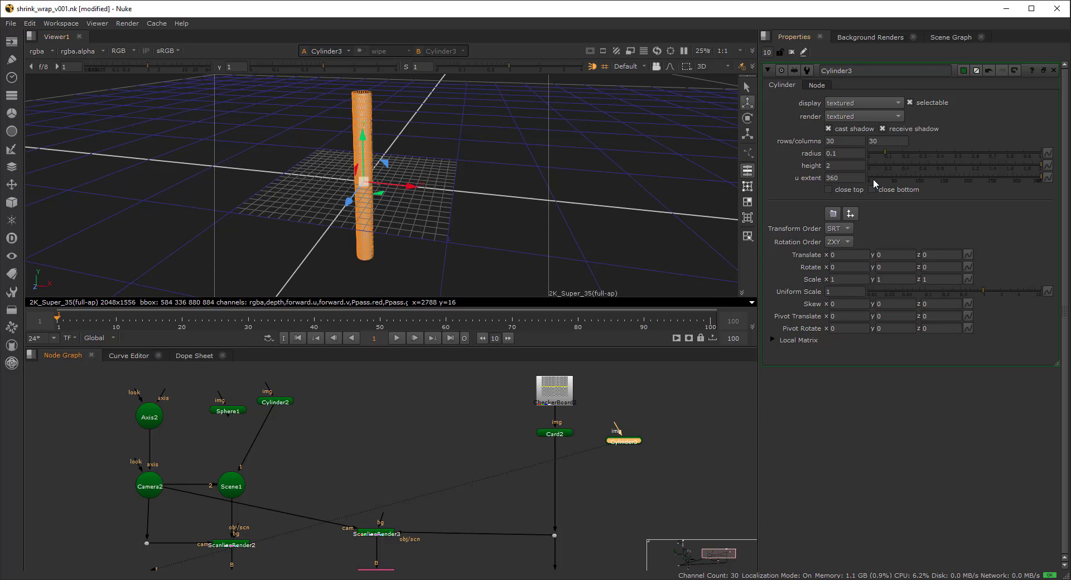
{"action": "left_click", "coordinate": [937, 266]}
{"action": "type", "text": "90"}
{"action": "key", "text": "Return"}
{"action": "left_click_drag", "start_coordinate": [394, 235], "coordinate": [302, 298], "text": "ctrl"}
- Connect CheckerBoard2 to Cylinder3's image input and orbit the textured cylinder
{"action": "left_click", "coordinate": [648, 433]}
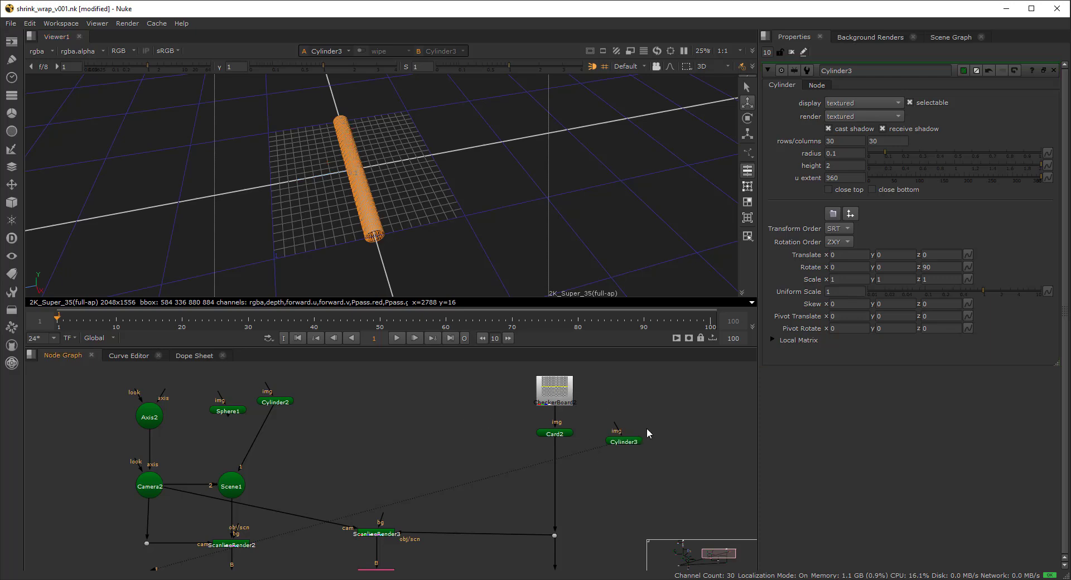
{"action": "left_click_drag", "start_coordinate": [615, 425], "coordinate": [564, 394]}
{"action": "left_click_drag", "start_coordinate": [435, 228], "coordinate": [483, 211], "text": "ctrl"}
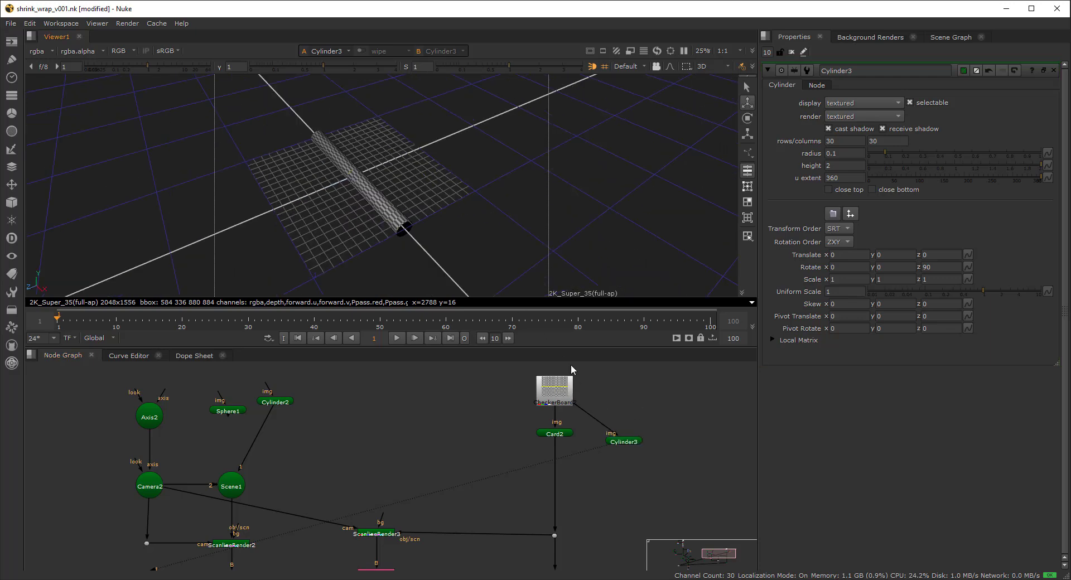
{"action": "scroll", "coordinate": [571, 375], "scroll_direction": "up", "scroll_amount": 1}
{"action": "scroll", "coordinate": [408, 222], "scroll_direction": "up", "scroll_amount": 2}
{"action": "left_click_drag", "start_coordinate": [407, 222], "coordinate": [457, 180], "text": "ctrl"}
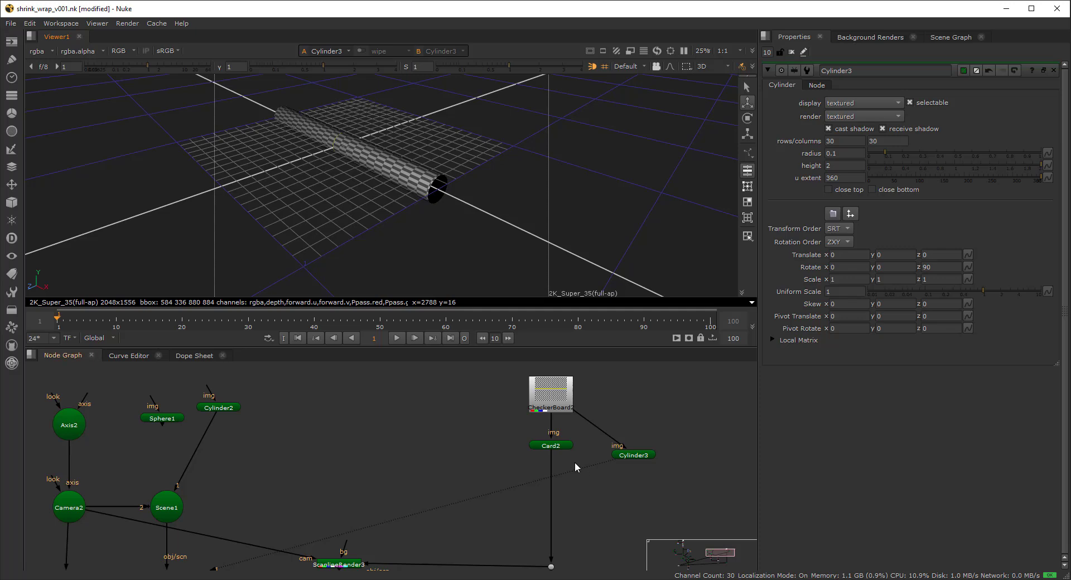
{"action": "scroll", "coordinate": [570, 457], "scroll_direction": "down", "scroll_amount": 3}
- Plug Cylinder3 in where Card2 was connected and view DisplaceGeo3's result
{"action": "scroll", "coordinate": [527, 439], "scroll_direction": "up", "scroll_amount": 3}
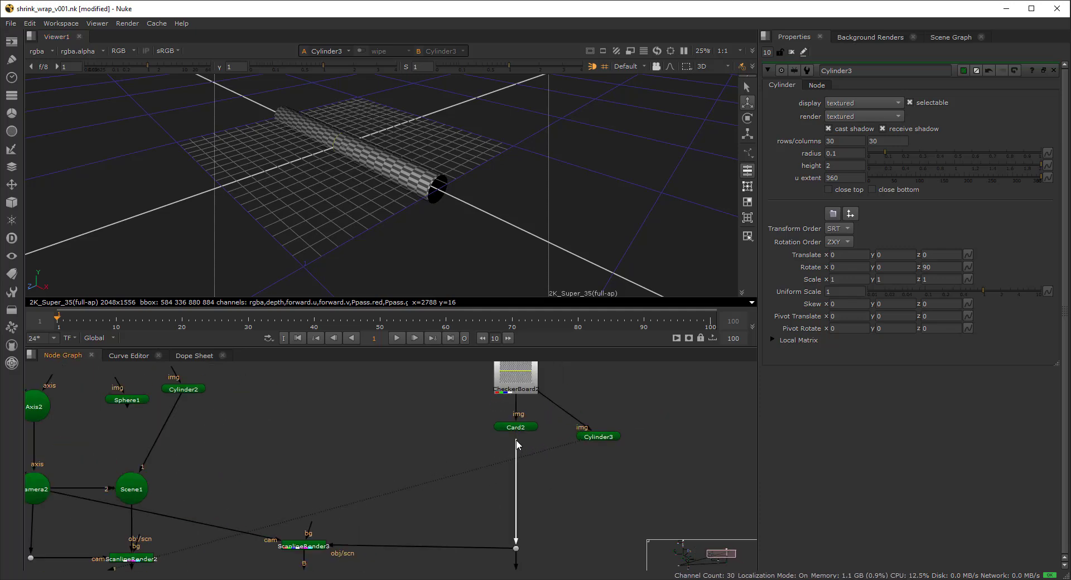
{"action": "left_click_drag", "start_coordinate": [516, 441], "coordinate": [599, 443]}
{"action": "scroll", "coordinate": [579, 454], "scroll_direction": "down", "scroll_amount": 5}
{"action": "scroll", "coordinate": [572, 510], "scroll_direction": "up", "scroll_amount": 3}
{"action": "middle_click_drag", "start_coordinate": [578, 563], "coordinate": [578, 547]}
{"action": "left_click_drag", "start_coordinate": [585, 542], "coordinate": [526, 561]}
{"action": "key", "text": "1"}
{"action": "scroll", "coordinate": [422, 174], "scroll_direction": "down", "scroll_amount": 3}
{"action": "left_click_drag", "start_coordinate": [427, 177], "coordinate": [363, 189], "text": "ctrl"}
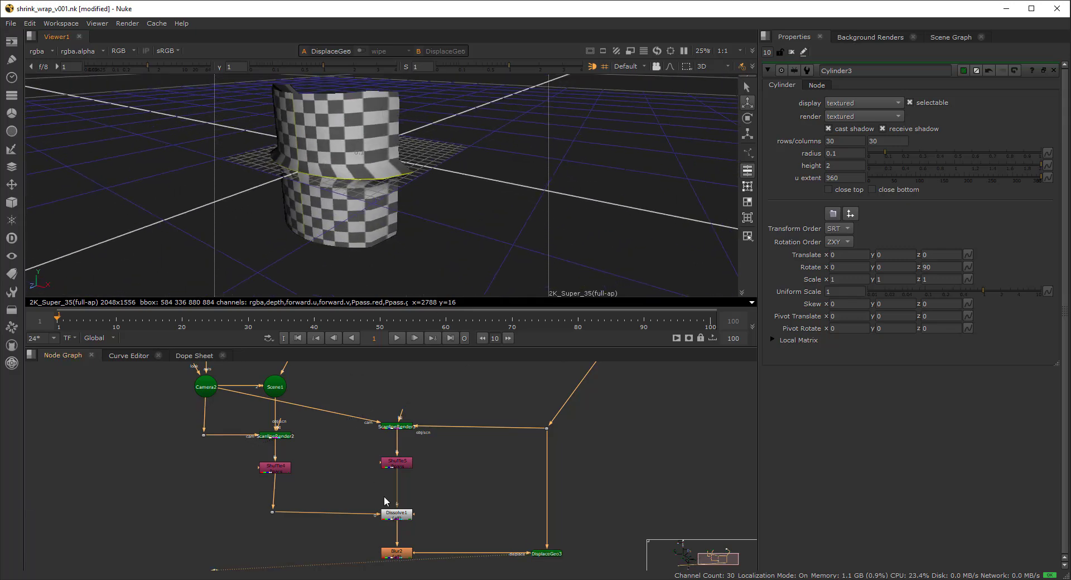
- Open the Blur2 and Dissolve1 properties and set Dissolve1's which value to 0.115
{"action": "double_click", "coordinate": [397, 553]}
{"action": "left_click", "coordinate": [398, 515]}
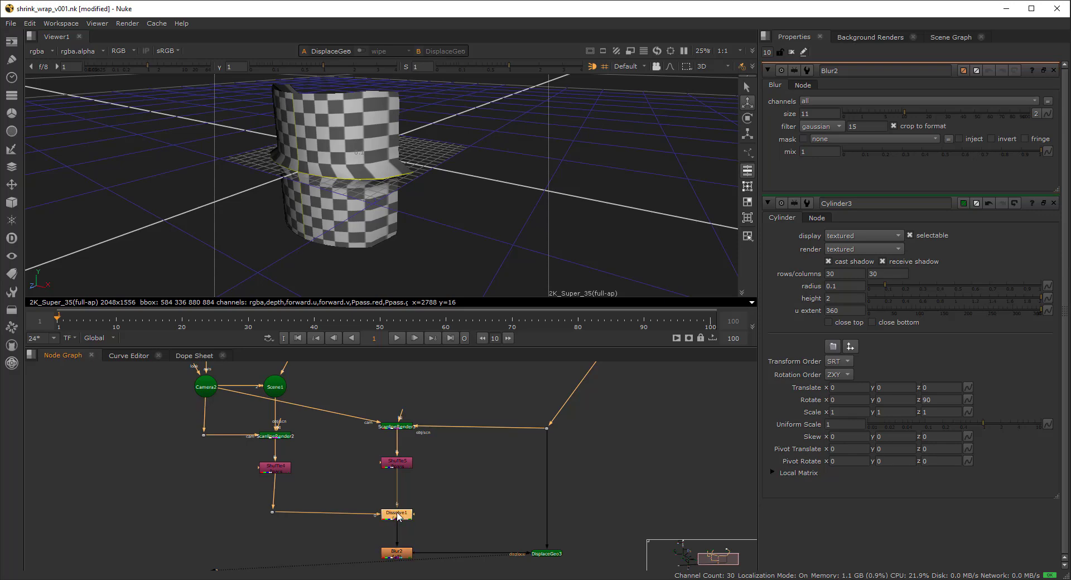
{"action": "double_click", "coordinate": [398, 514]}
{"action": "left_click_drag", "start_coordinate": [903, 118], "coordinate": [876, 118]}
{"action": "middle_click_drag", "start_coordinate": [287, 410], "coordinate": [285, 478]}
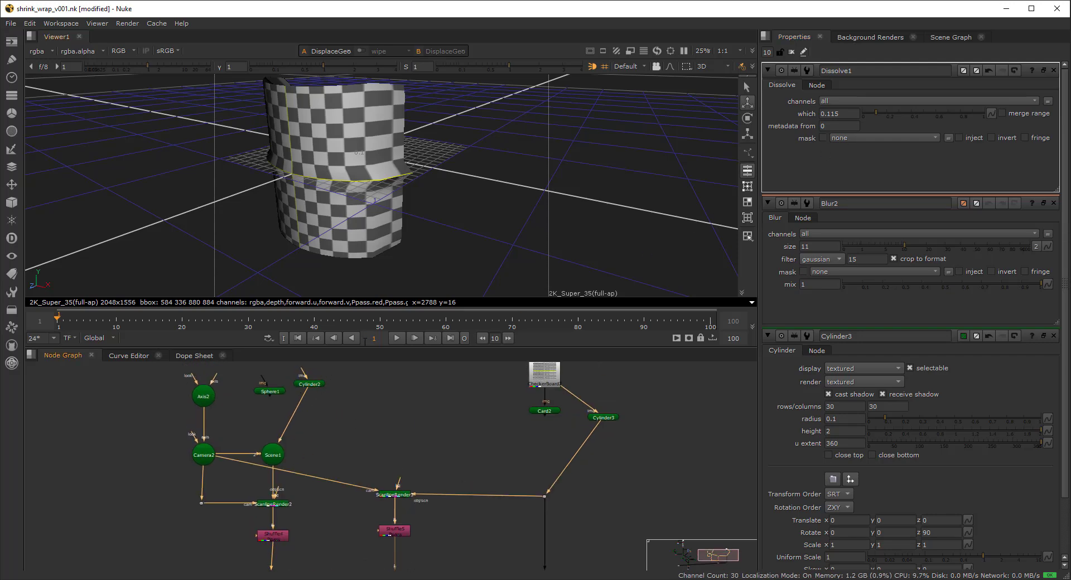
{"action": "scroll", "coordinate": [328, 407], "scroll_direction": "down", "scroll_amount": 1}
- View Dissolve1's image and raise its which value to 0.675
{"action": "middle_click_drag", "start_coordinate": [332, 412], "coordinate": [334, 372]}
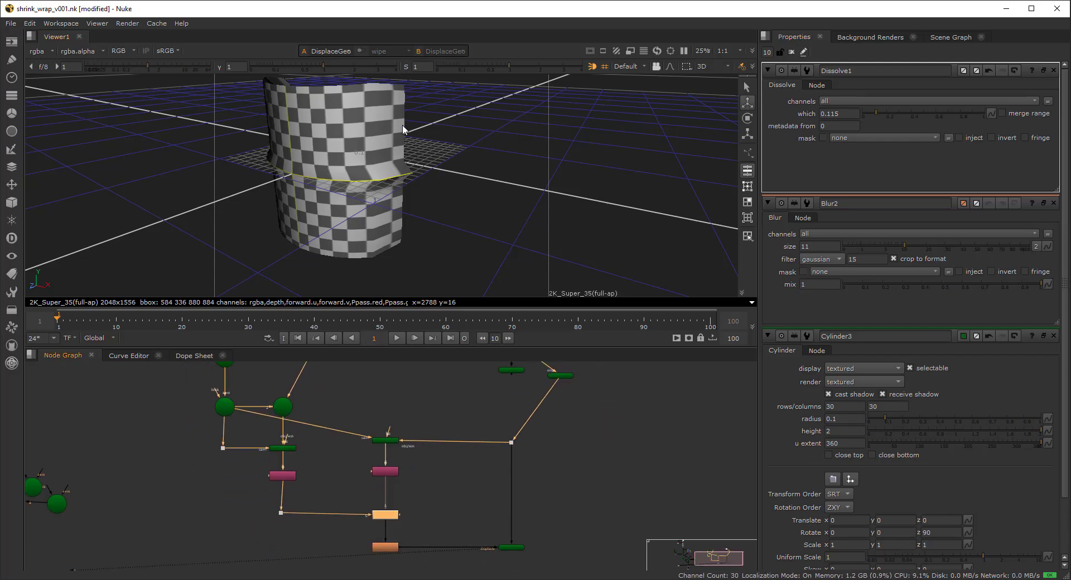
{"action": "left_click", "coordinate": [560, 376]}
{"action": "middle_click_drag", "start_coordinate": [580, 396], "coordinate": [587, 386]}
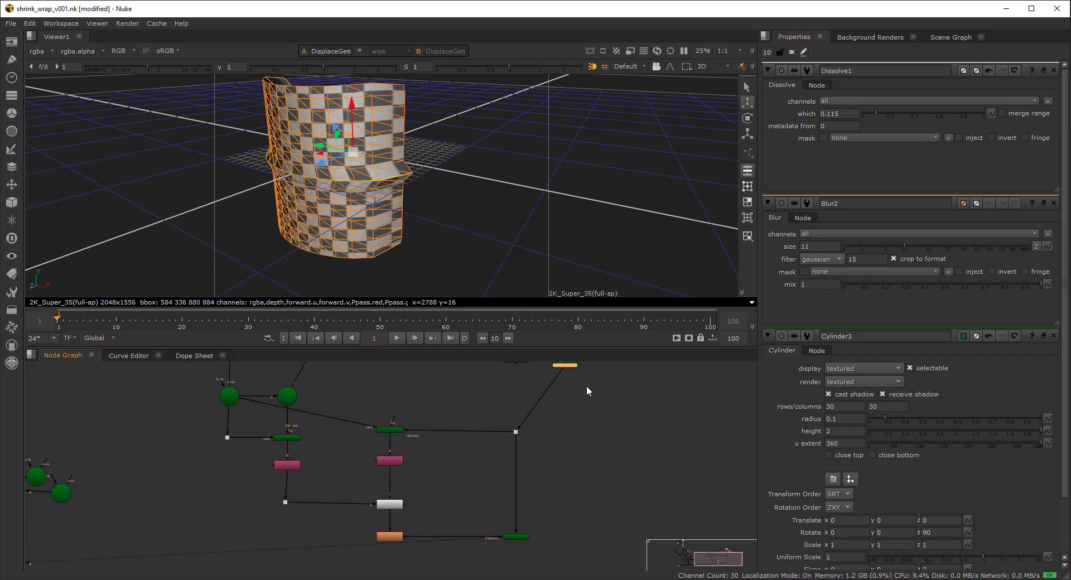
{"action": "left_click", "coordinate": [394, 505]}
{"action": "key", "text": "1"}
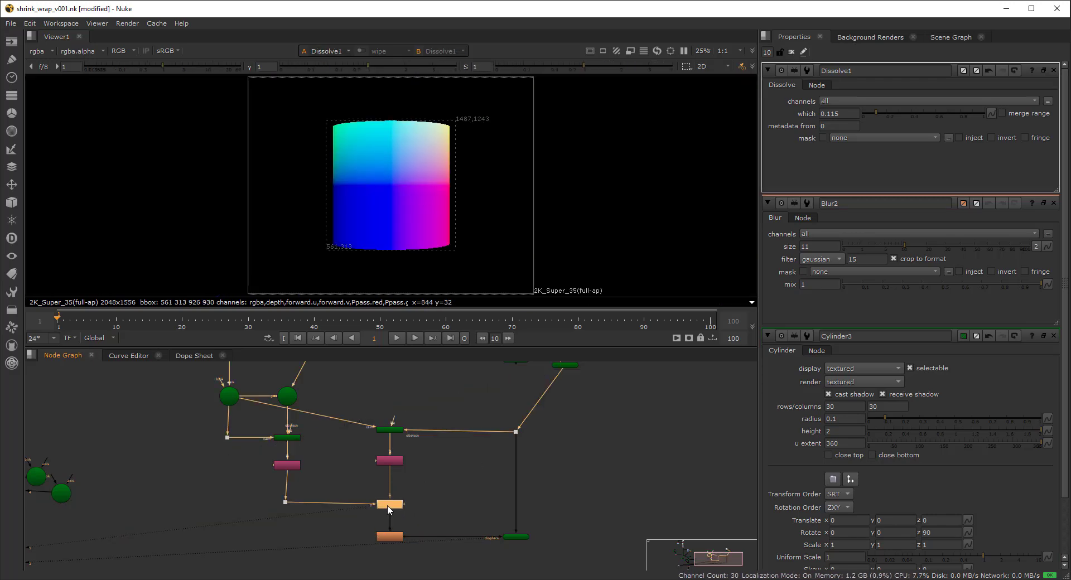
{"action": "left_click_drag", "start_coordinate": [892, 113], "coordinate": [945, 114]}
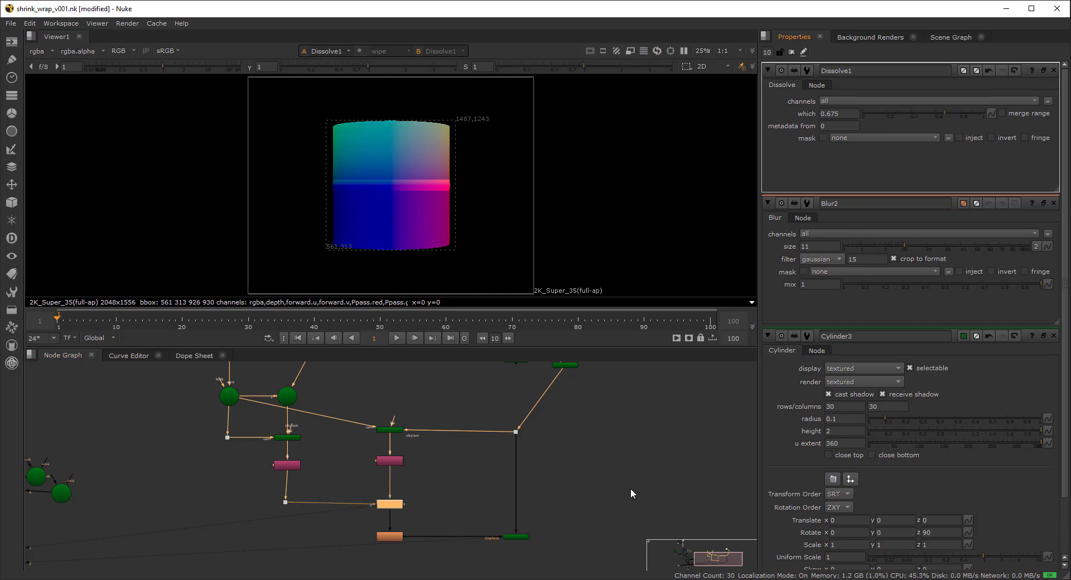
- View the DisplaceGeo result in 3D from a low frontal angle on the cylinder
{"action": "left_click_drag", "start_coordinate": [471, 568], "coordinate": [468, 569]}
{"action": "key", "text": "1"}
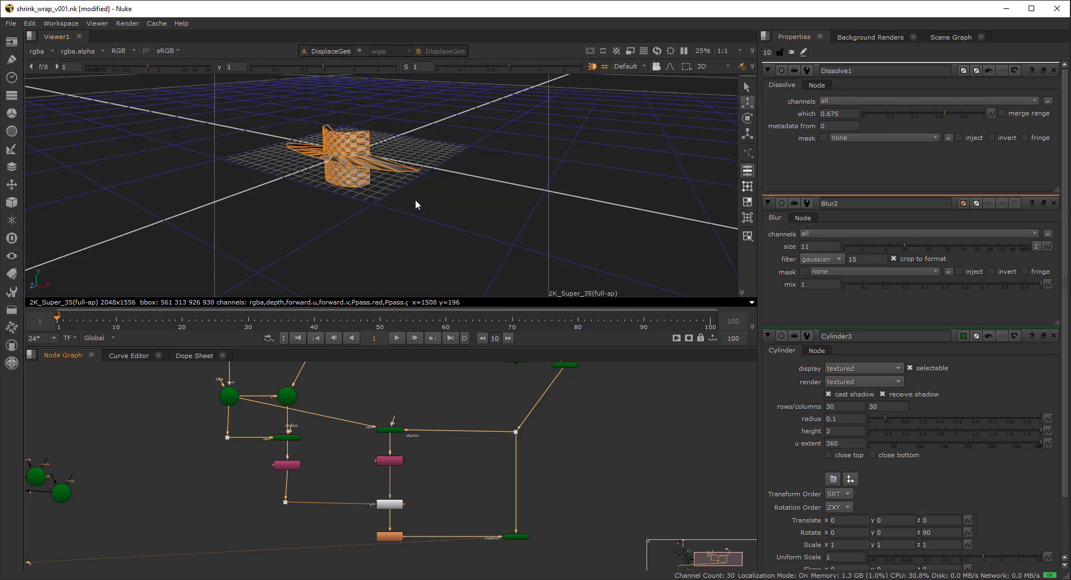
{"action": "scroll", "coordinate": [349, 156], "scroll_direction": "up", "scroll_amount": 3}
{"action": "scroll", "coordinate": [349, 156], "scroll_direction": "up", "scroll_amount": 3}
{"action": "left_click_drag", "start_coordinate": [349, 157], "coordinate": [392, 211], "text": "ctrl"}
{"action": "middle_click_drag", "start_coordinate": [563, 386], "coordinate": [558, 396]}
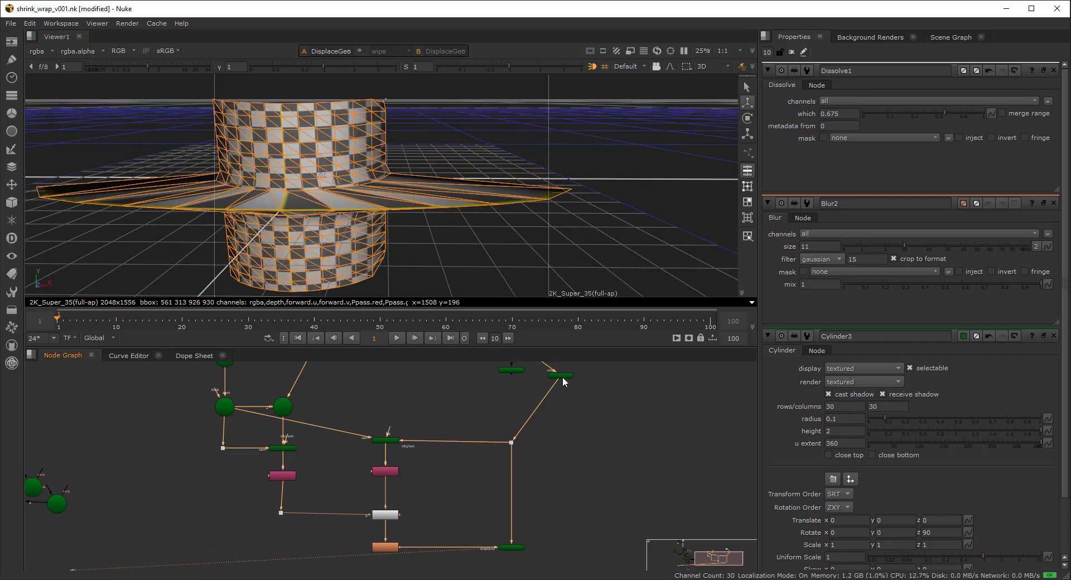
- Increase Blur2's size to 79 to soften the cylinder's flared shape
{"action": "scroll", "coordinate": [389, 480], "scroll_direction": "up", "scroll_amount": 3}
{"action": "middle_click_drag", "start_coordinate": [380, 499], "coordinate": [393, 464]}
{"action": "scroll", "coordinate": [367, 227], "scroll_direction": "down", "scroll_amount": 3}
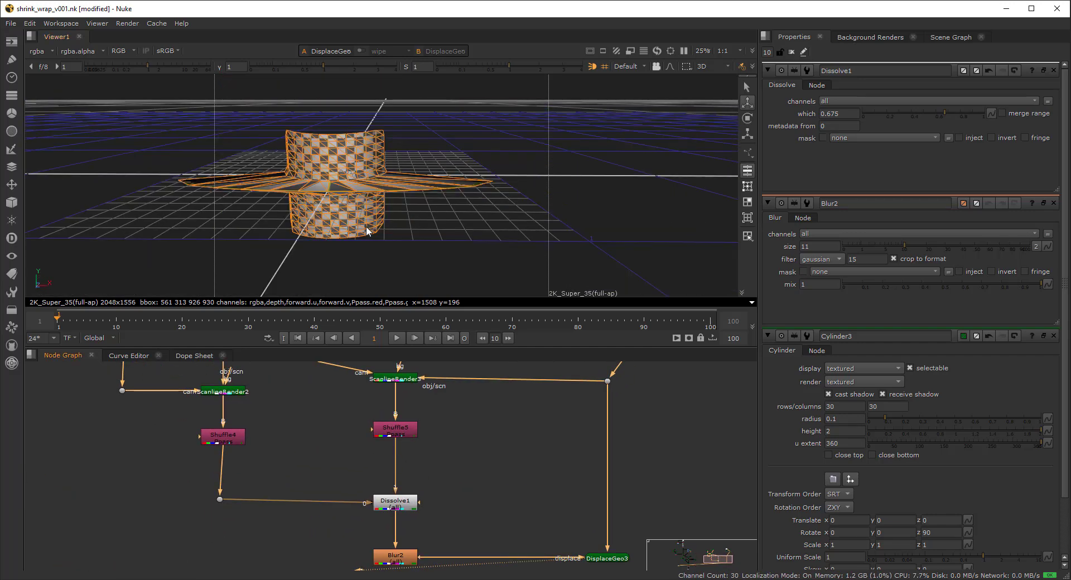
{"action": "double_click", "coordinate": [395, 556]}
{"action": "left_click_drag", "start_coordinate": [884, 117], "coordinate": [1010, 115]}
{"action": "mouse_move", "coordinate": [413, 203]}
{"action": "left_mouse_down", "text": "ctrl"}
{"action": "mouse_move", "coordinate": [523, 261]}
{"action": "mouse_move", "coordinate": [444, 178]}
{"action": "mouse_move", "coordinate": [417, 184]}
{"action": "left_mouse_up", "text": "ctrl"}
{"action": "scroll", "coordinate": [276, 428], "scroll_direction": "down", "scroll_amount": 8}
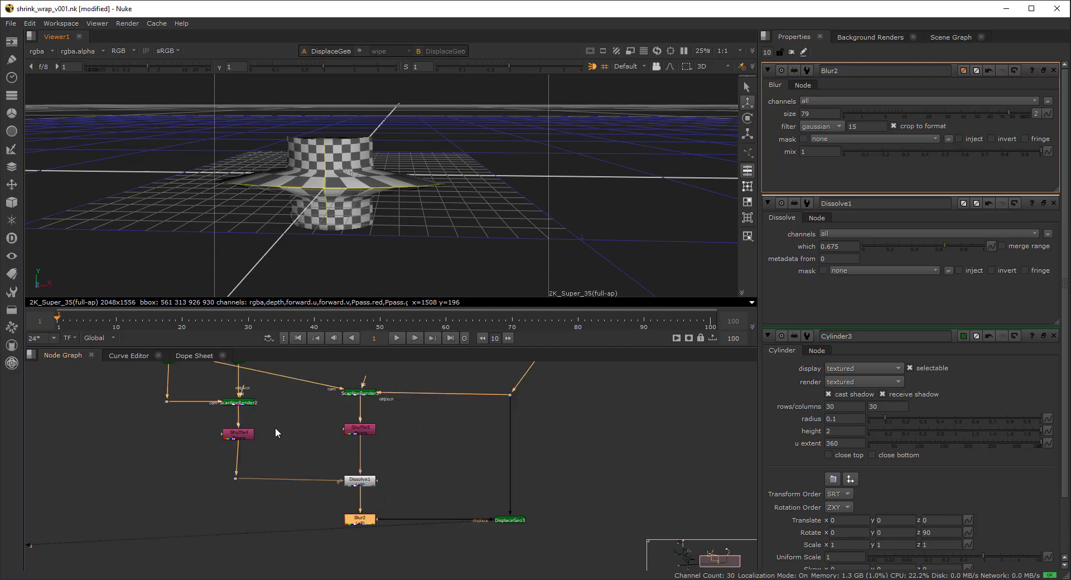
- Open Cylinder2's settings, test sliding it along z, then undo the move
{"action": "scroll", "coordinate": [260, 427], "scroll_direction": "up", "scroll_amount": 6}
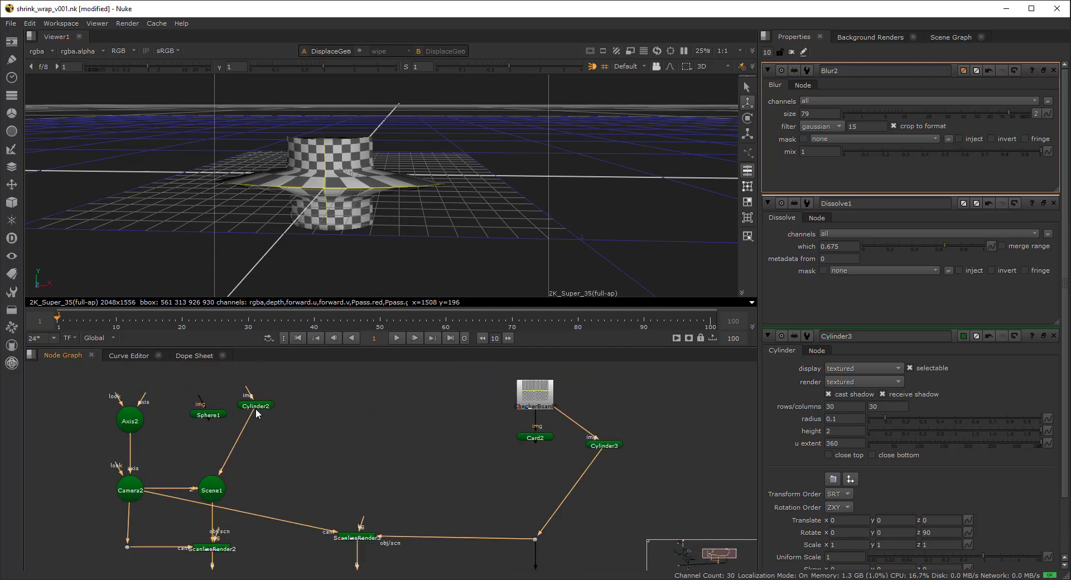
{"action": "double_click", "coordinate": [256, 406]}
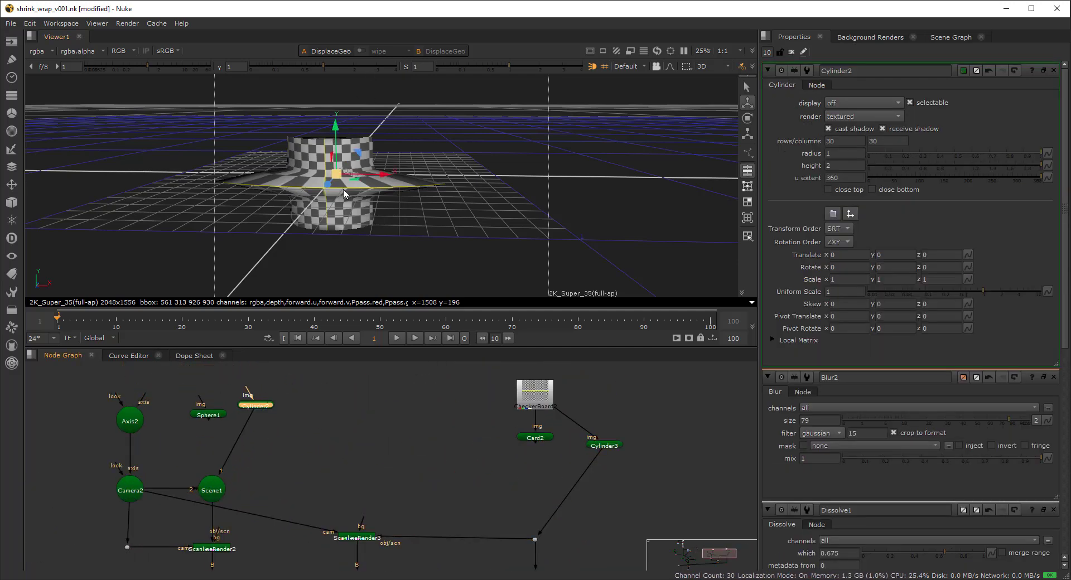
{"action": "left_click_drag", "start_coordinate": [344, 193], "coordinate": [273, 197], "text": "ctrl"}
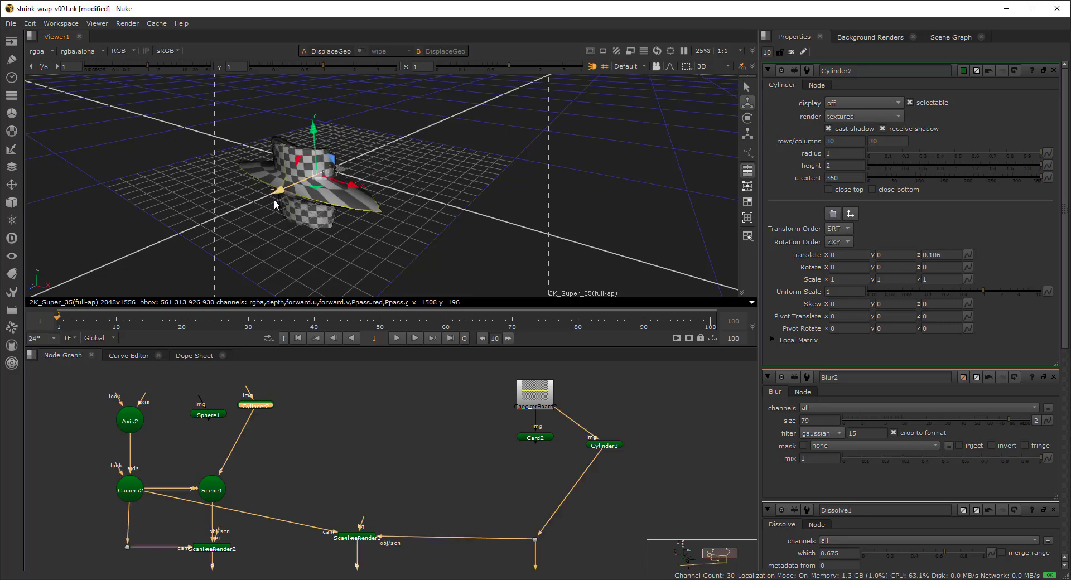
{"action": "key", "text": "ctrl+z"}
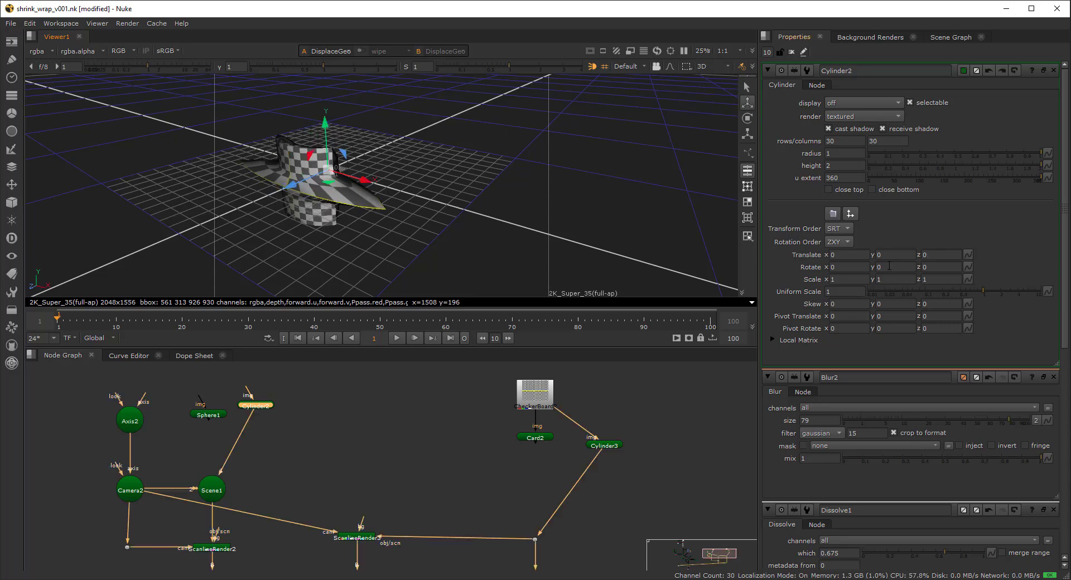
- Try Cylinder2 y scales of 0.9 and 2, then undo back to 1
{"action": "left_click", "coordinate": [902, 279]}
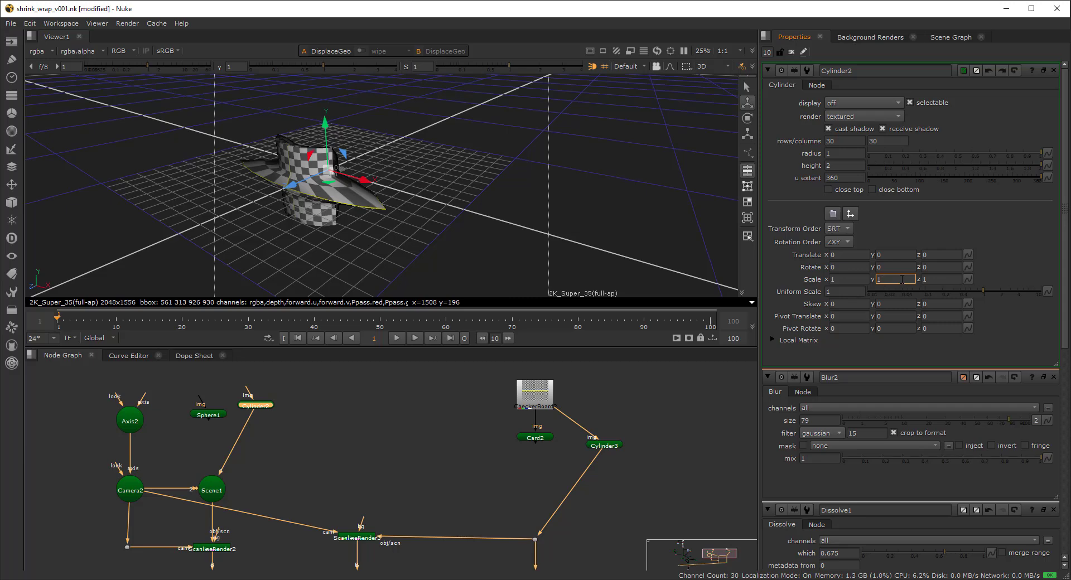
{"action": "key", "text": "BackSpace"}
{"action": "type", "text": ".9"}
{"action": "key", "text": "Return"}
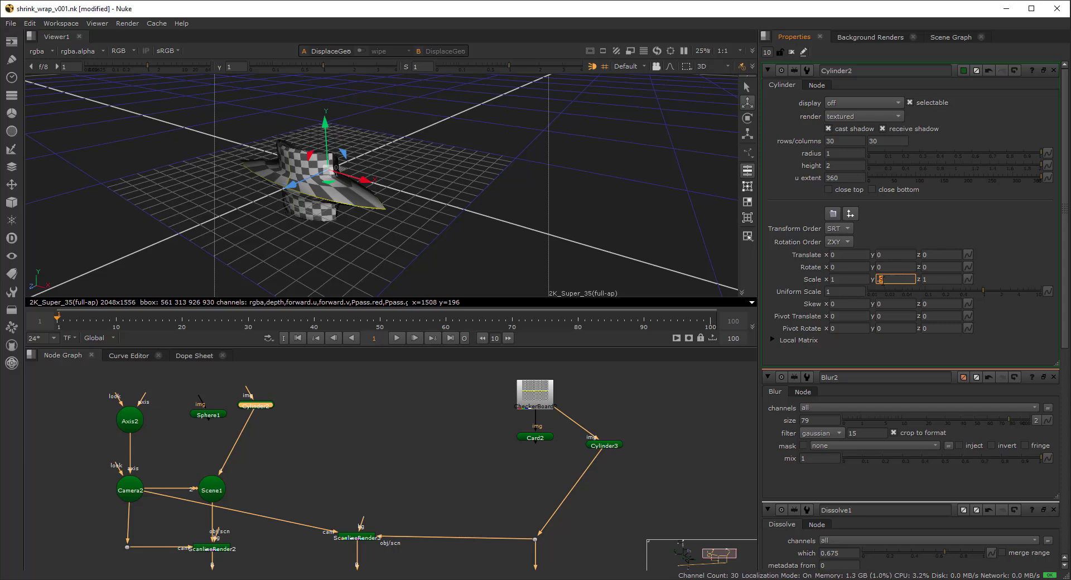
{"action": "left_click", "coordinate": [782, 278]}
{"action": "left_click_drag", "start_coordinate": [245, 202], "coordinate": [293, 185], "text": "ctrl"}
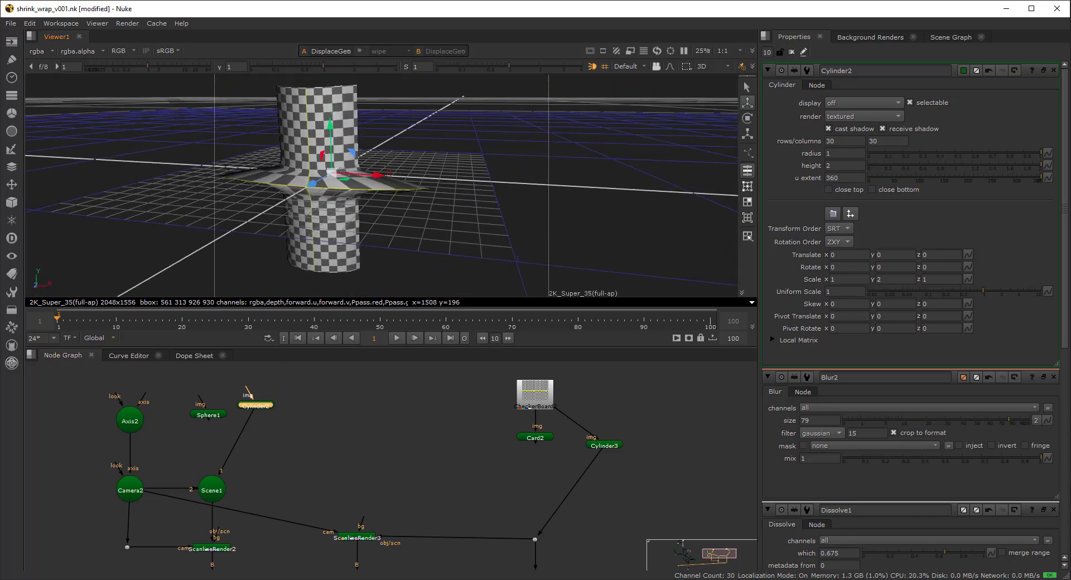
{"action": "key", "text": "ctrl+z"}
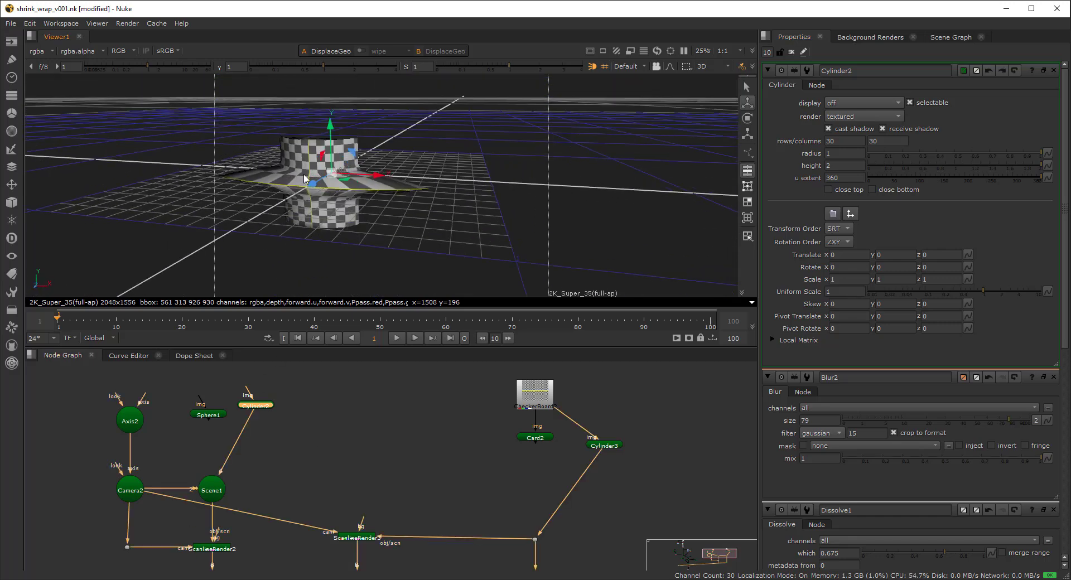
{"action": "left_click_drag", "start_coordinate": [406, 185], "coordinate": [455, 279], "text": "ctrl"}
- Connect the dot's loose pipe into Card2
{"action": "scroll", "coordinate": [449, 380], "scroll_direction": "down", "scroll_amount": 5}
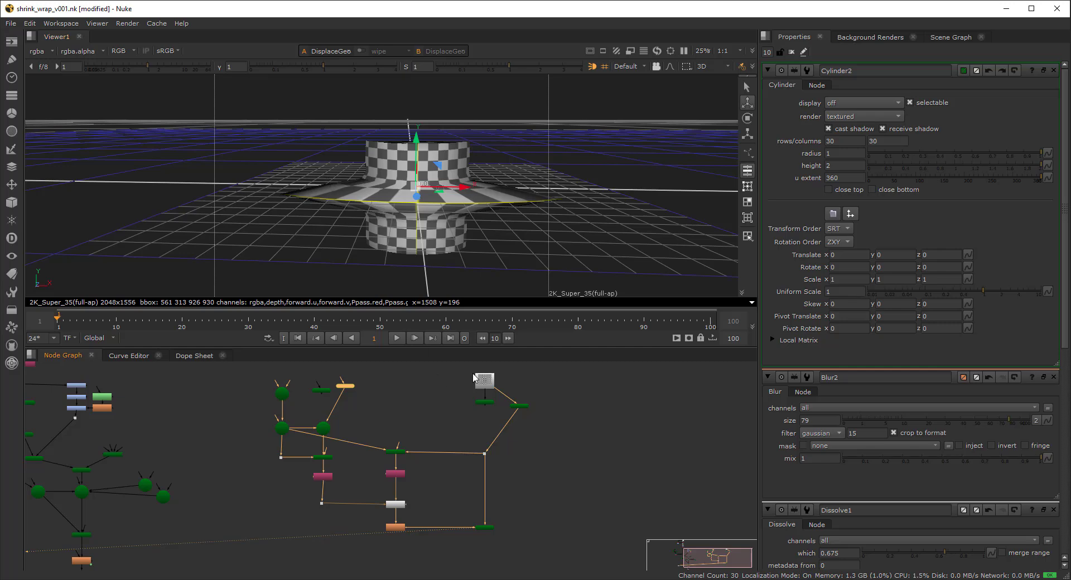
{"action": "scroll", "coordinate": [523, 415], "scroll_direction": "up", "scroll_amount": 2}
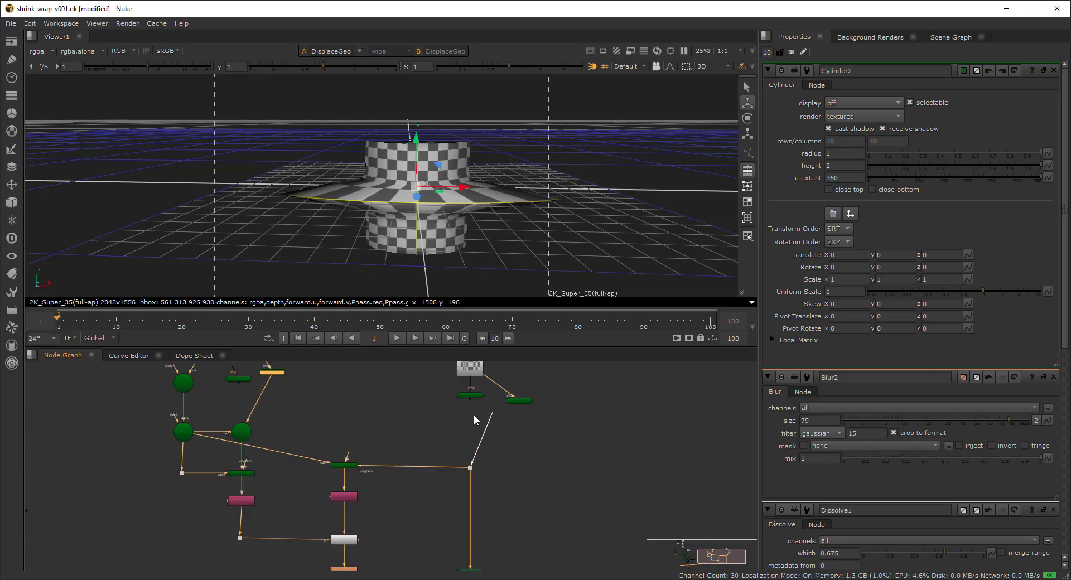
{"action": "left_click_drag", "start_coordinate": [474, 415], "coordinate": [472, 395]}
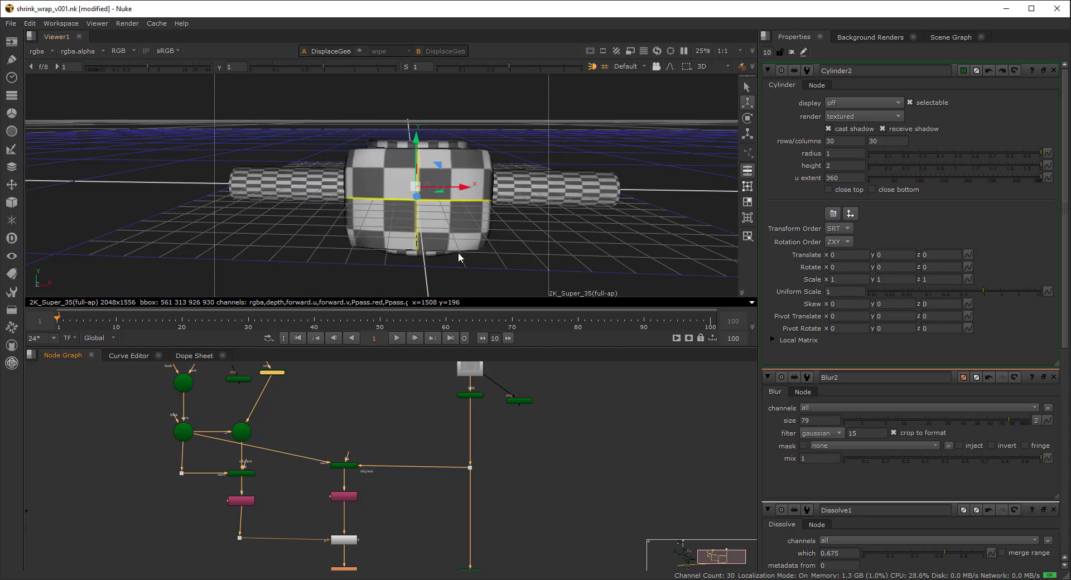
{"action": "left_click_drag", "start_coordinate": [458, 257], "coordinate": [392, 283], "text": "ctrl"}
- Disable the horizontal cylinder, Cylinder3
{"action": "left_click", "coordinate": [515, 401]}
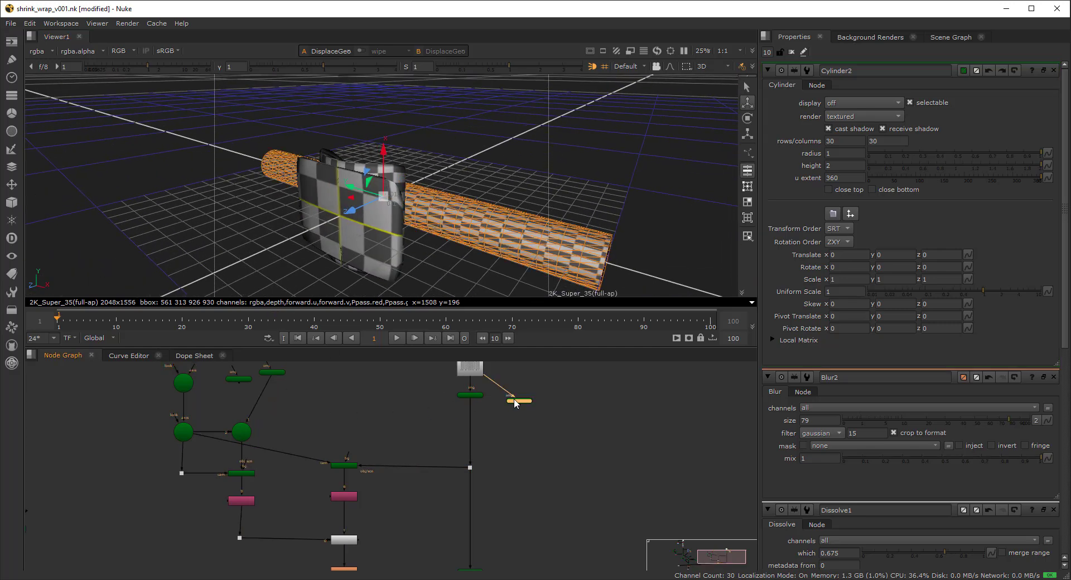
{"action": "key", "text": "d"}
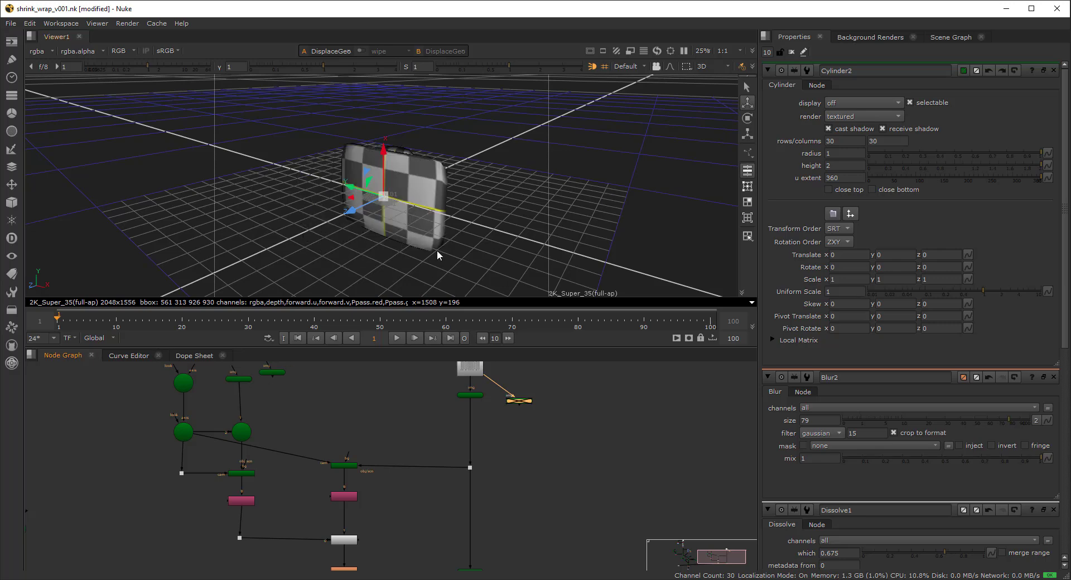
{"action": "scroll", "coordinate": [395, 472], "scroll_direction": "down", "scroll_amount": 3}
{"action": "middle_click_drag", "start_coordinate": [395, 471], "coordinate": [397, 439]}
- Open Blur2's settings, orbit the bulged card, then view CheckerBoard3's image
{"action": "scroll", "coordinate": [371, 495], "scroll_direction": "up", "scroll_amount": 2}
{"action": "double_click", "coordinate": [371, 496]}
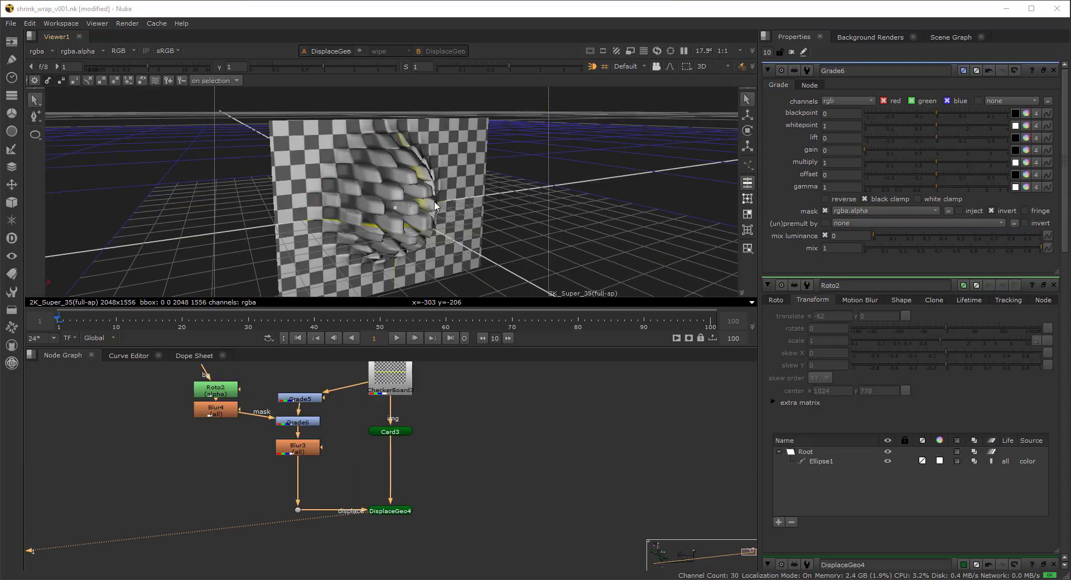
{"action": "left_click_drag", "start_coordinate": [464, 253], "coordinate": [406, 224], "text": "ctrl"}
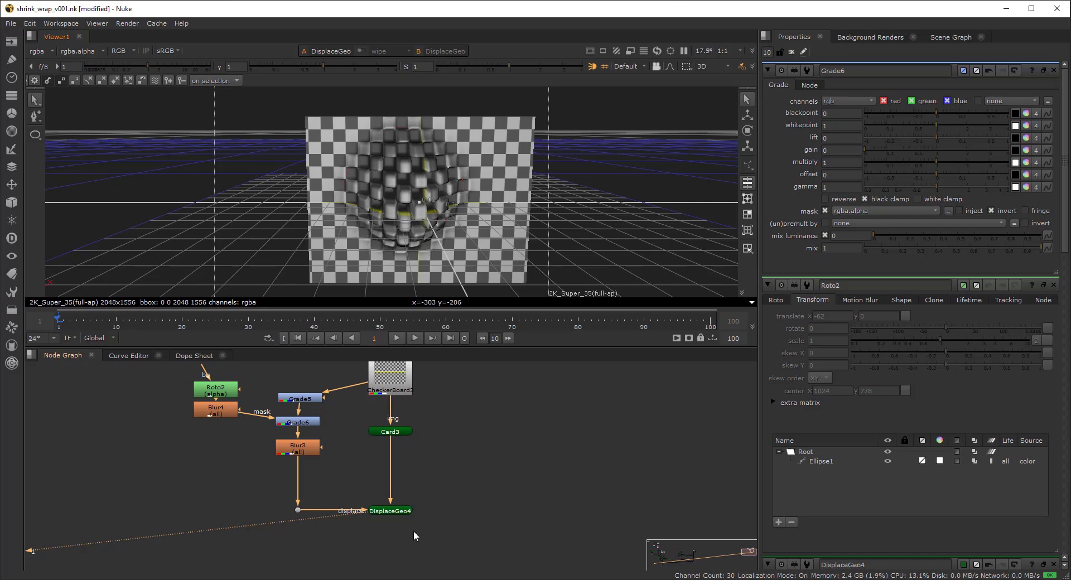
{"action": "left_click_drag", "start_coordinate": [478, 236], "coordinate": [425, 320], "text": "ctrl"}
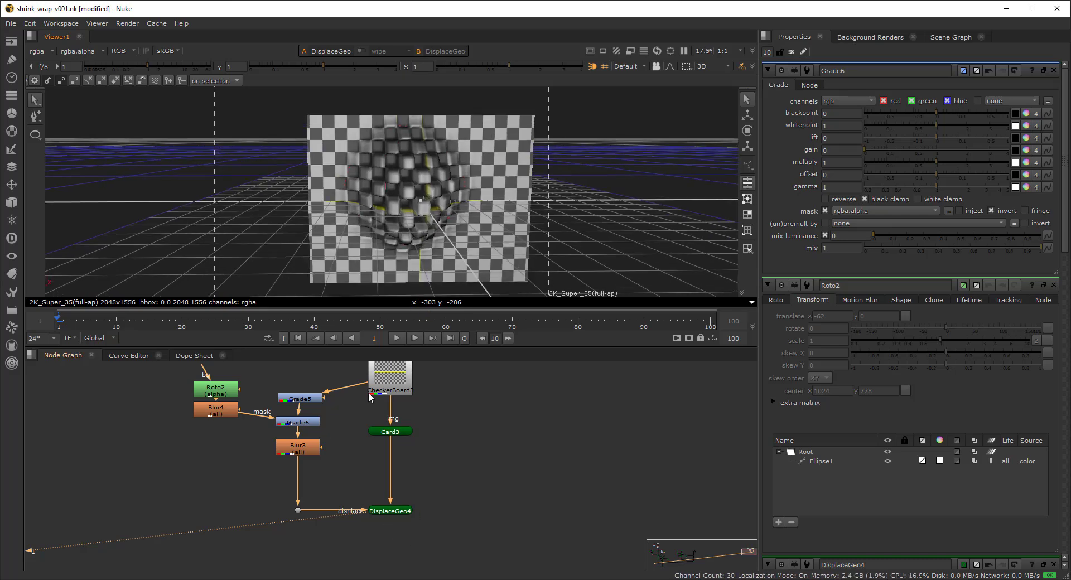
{"action": "left_click", "coordinate": [390, 377]}
{"action": "key", "text": "1"}
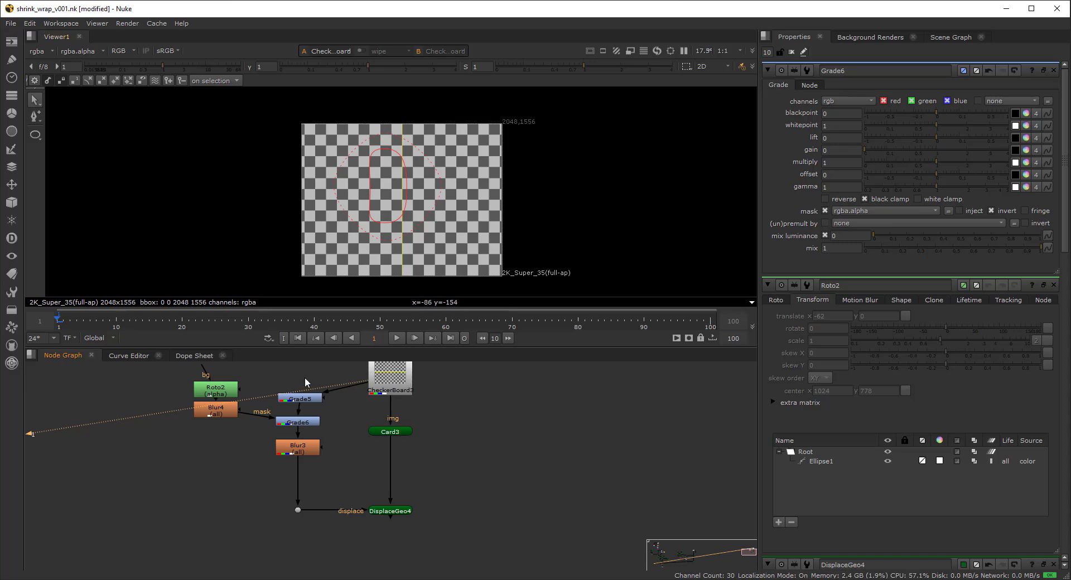
- View Blur3's mask output and select Ellipse1's points via the Roto2 and Grade6 settings
{"action": "left_click", "coordinate": [297, 446]}
{"action": "key", "text": "1"}
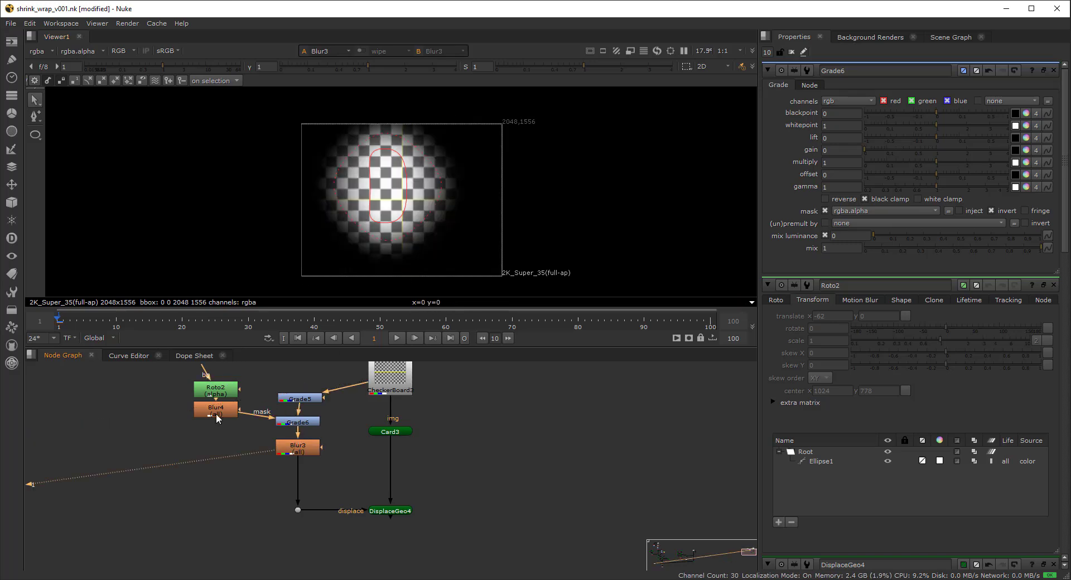
{"action": "double_click", "coordinate": [215, 390]}
{"action": "left_click", "coordinate": [303, 421]}
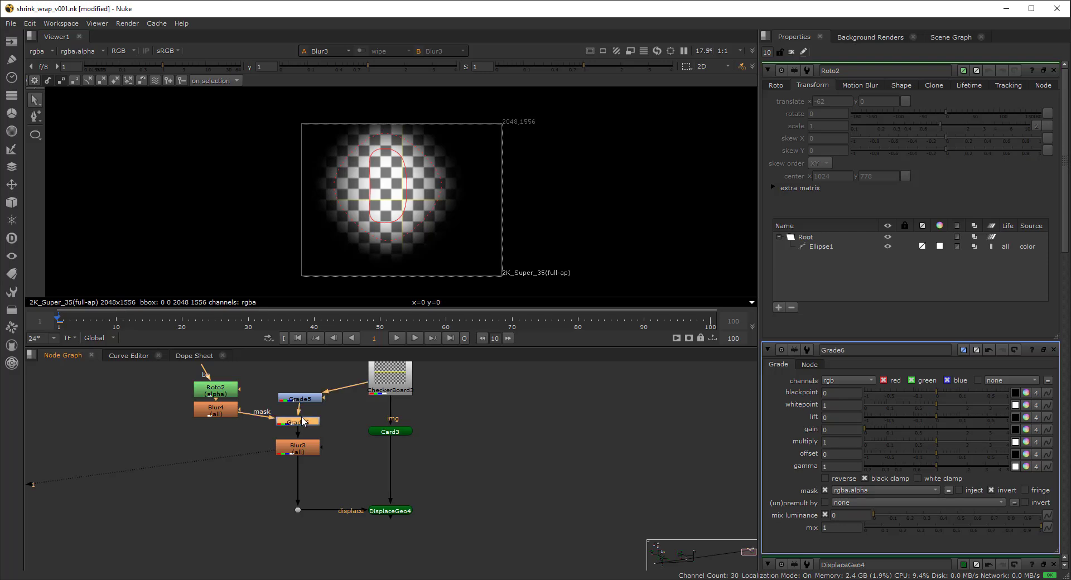
{"action": "double_click", "coordinate": [303, 421]}
{"action": "left_click", "coordinate": [371, 189]}
{"action": "left_click_drag", "start_coordinate": [285, 89], "coordinate": [518, 296]}
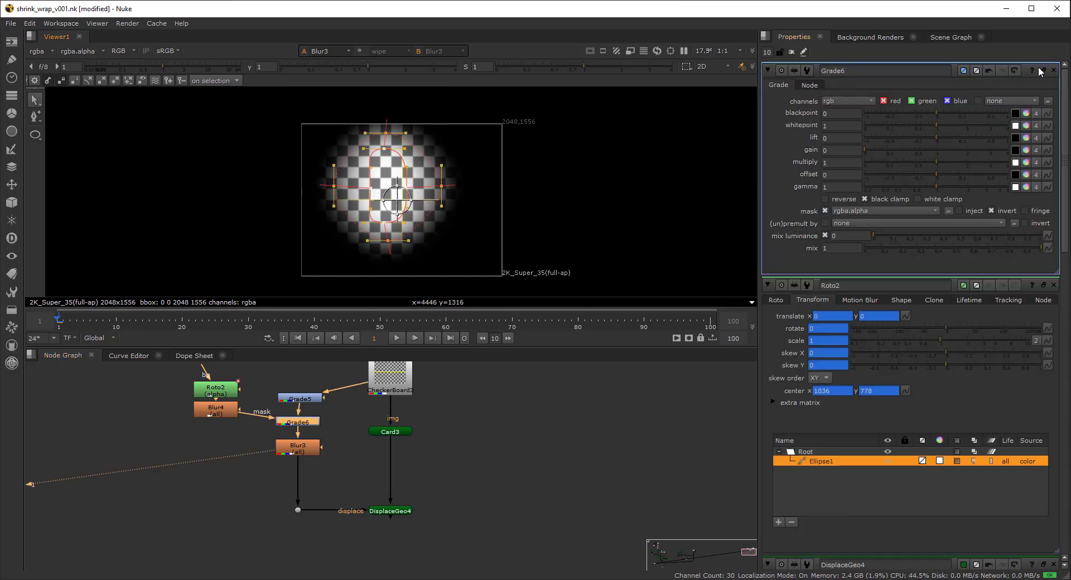
{"action": "left_click", "coordinate": [791, 52]}
- Reopen Roto2, select all of Ellipse1's points and move the ellipse within the frame
{"action": "double_click", "coordinate": [221, 397]}
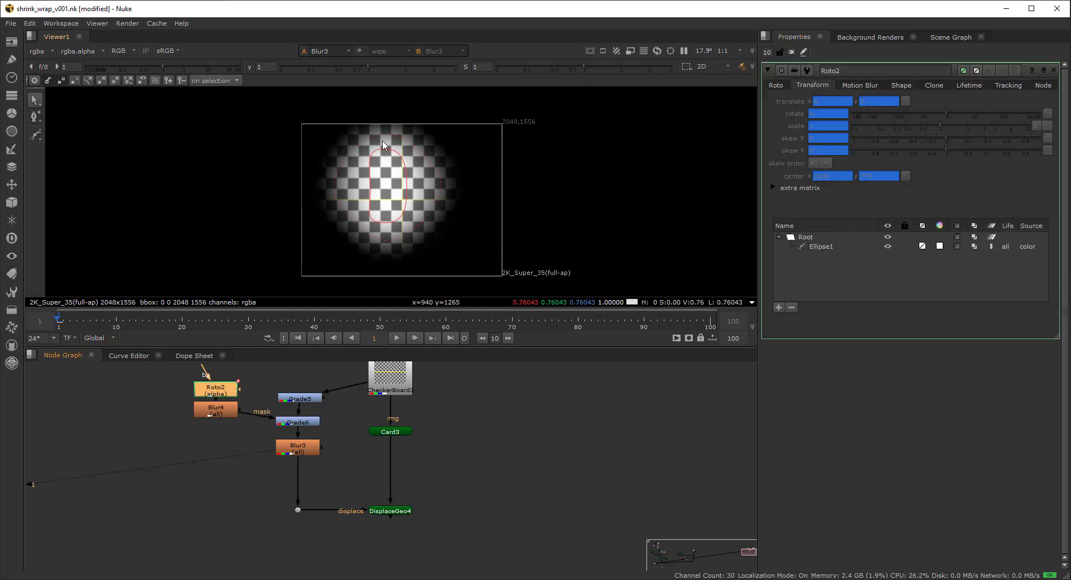
{"action": "left_click", "coordinate": [387, 170]}
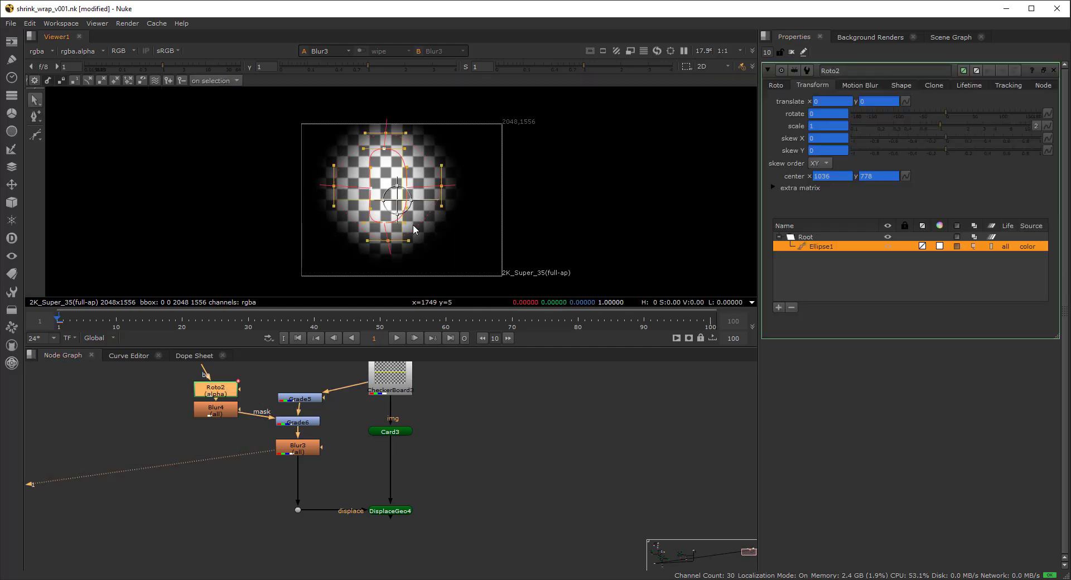
{"action": "left_click", "coordinate": [776, 84]}
{"action": "left_click_drag", "start_coordinate": [346, 186], "coordinate": [475, 279]}
{"action": "mouse_move", "coordinate": [393, 196]}
{"action": "left_mouse_down"}
{"action": "mouse_move", "coordinate": [424, 215]}
{"action": "mouse_move", "coordinate": [408, 199]}
{"action": "mouse_move", "coordinate": [384, 206]}
{"action": "mouse_move", "coordinate": [395, 207]}
{"action": "left_mouse_up"}
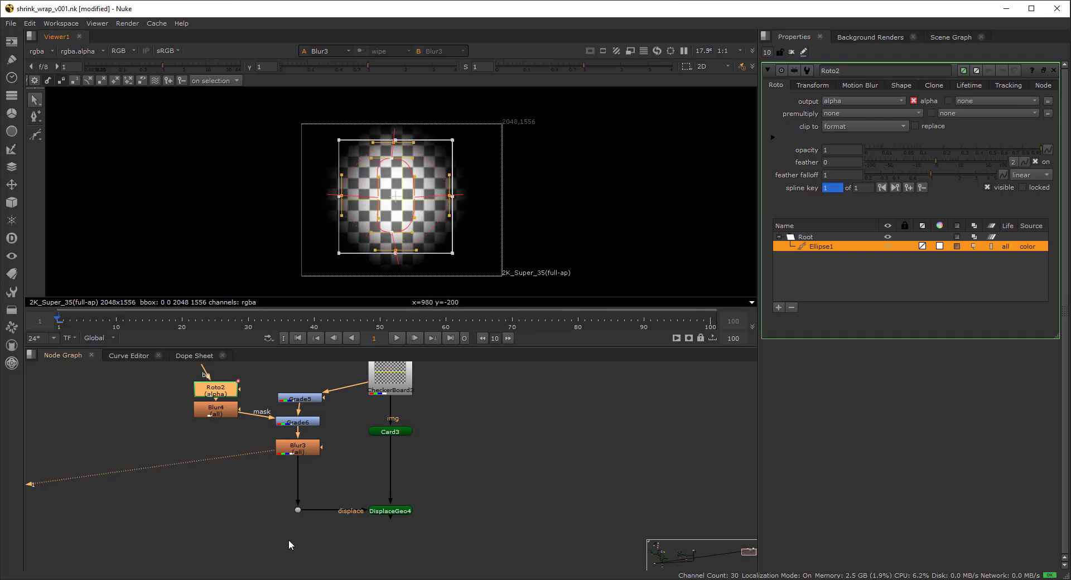
{"action": "left_click", "coordinate": [388, 511]}
- Move Ellipse1 so the card's bulge shifts right, then widen it to enlarge the bulge
{"action": "key", "text": "1"}
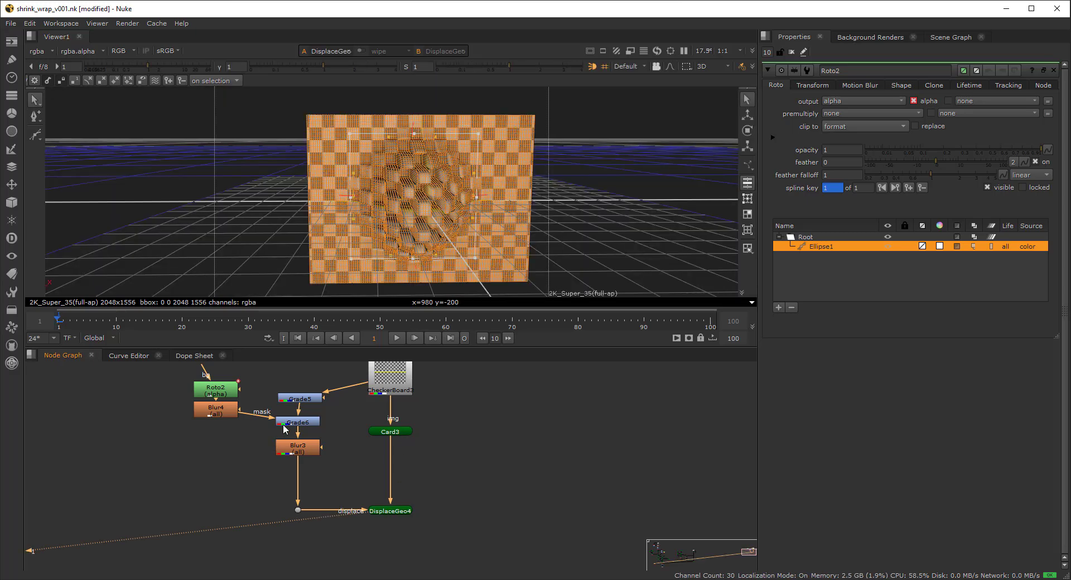
{"action": "left_click_drag", "start_coordinate": [421, 200], "coordinate": [448, 185]}
{"action": "left_click_drag", "start_coordinate": [474, 254], "coordinate": [453, 270], "text": "ctrl"}
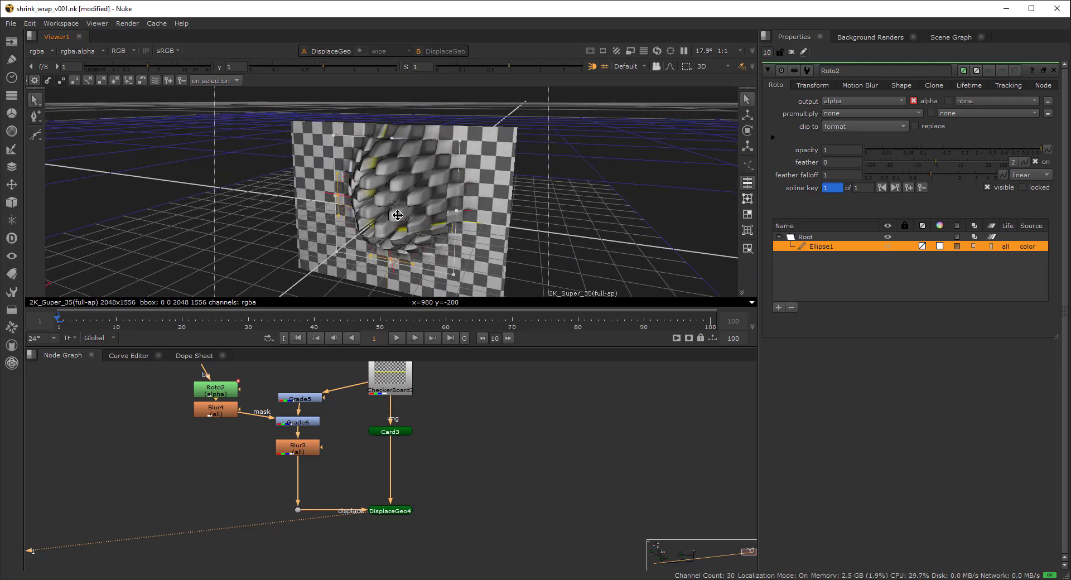
{"action": "left_click_drag", "start_coordinate": [397, 215], "coordinate": [385, 223]}
{"action": "left_click_drag", "start_coordinate": [413, 270], "coordinate": [505, 216], "text": "ctrl"}
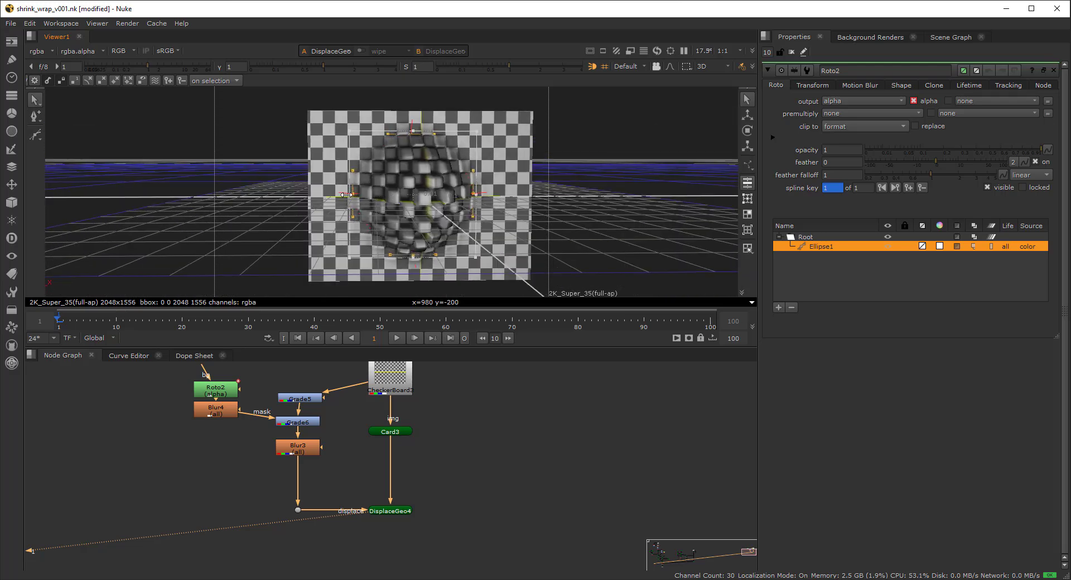
{"action": "left_click_drag", "start_coordinate": [345, 195], "coordinate": [332, 195]}
{"action": "left_click_drag", "start_coordinate": [558, 224], "coordinate": [427, 286], "text": "ctrl"}
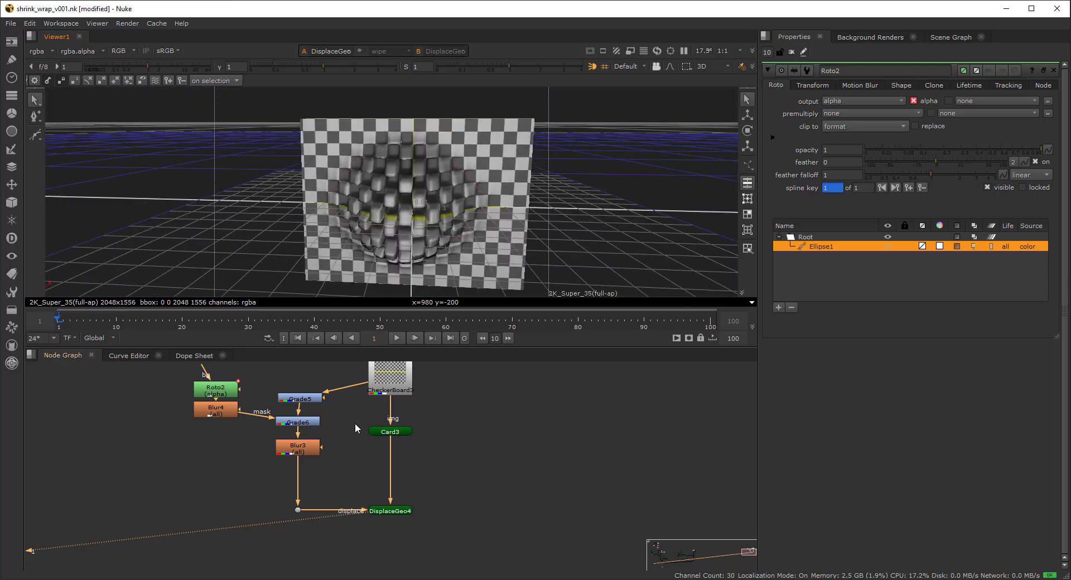